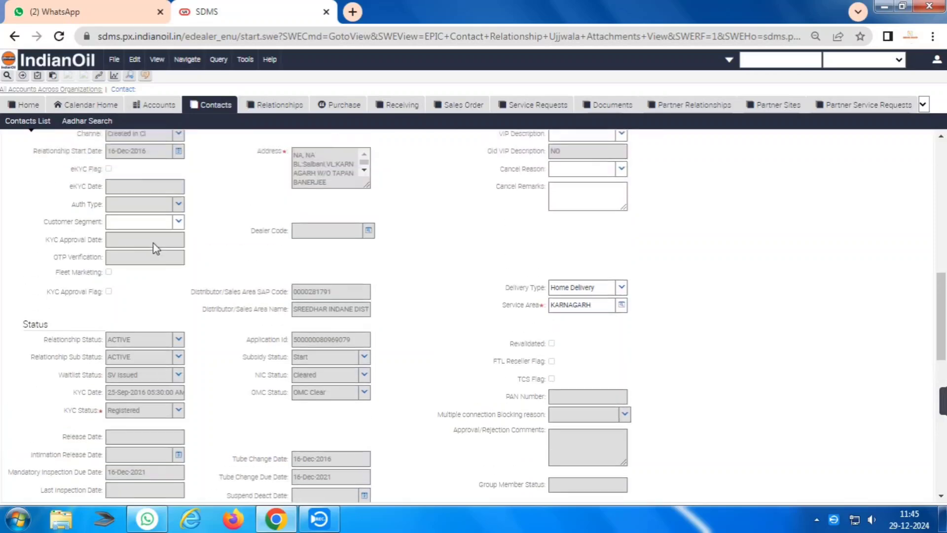
scroll(156, 246, up, 6)
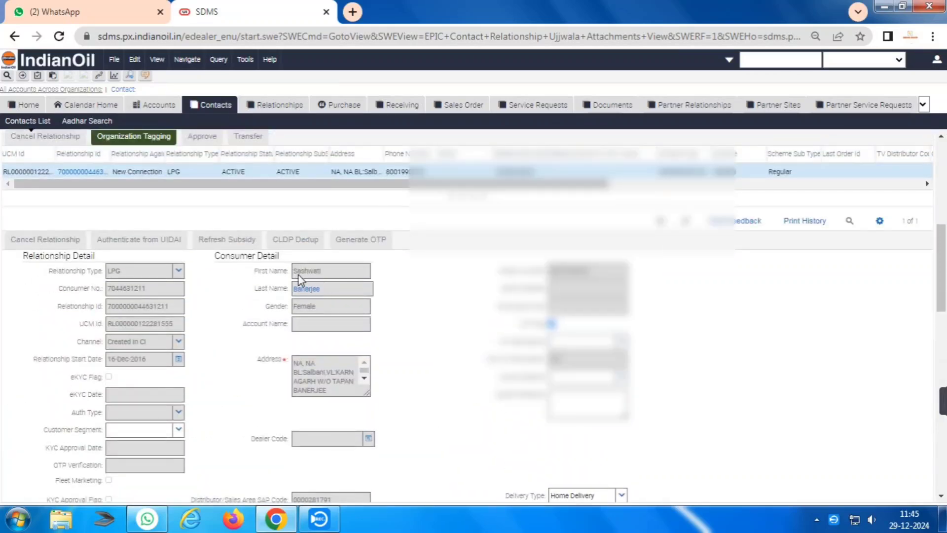
Start a Household Modification service request for the consumer's household.
drag(295, 271, 318, 274)
scroll(266, 320, down, 10)
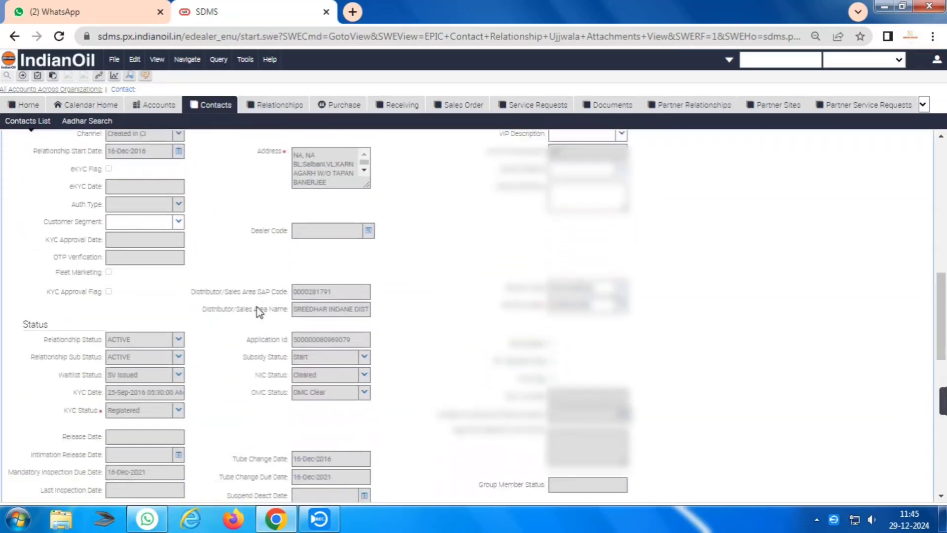
scroll(247, 309, down, 5)
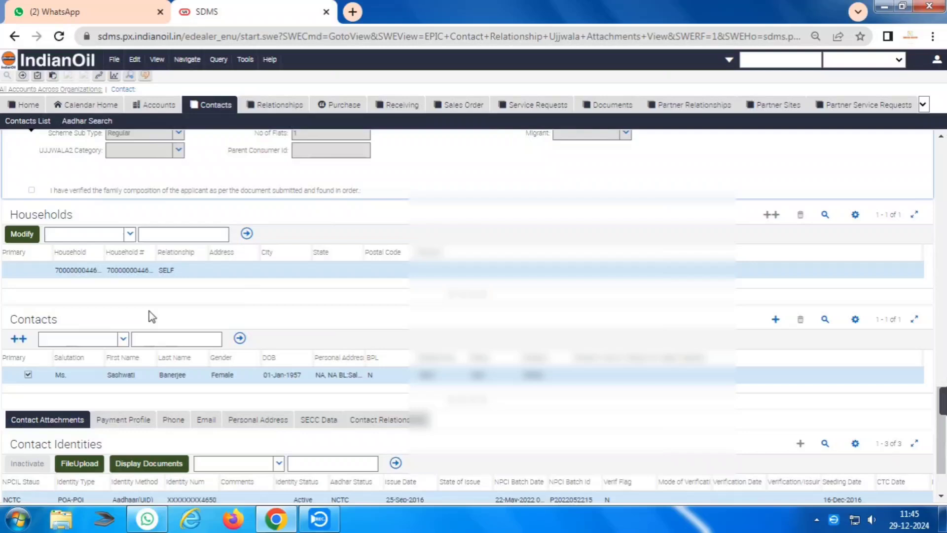
click(30, 239)
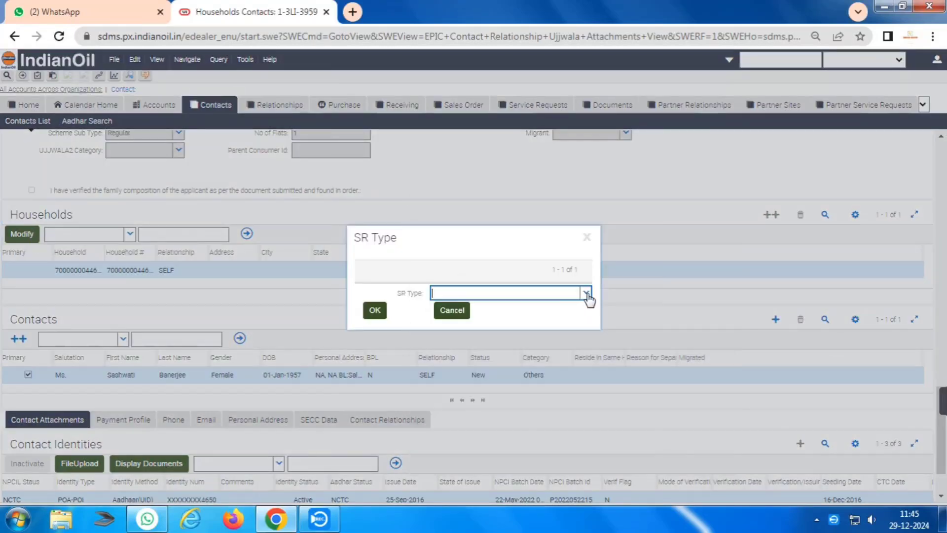
click(585, 292)
click(523, 309)
click(388, 308)
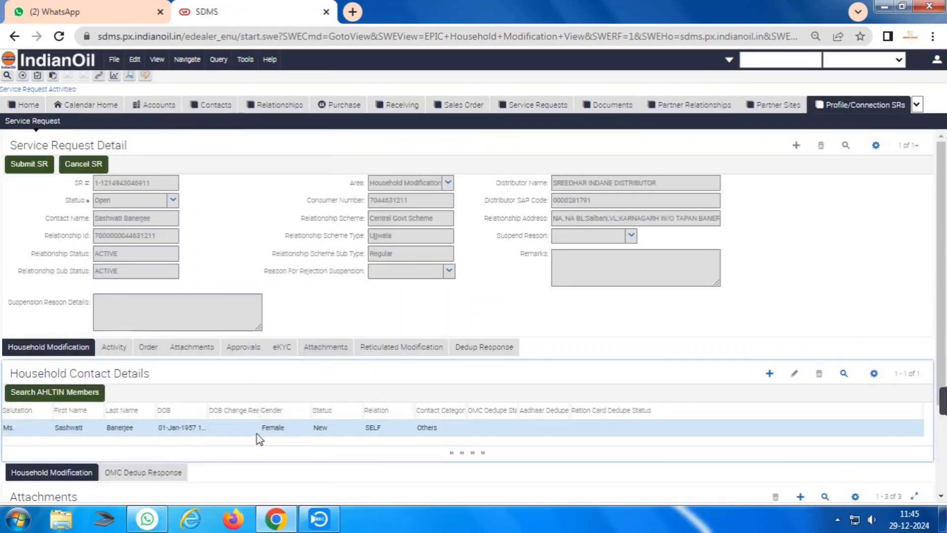
Set the member's date-of-birth change reason to No Change.
click(247, 427)
click(252, 427)
click(237, 472)
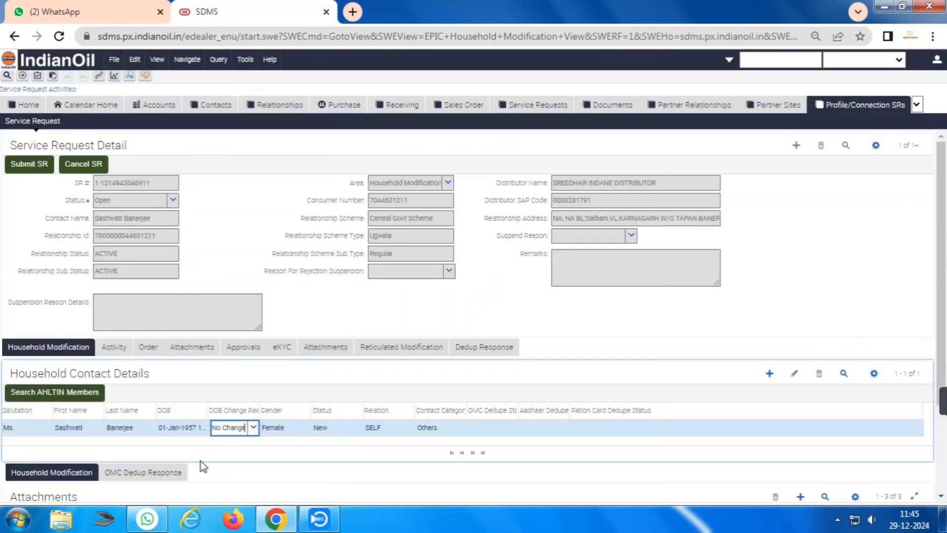
Look up the AHL TIN members and copy the son's AHL TIN number.
click(55, 392)
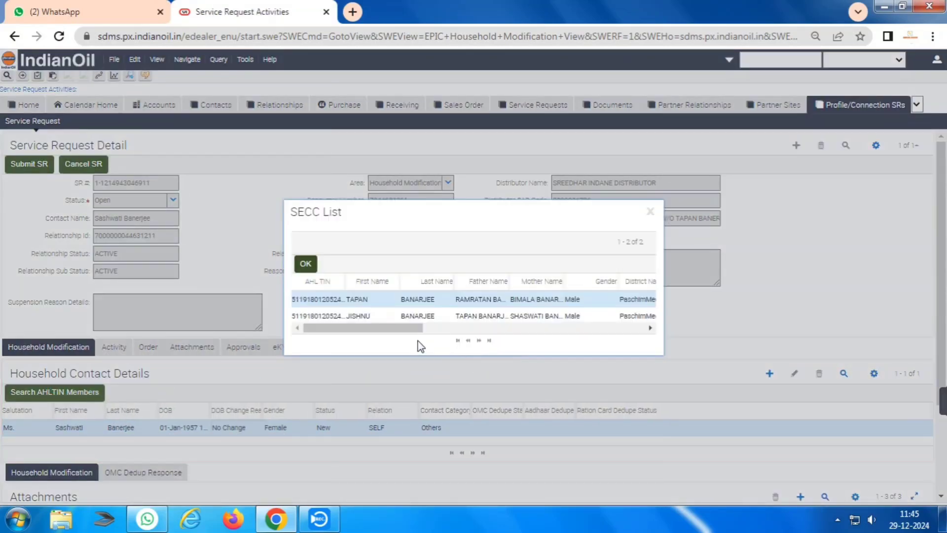
double_click(333, 316)
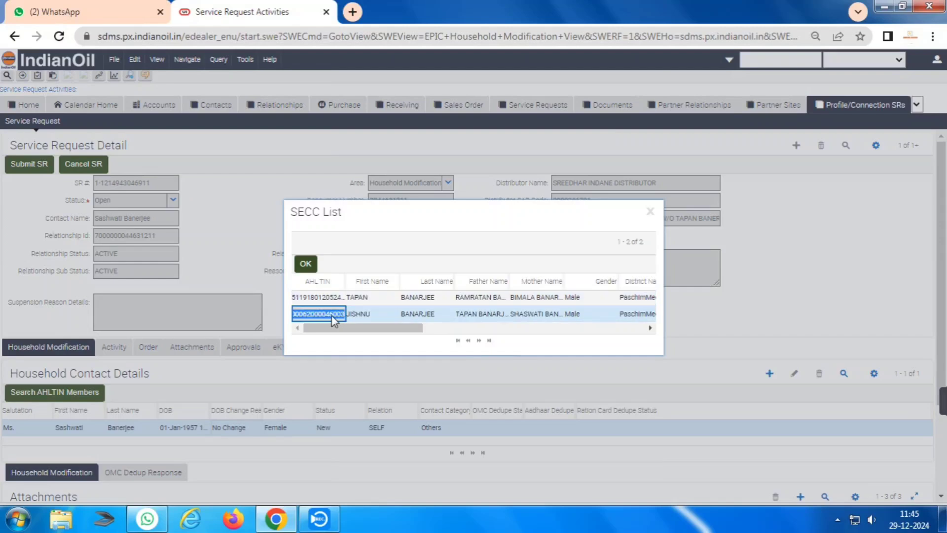
right_click(333, 317)
click(359, 326)
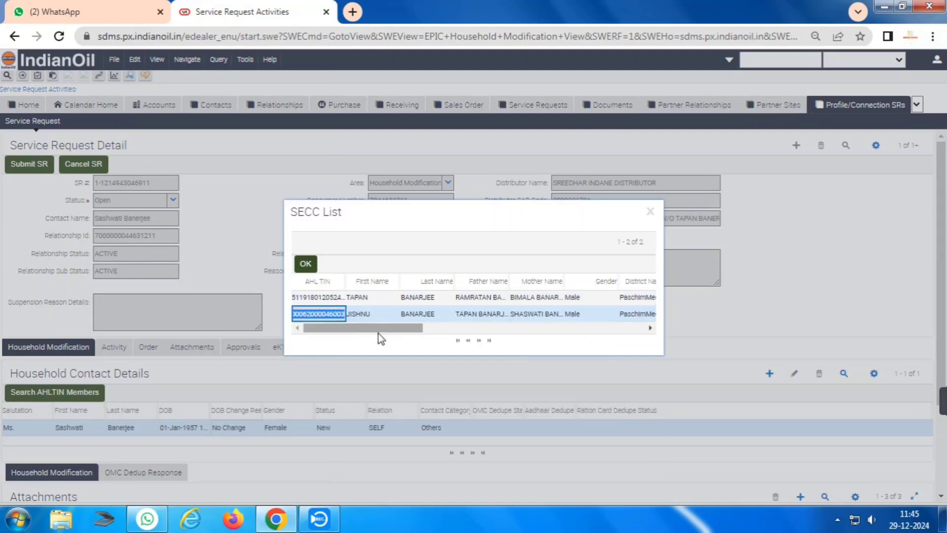
click(306, 264)
scroll(758, 401, down, 1)
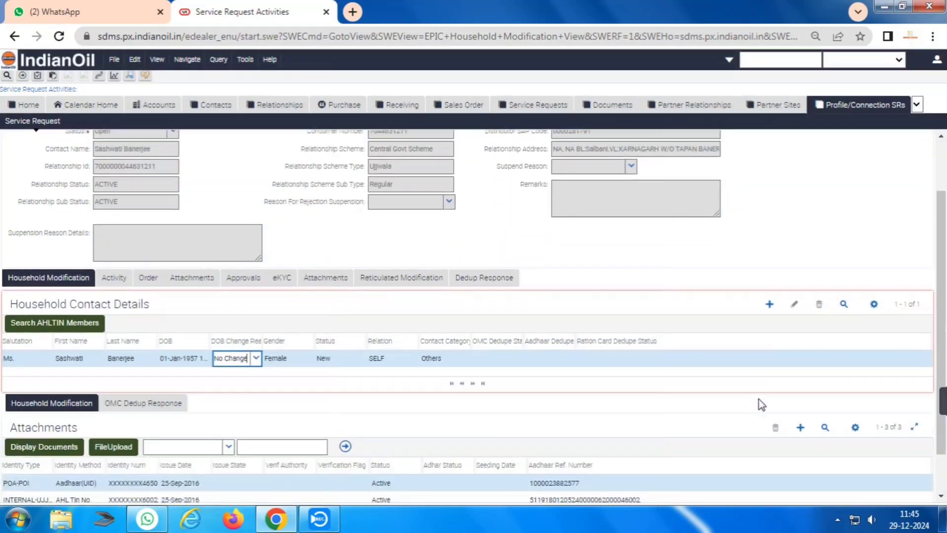
click(770, 305)
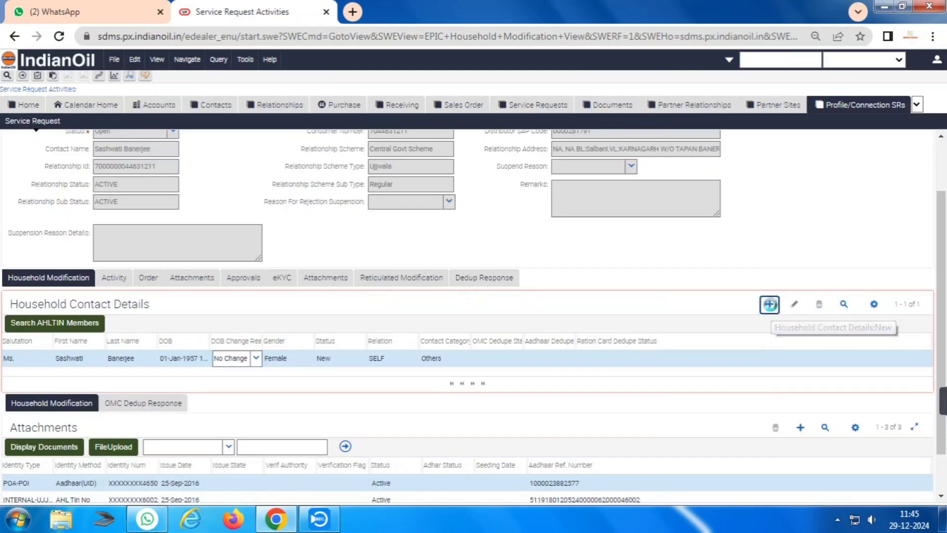
scroll(222, 367, down, 1)
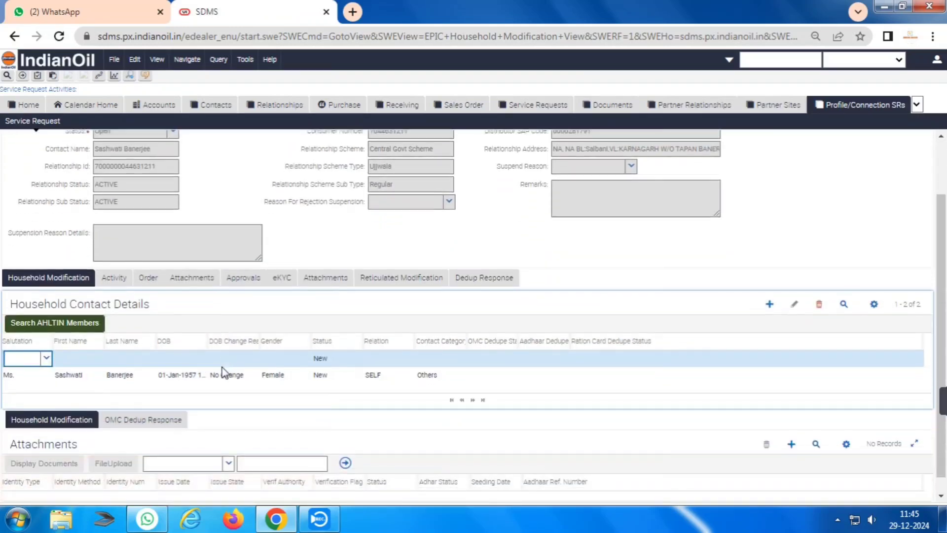
text(MR)
key(Tab)
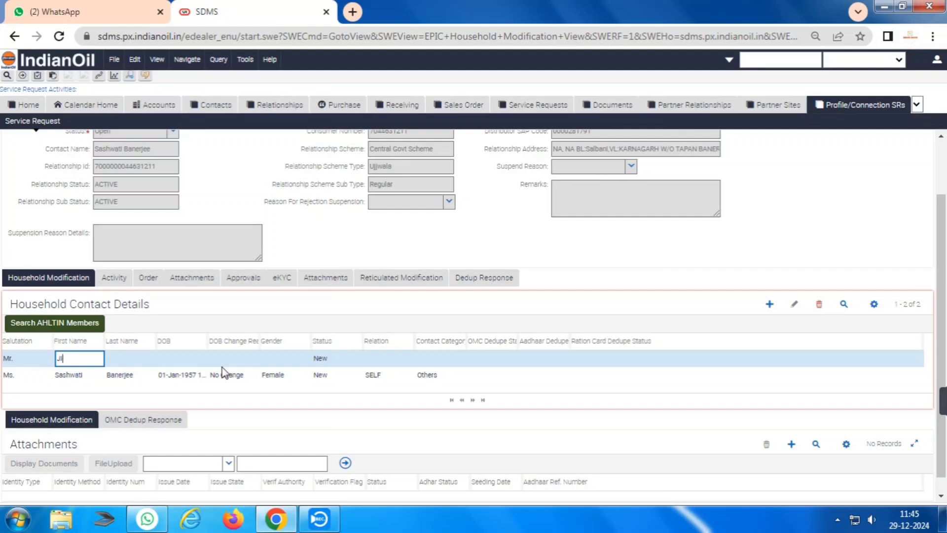
key(Tab)
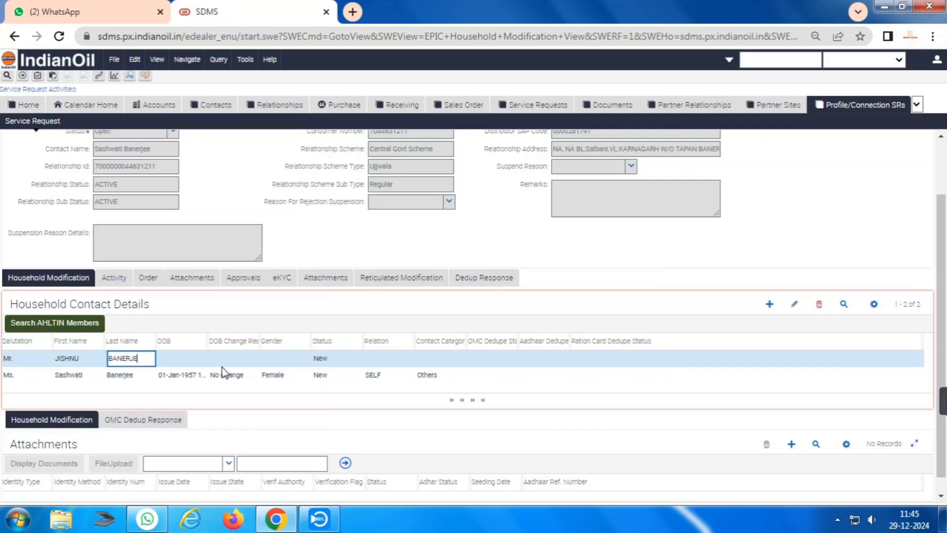
key(Tab)
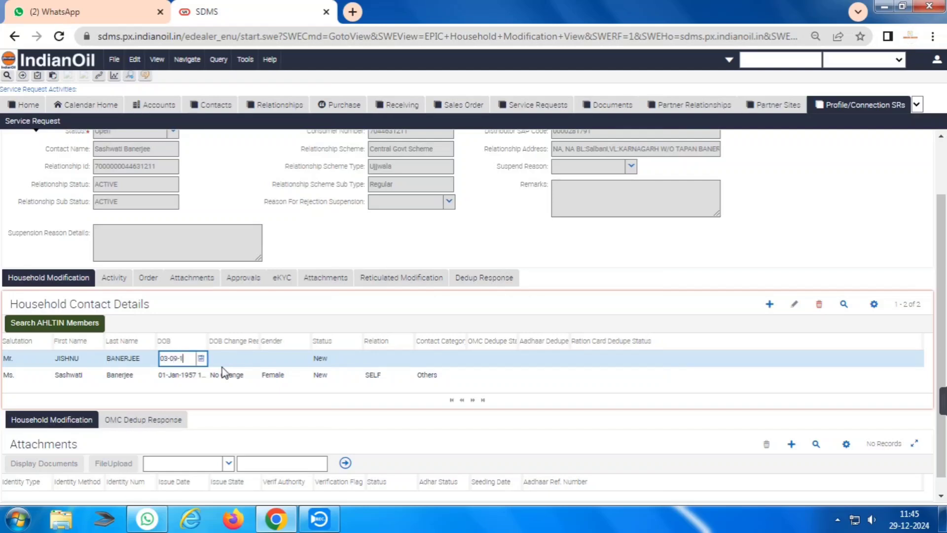
key(Tab)
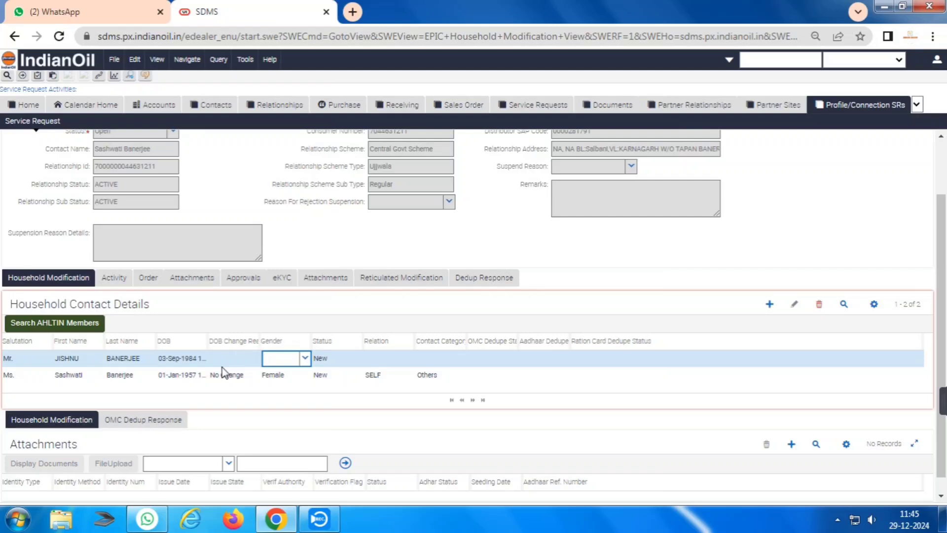
Set the son's gender to Male and relation to SON, and add an attachment record.
text(MA)
key(Down)
key(Tab)
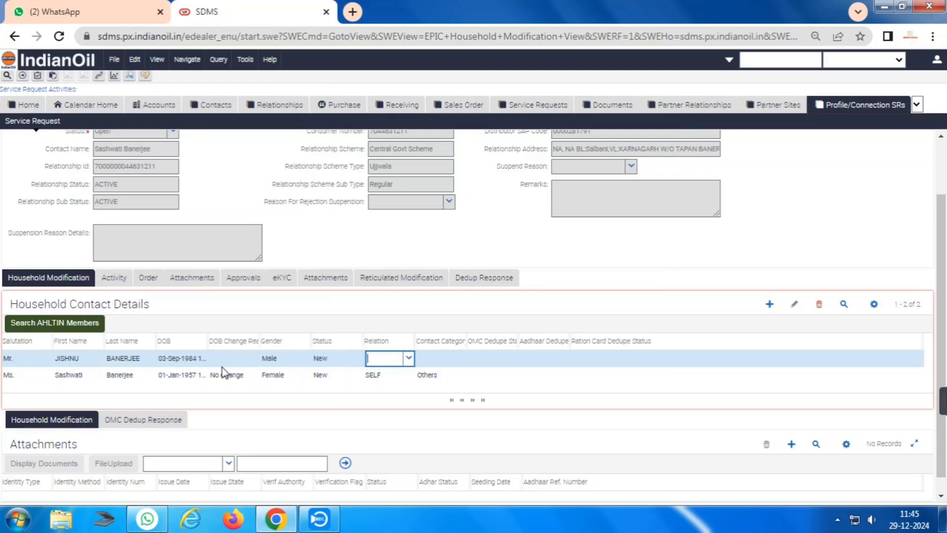
text(SO)
key(Down)
key(Tab)
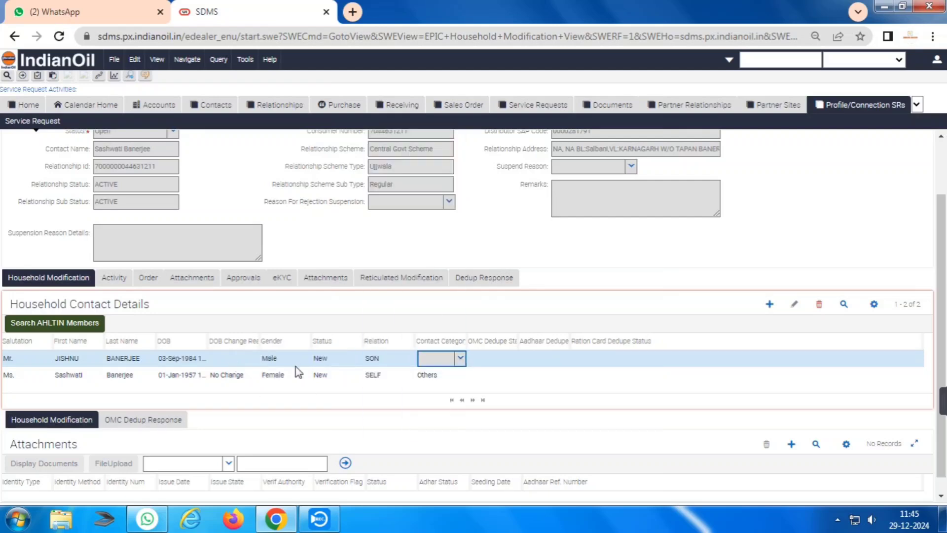
scroll(814, 449, down, 1)
click(791, 427)
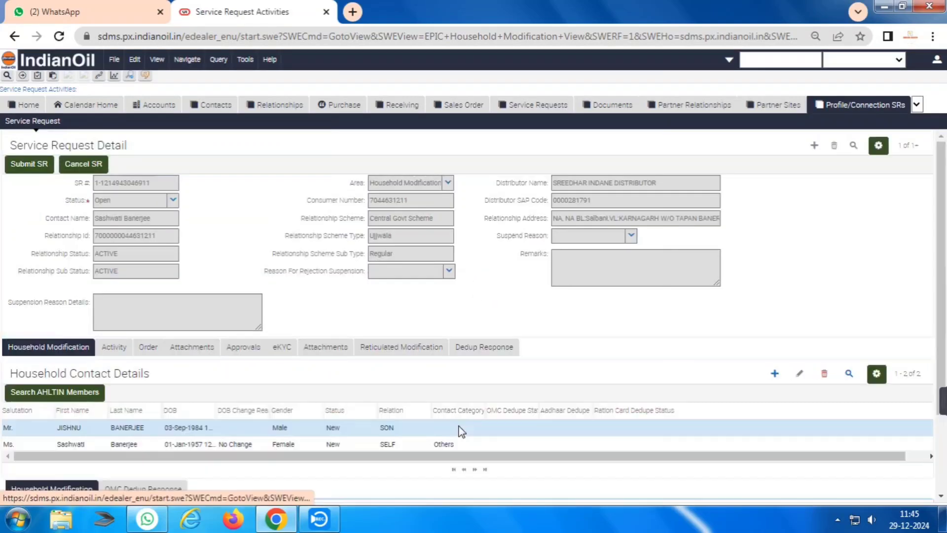
Fill the attachment as POA-POI, method Aadhaar(UID), with the son's Aadhaar number.
text(POA)
key(Down)
key(Tab)
text(AA)
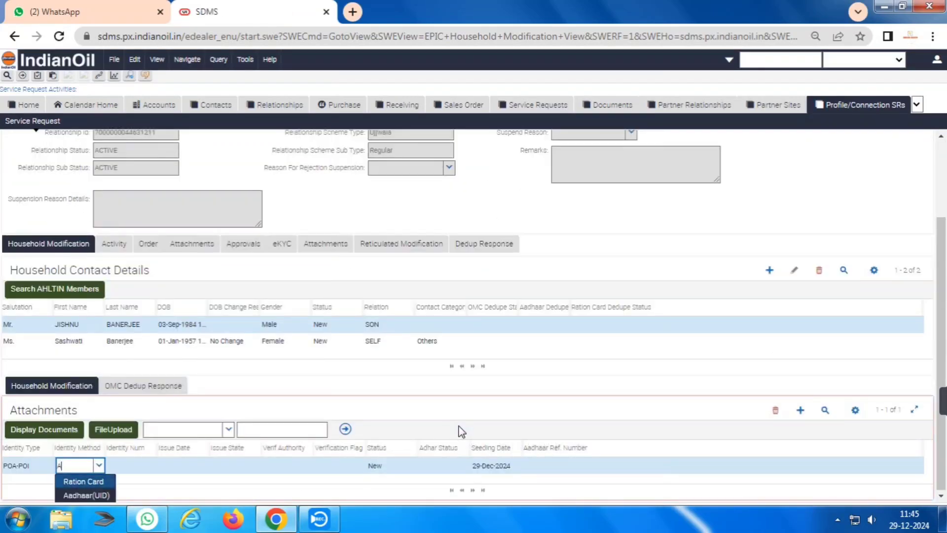
key(Down)
key(Tab)
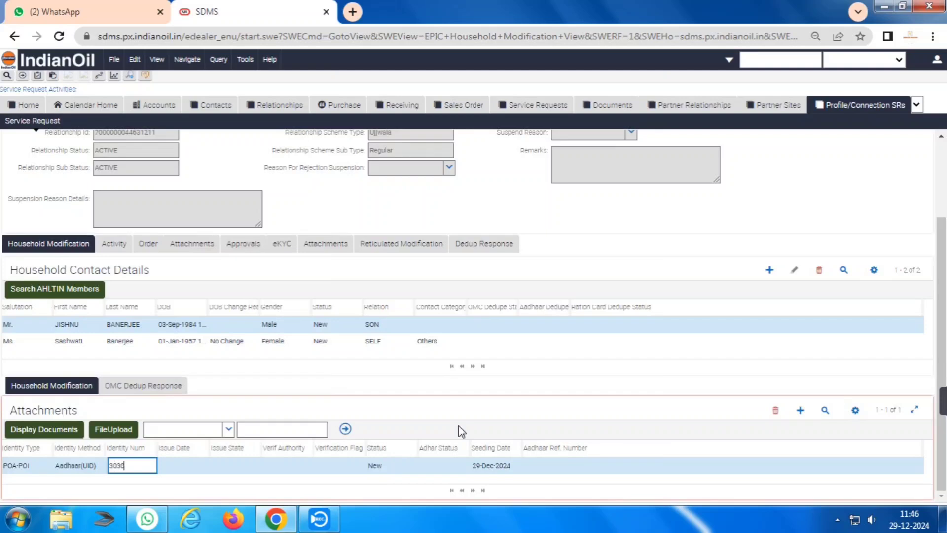
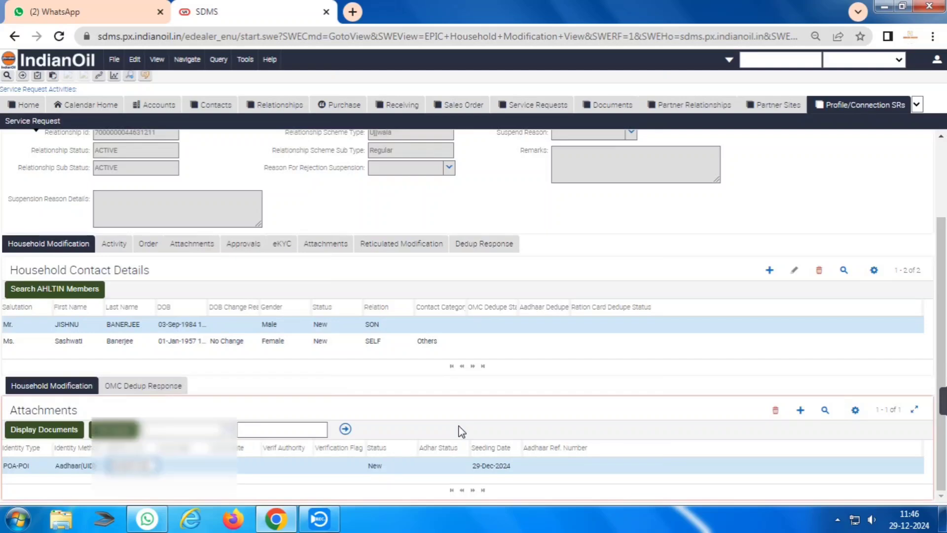
key(Tab)
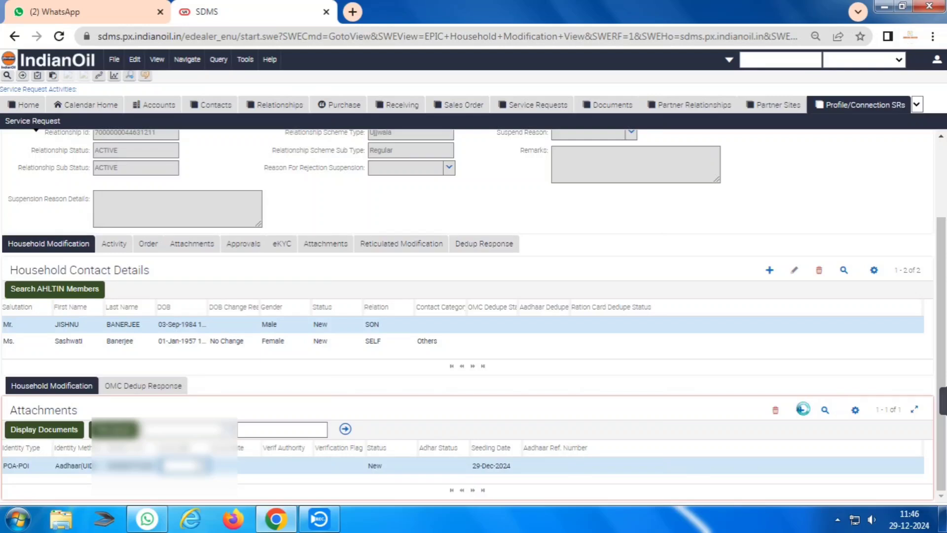
Add a second attachment with method AHL Tin No and paste the son's AHL TIN.
click(801, 409)
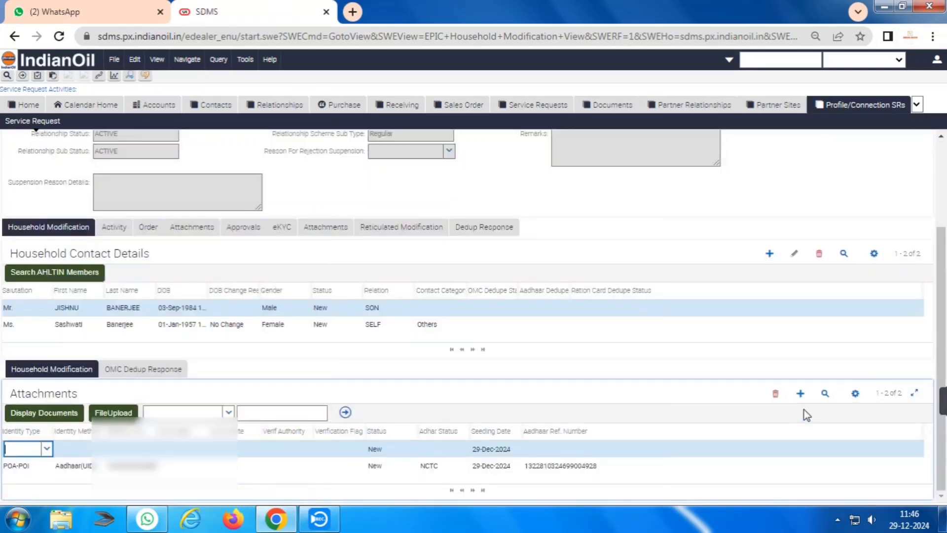
text(AHL Tin No)
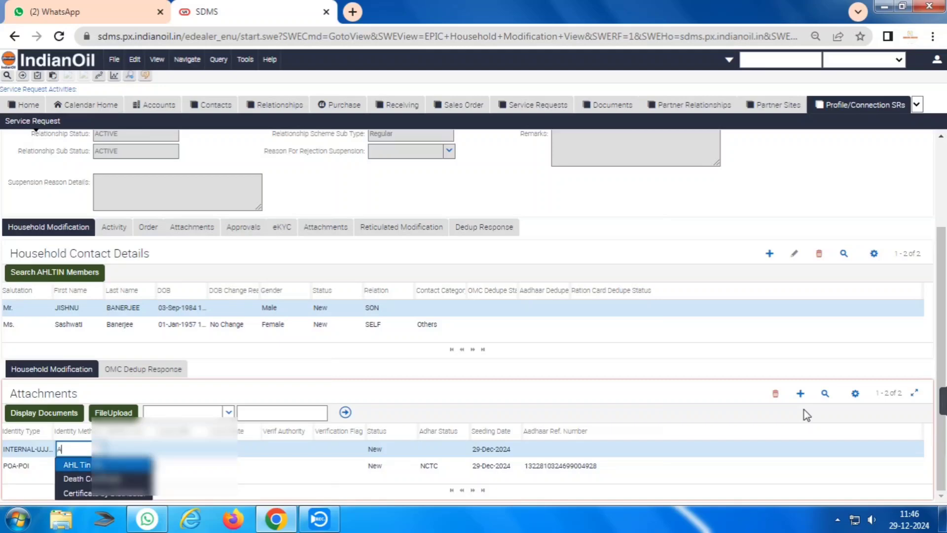
key(Tab)
key(ctrl+v)
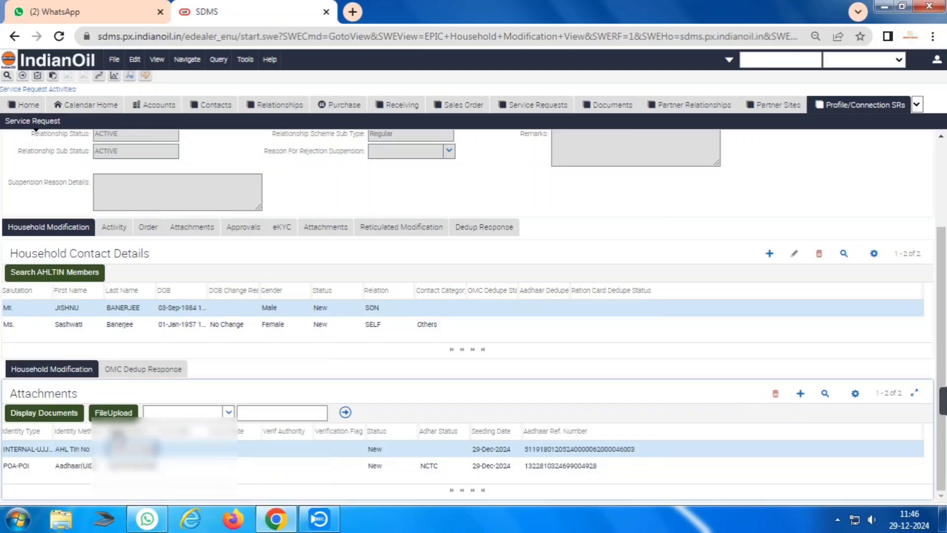
click(113, 413)
Upload the son's scan from Documents > Scanned Documents to the AHL Tin No record.
click(419, 285)
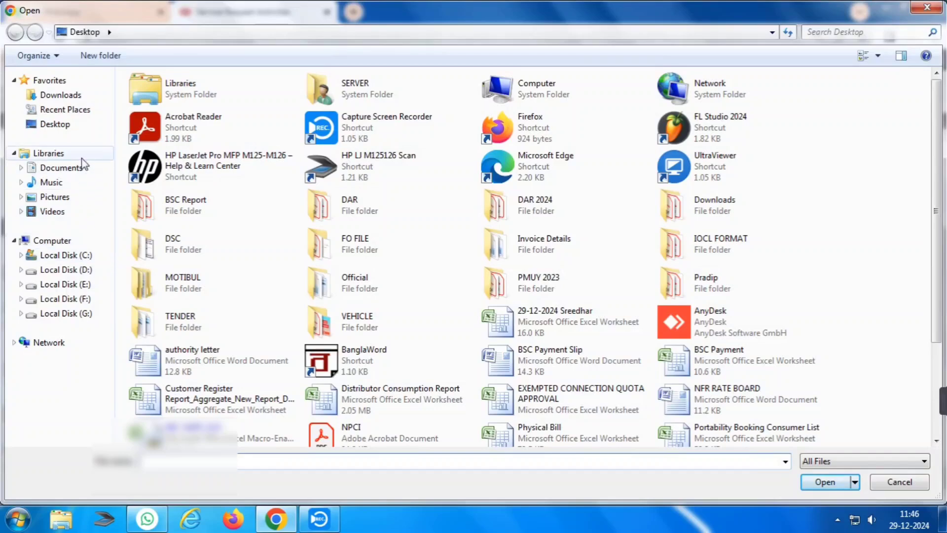
click(79, 171)
double_click(329, 177)
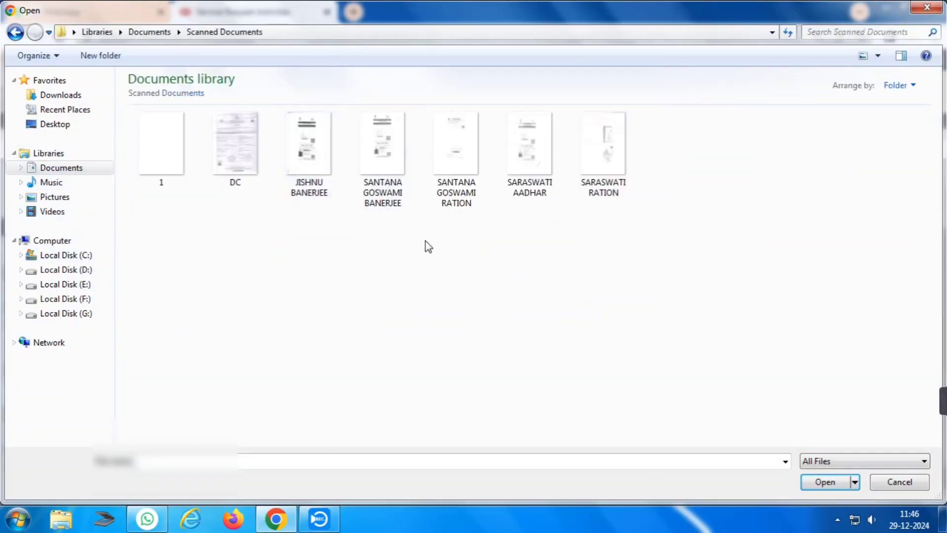
double_click(307, 148)
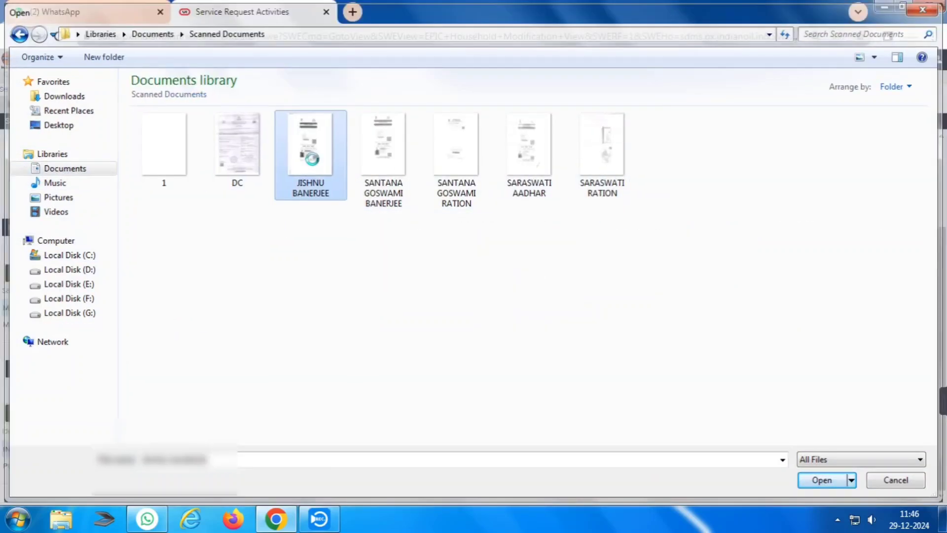
click(477, 310)
click(596, 114)
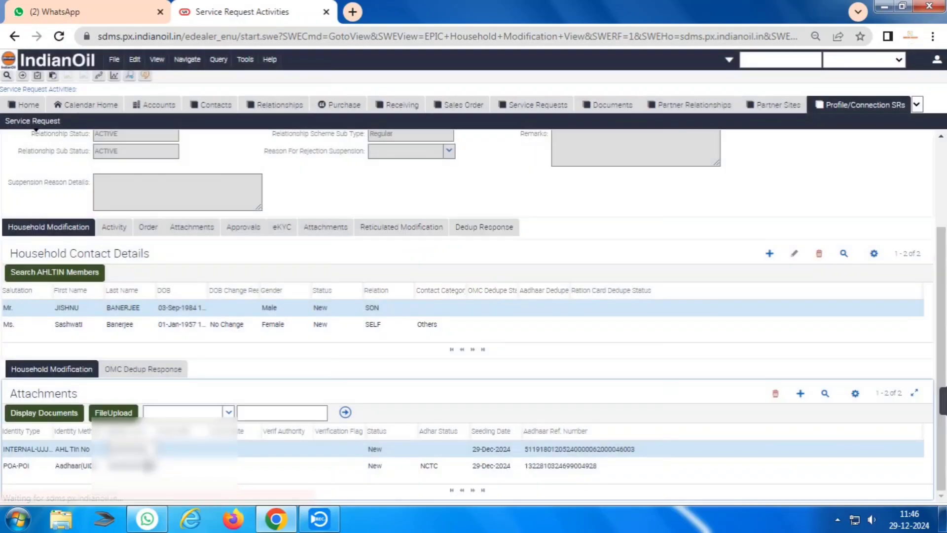
Upload the son's scanned image to his Aadhaar POA-POI attachment record.
click(148, 466)
click(113, 412)
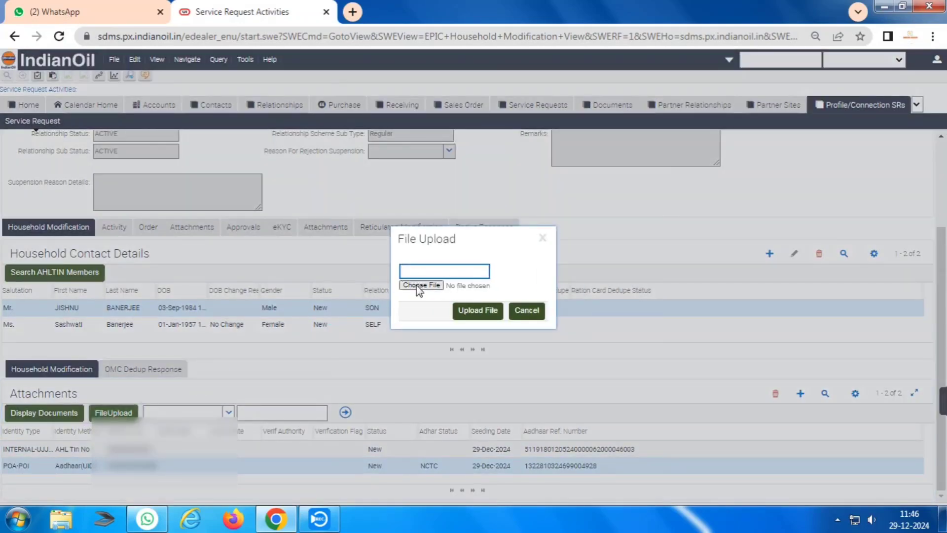
click(421, 286)
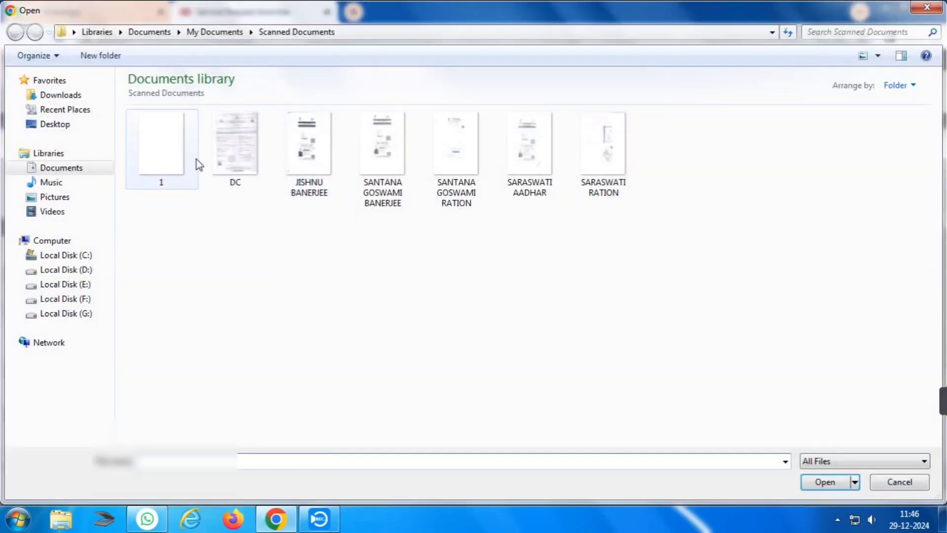
double_click(317, 163)
click(464, 311)
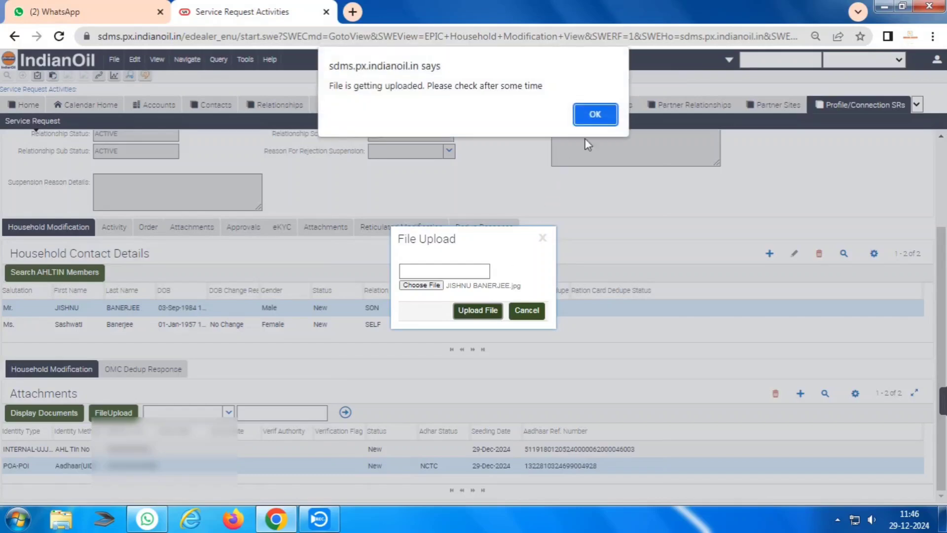
click(599, 109)
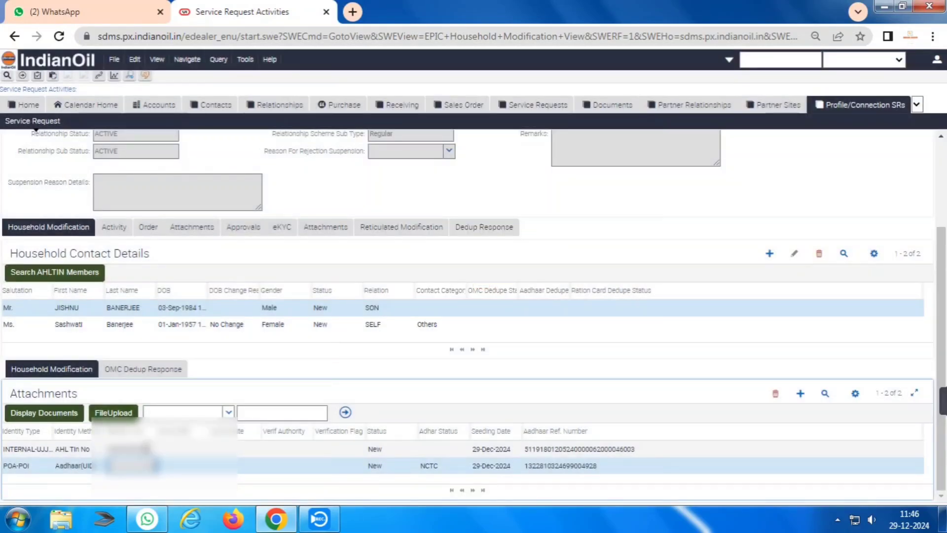
Upload the Aadhaar scan to the SELF member's first attachment record.
click(126, 324)
click(113, 397)
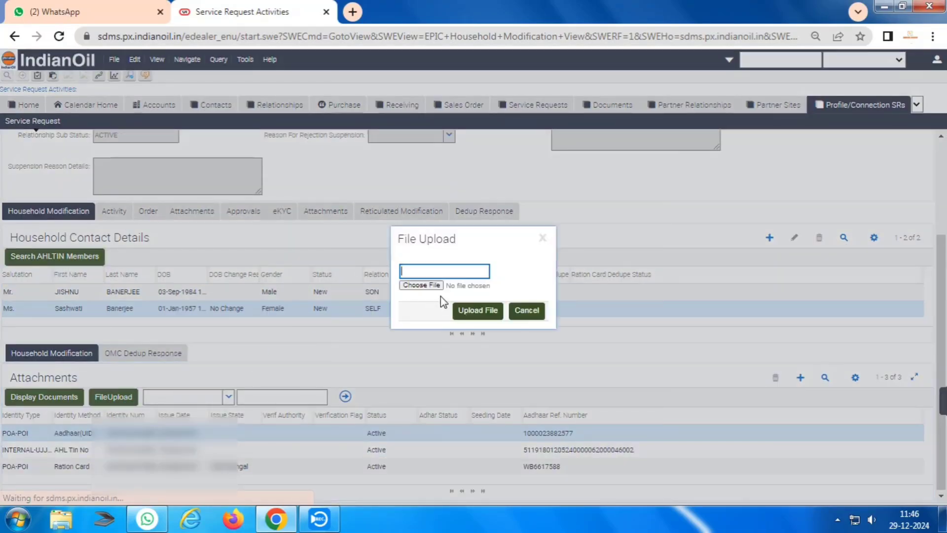
click(445, 286)
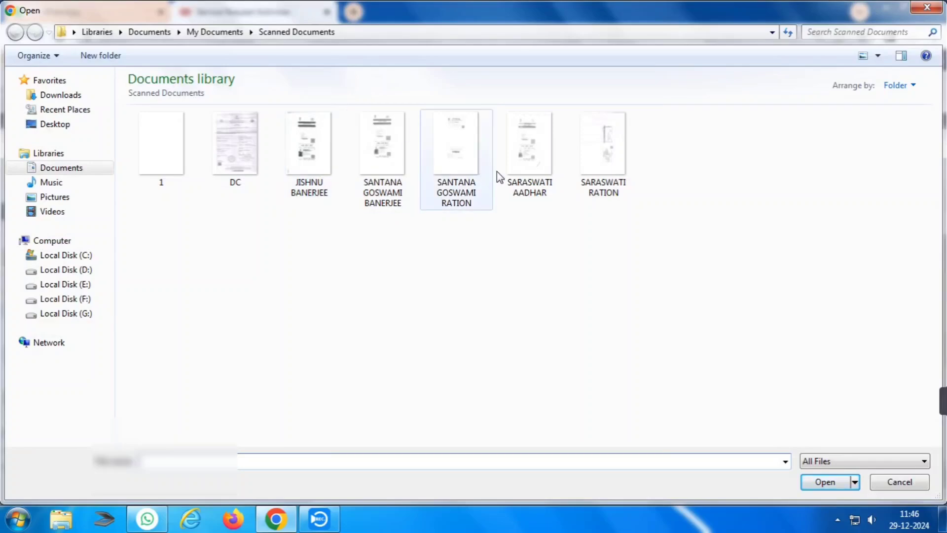
double_click(534, 165)
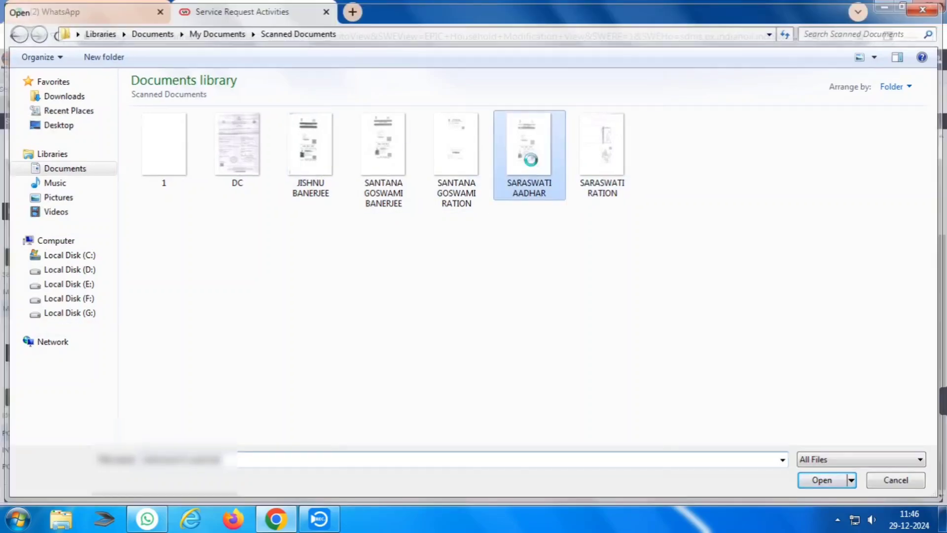
click(478, 310)
click(595, 114)
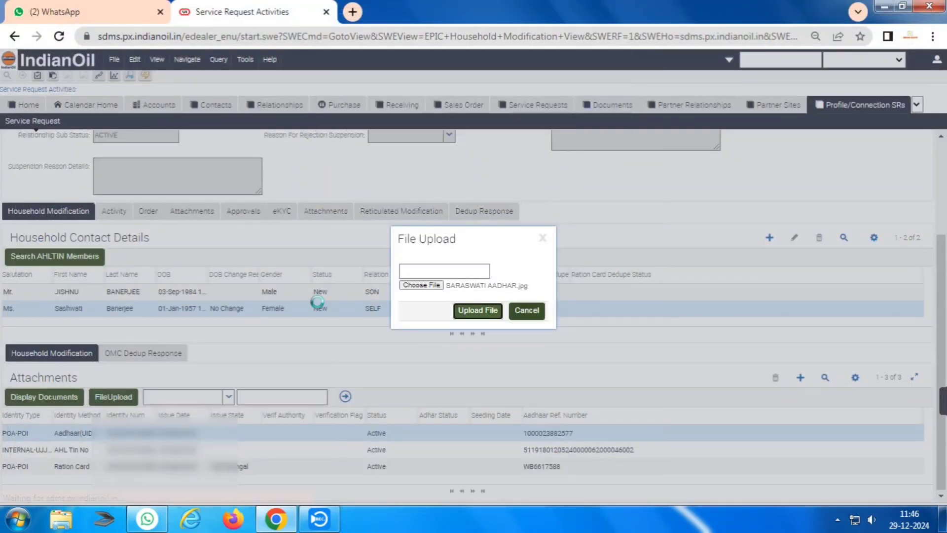
Upload the Aadhaar scan to the SELF member's AHL Tin No attachment record.
click(150, 449)
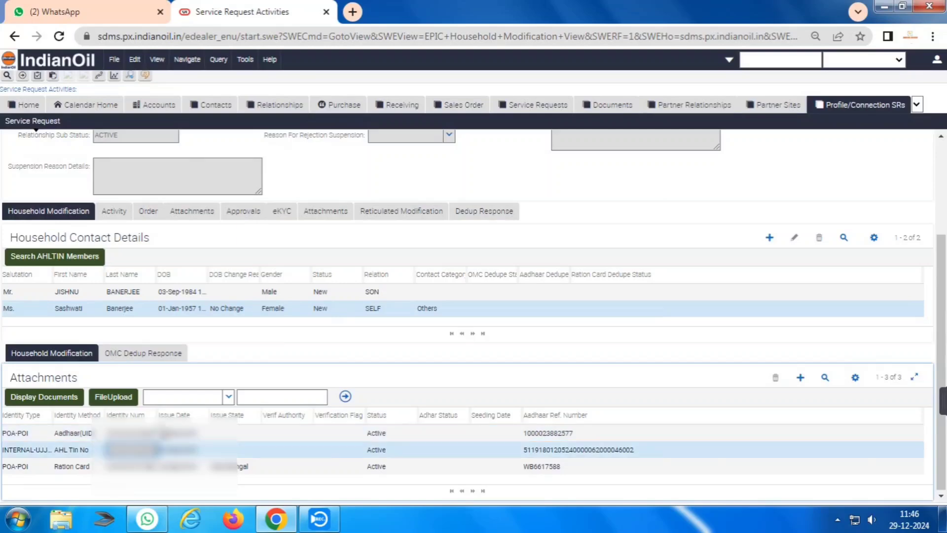
click(113, 397)
click(437, 286)
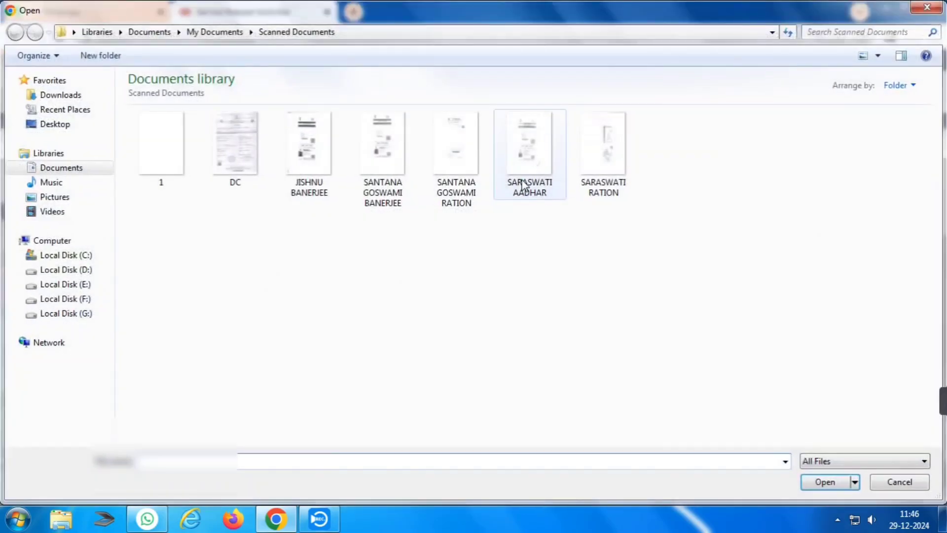
double_click(521, 179)
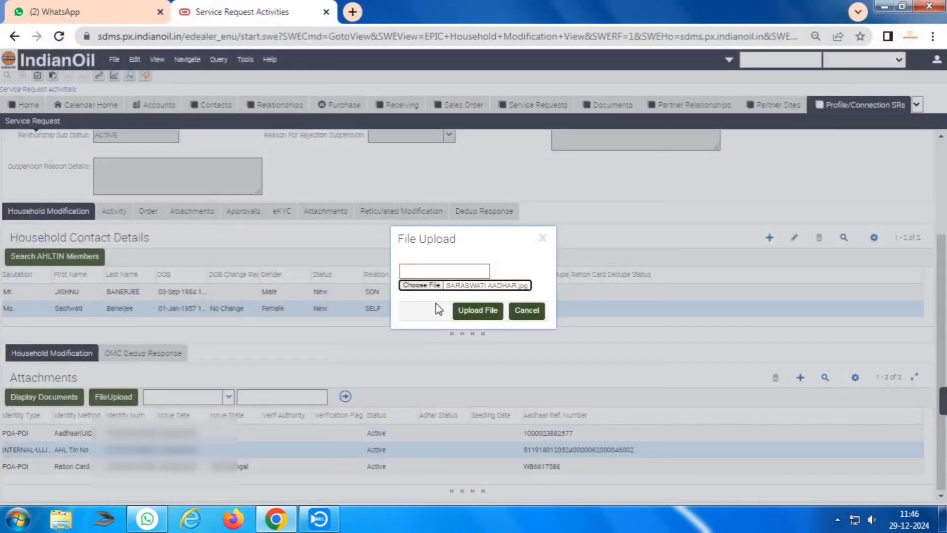
click(475, 309)
click(595, 111)
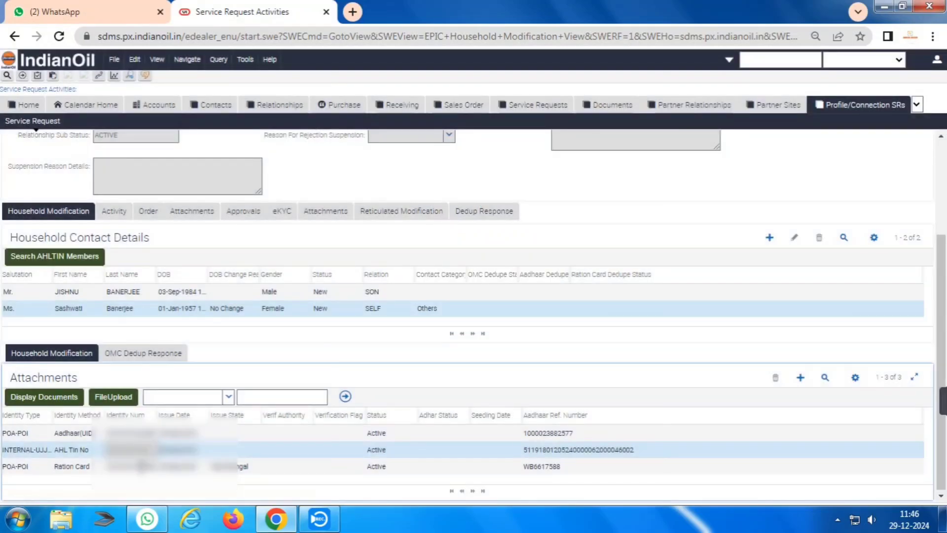
Upload the ration card scan to the Ration Card record and add a new contact row.
click(143, 467)
click(119, 399)
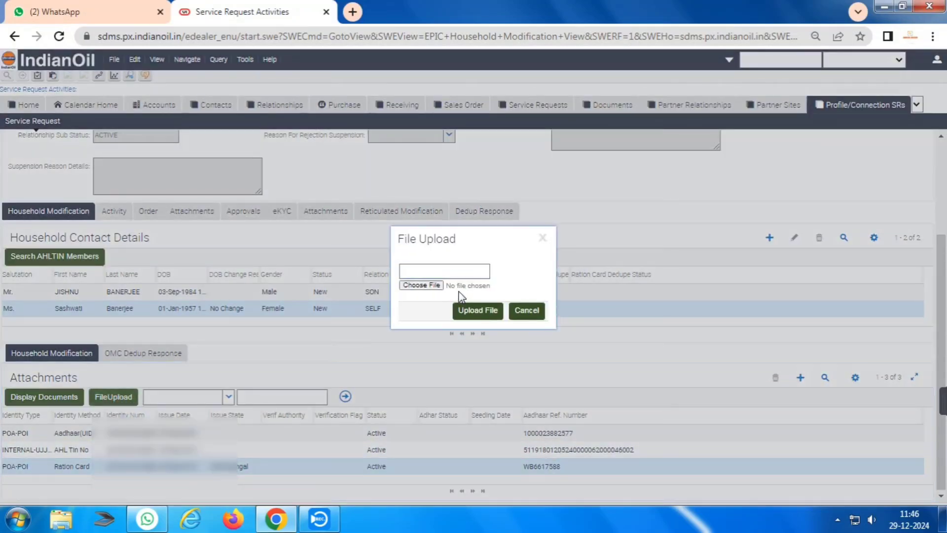
click(460, 288)
double_click(607, 160)
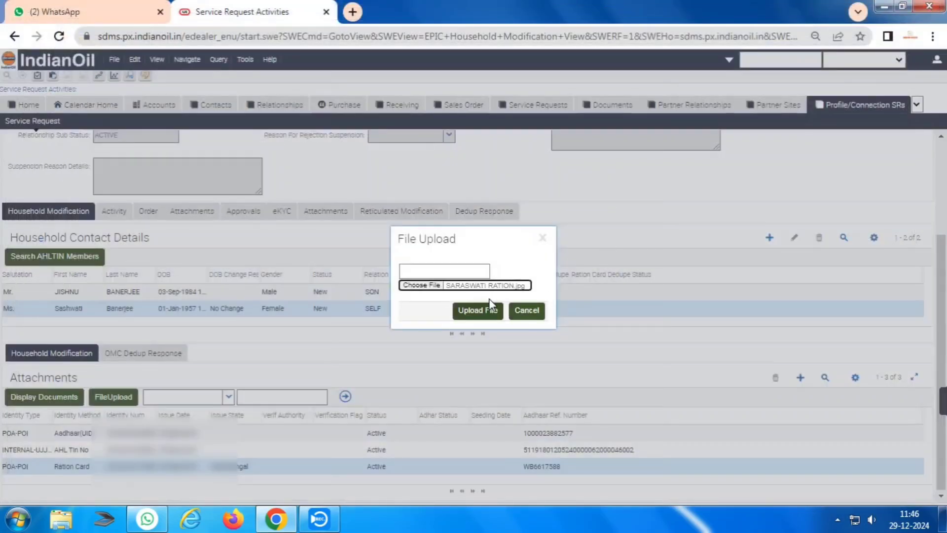
click(475, 309)
click(596, 111)
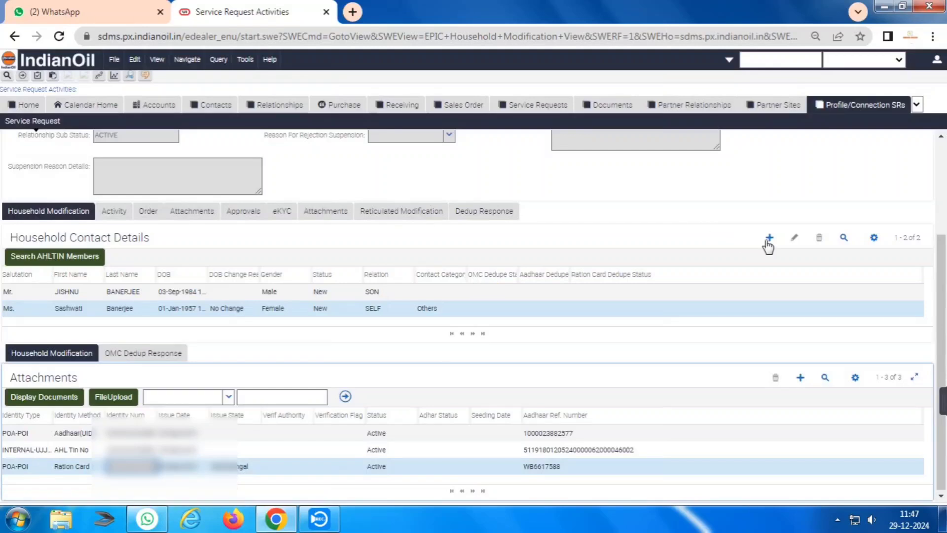
click(770, 239)
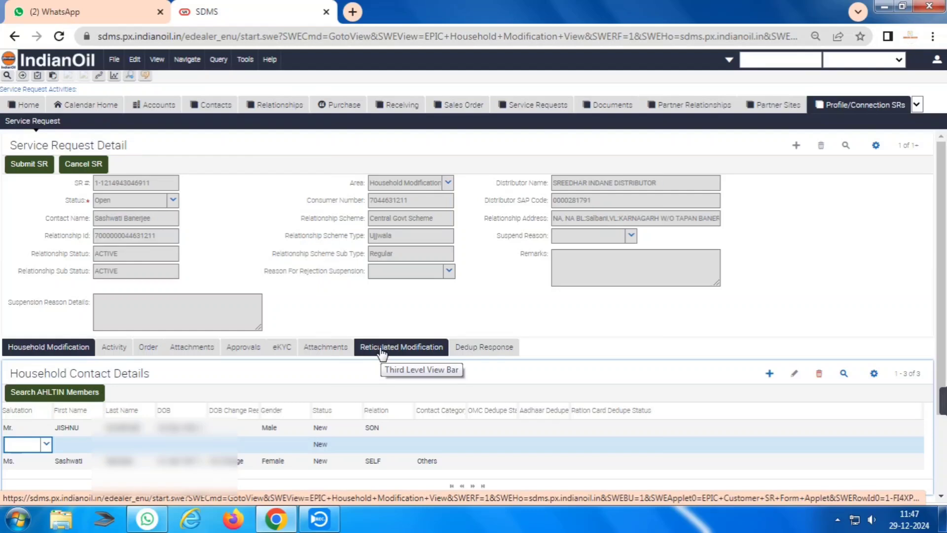
text(SA)
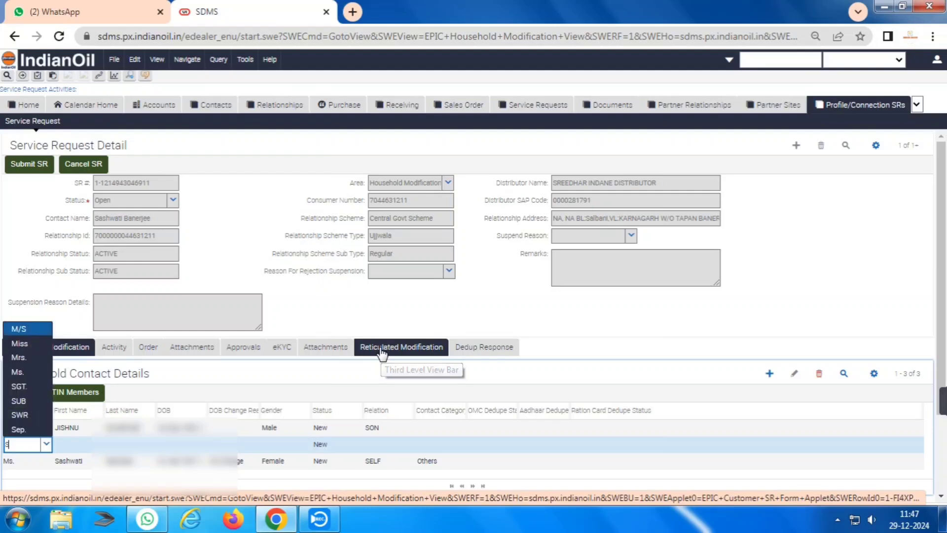
key(BackSpace)
key(BackSpace)
text(MRS)
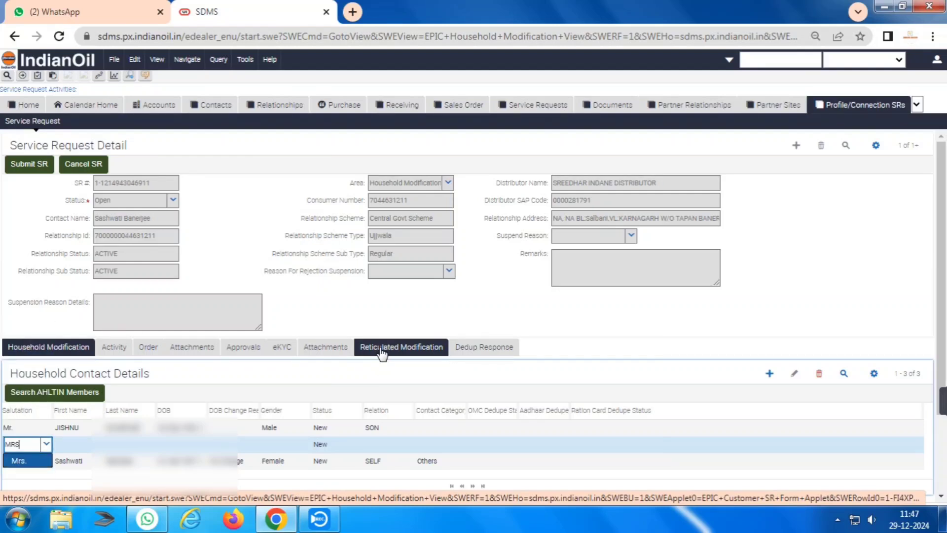
key(Tab)
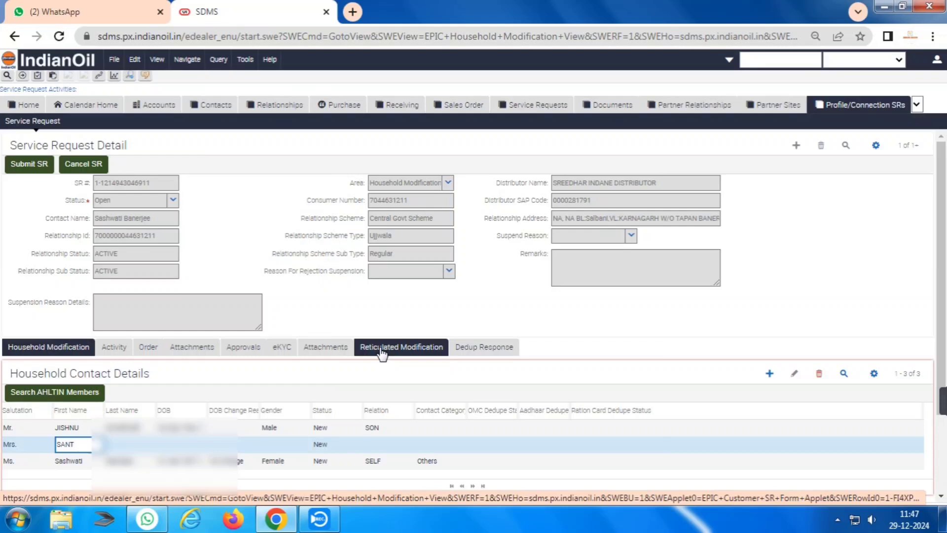
key(Tab)
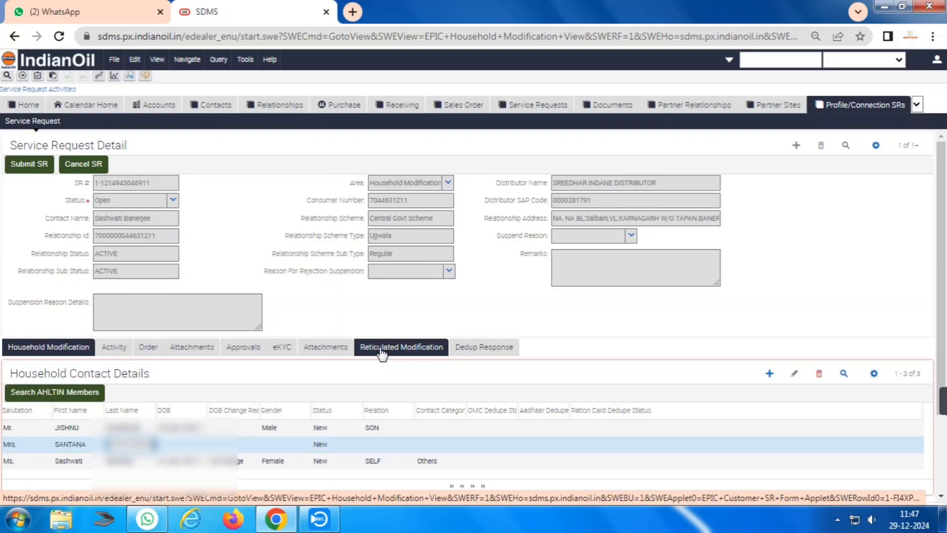
key(Tab)
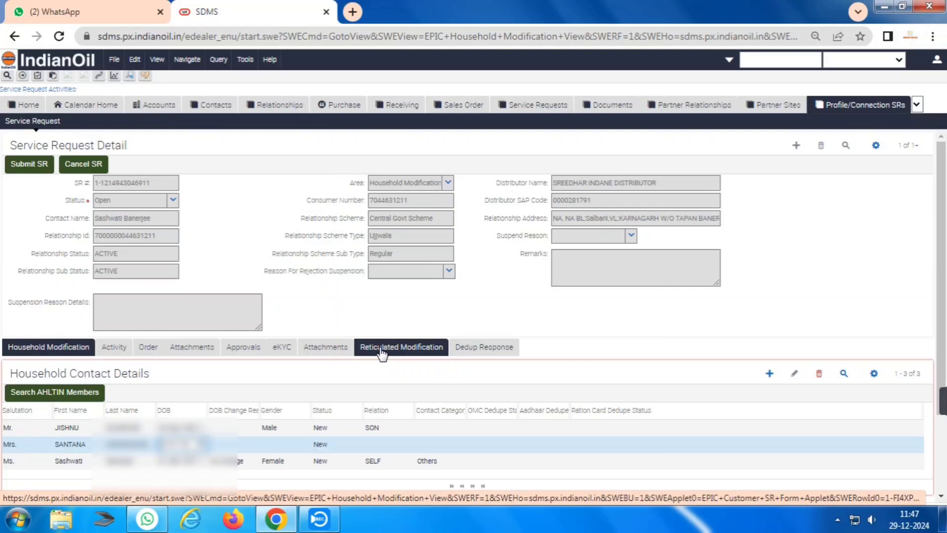
key(Tab)
key(Tab)
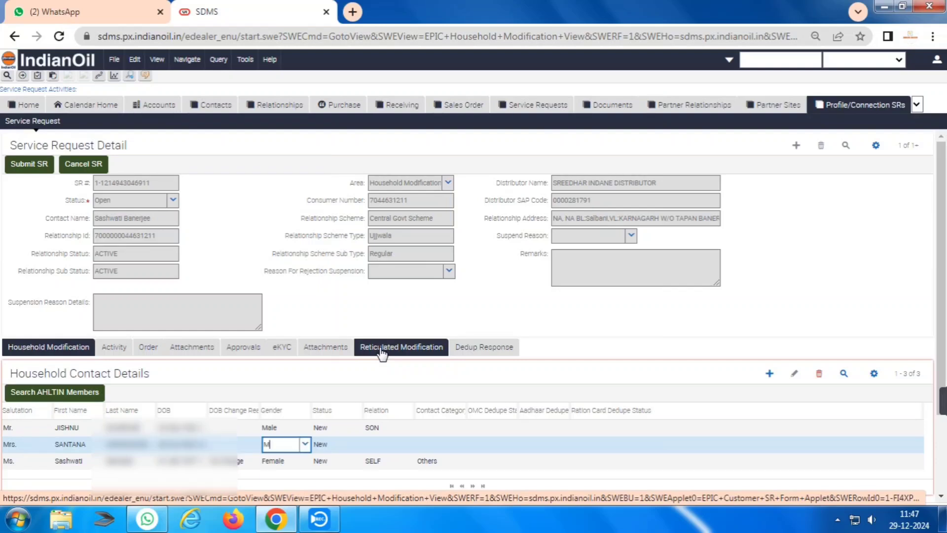
key(Tab)
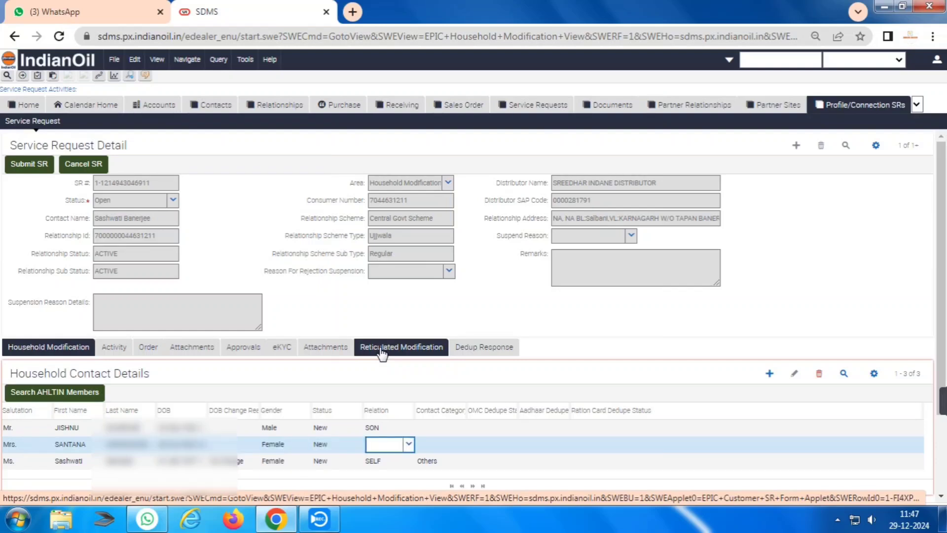
text(DAU)
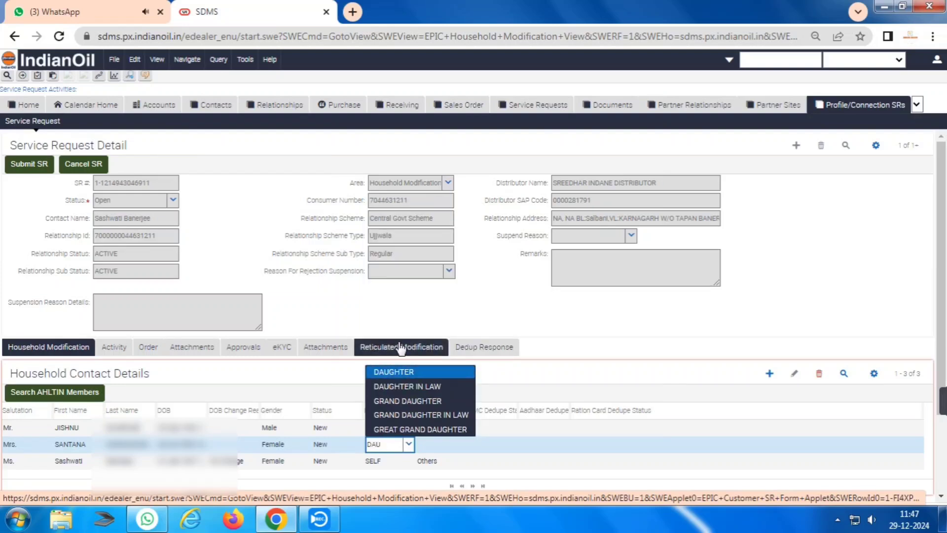
click(440, 386)
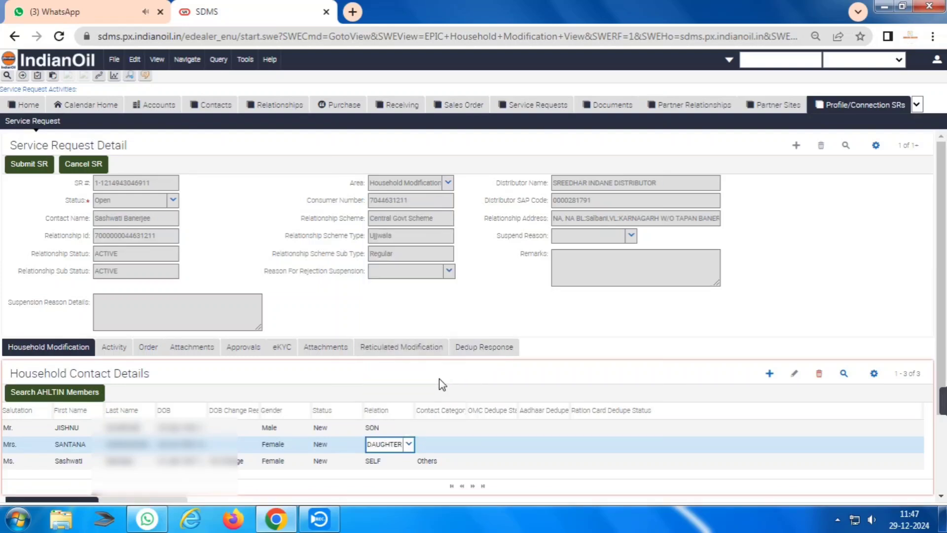
click(454, 445)
scroll(429, 449, down, 3)
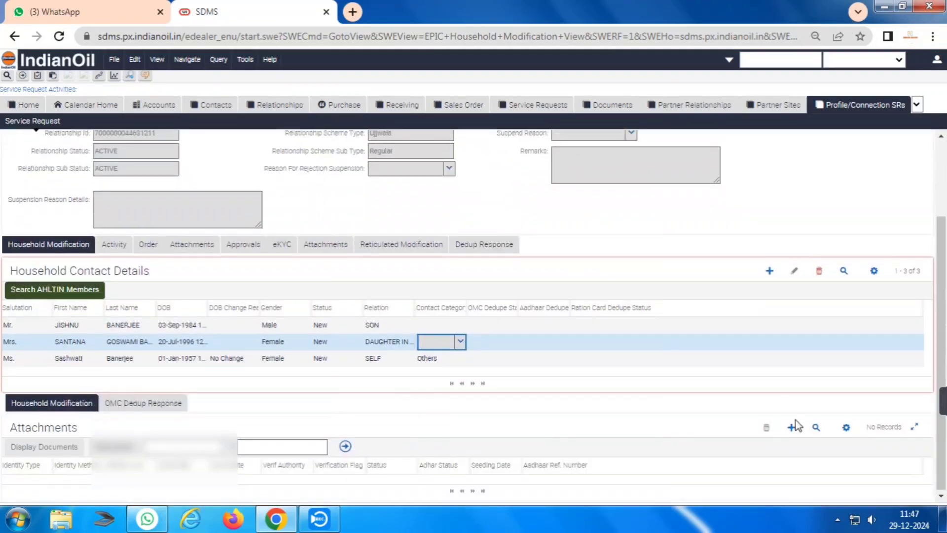
Add a POA-POI attachment record with method Aadhaar(UID) for the daughter-in-law.
click(792, 427)
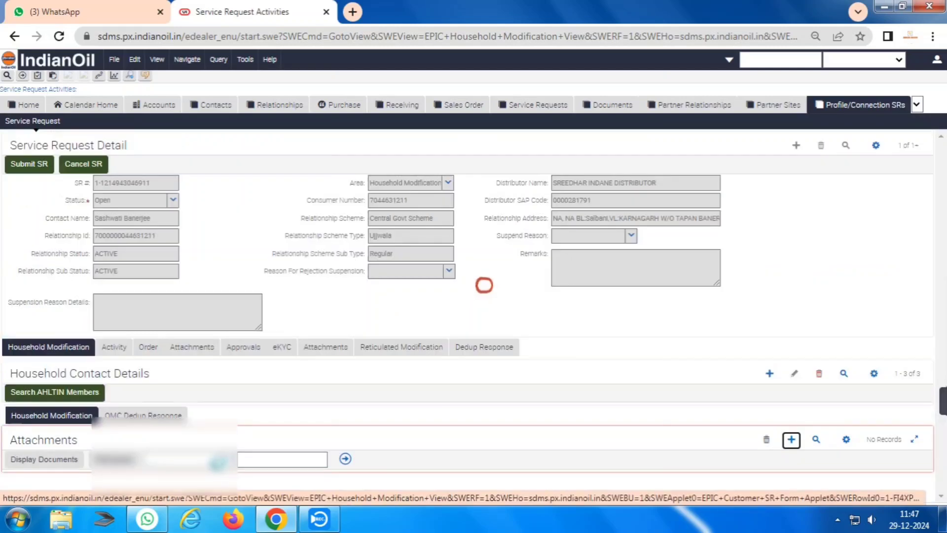
text(PA)
key(BackSpace)
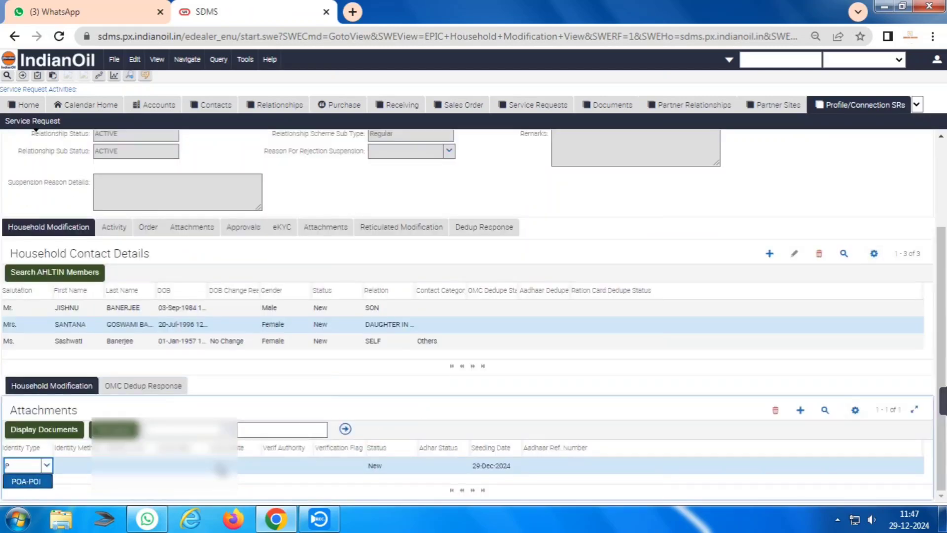
key(Tab)
text(AA)
key(Tab)
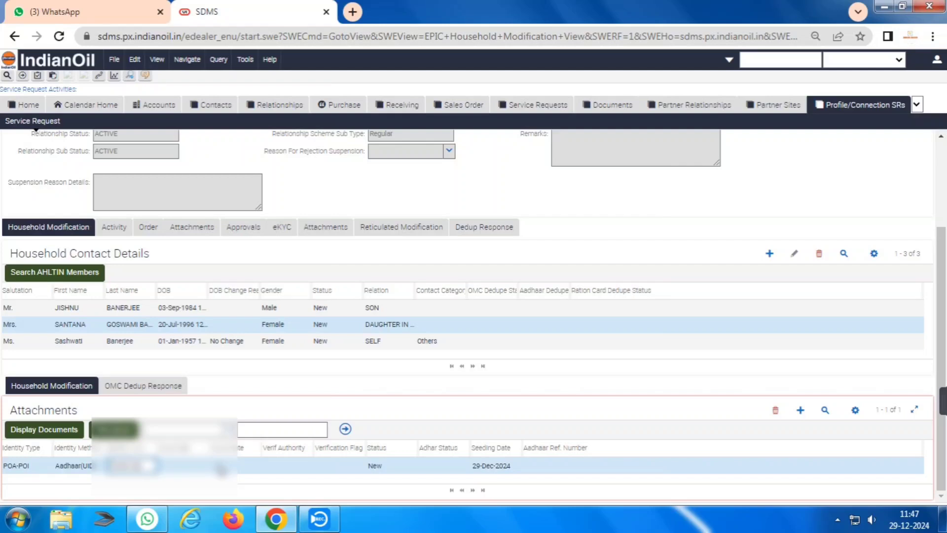
key(Tab)
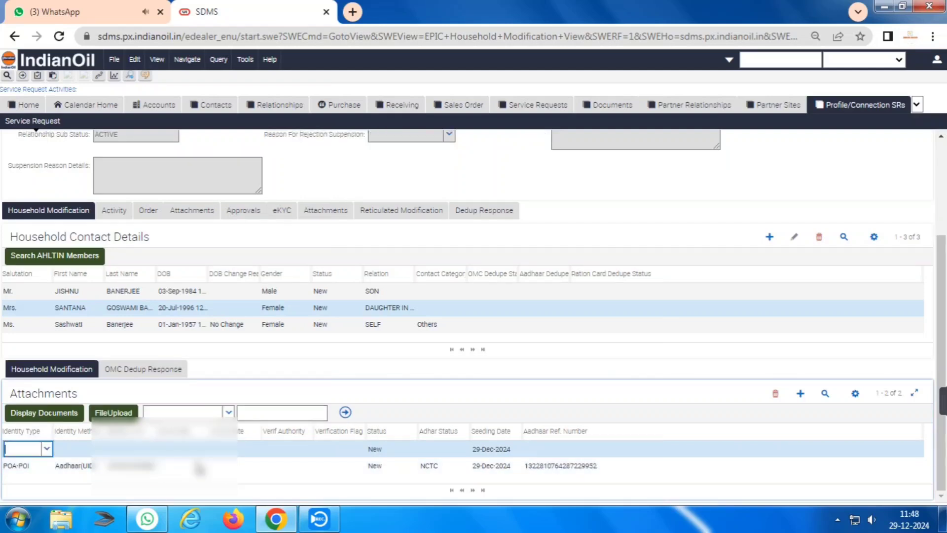
Add an INTERNAL-UJJWALA attachment with method AHL Tin No, paste the TIN, and save.
text(int)
key(Down)
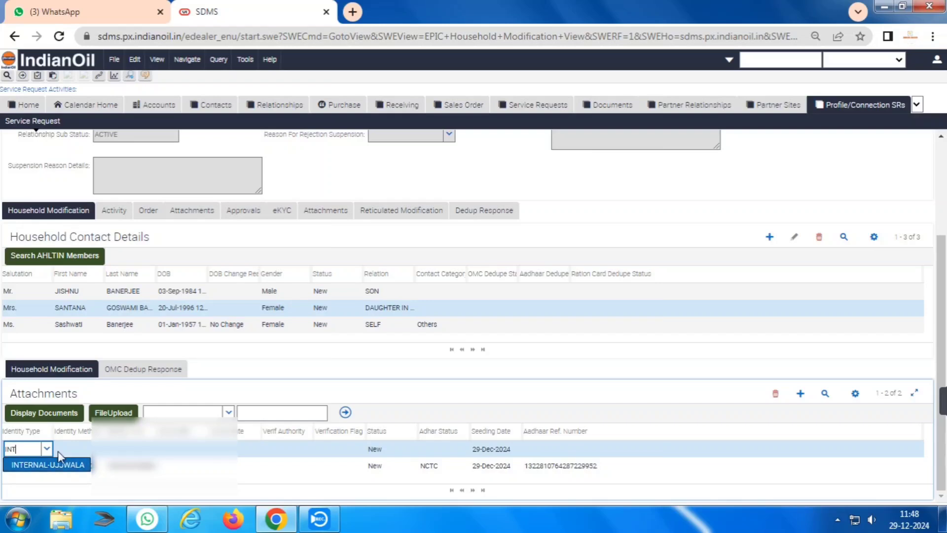
key(Tab)
text(a)
key(Down)
key(Tab)
key(ctrl+v)
key(Tab)
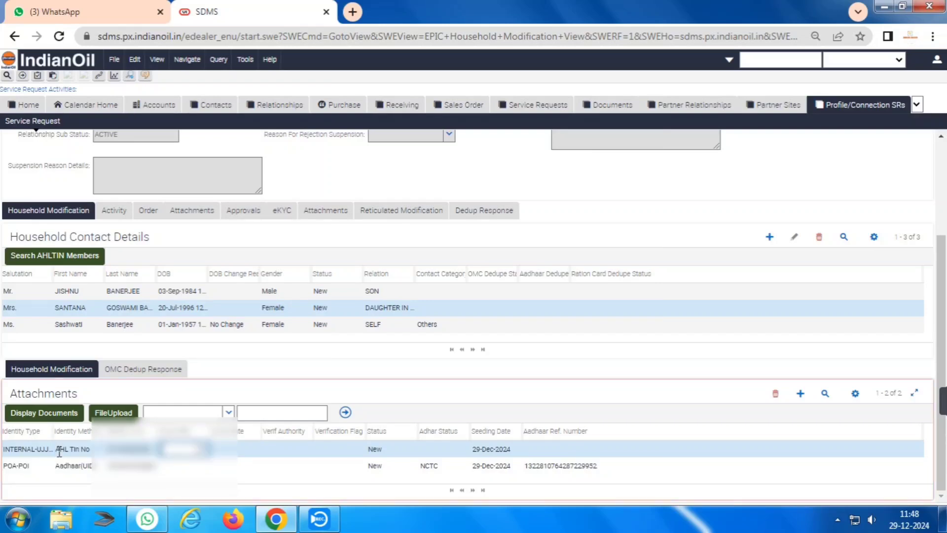
key(ctrl+s)
Upload the daughter-in-law's scanned image to her AHL Tin No and Aadhaar records.
click(121, 415)
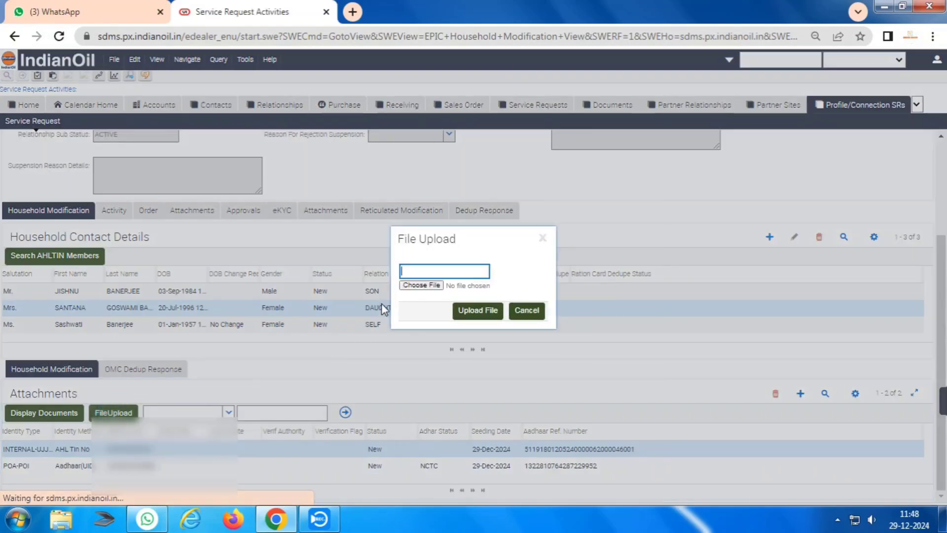
click(422, 285)
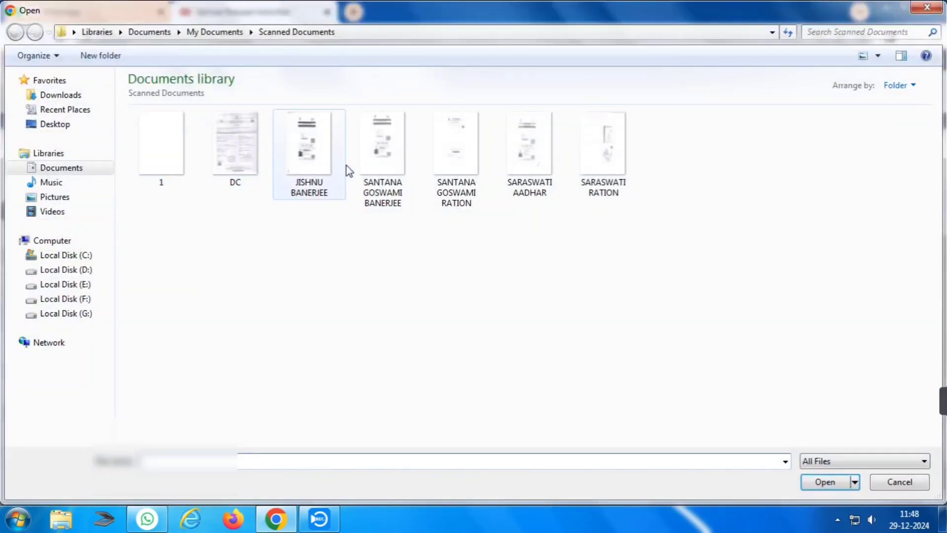
double_click(404, 156)
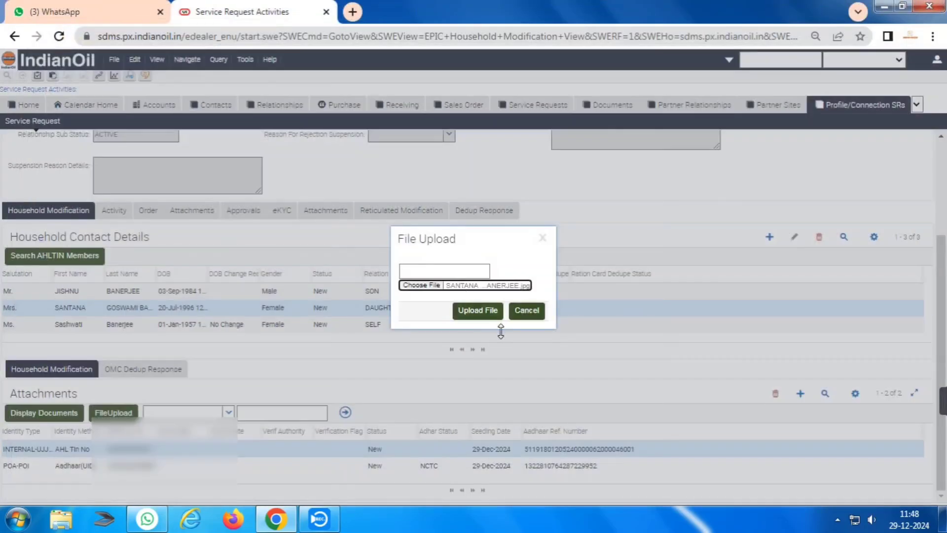
click(476, 311)
click(594, 115)
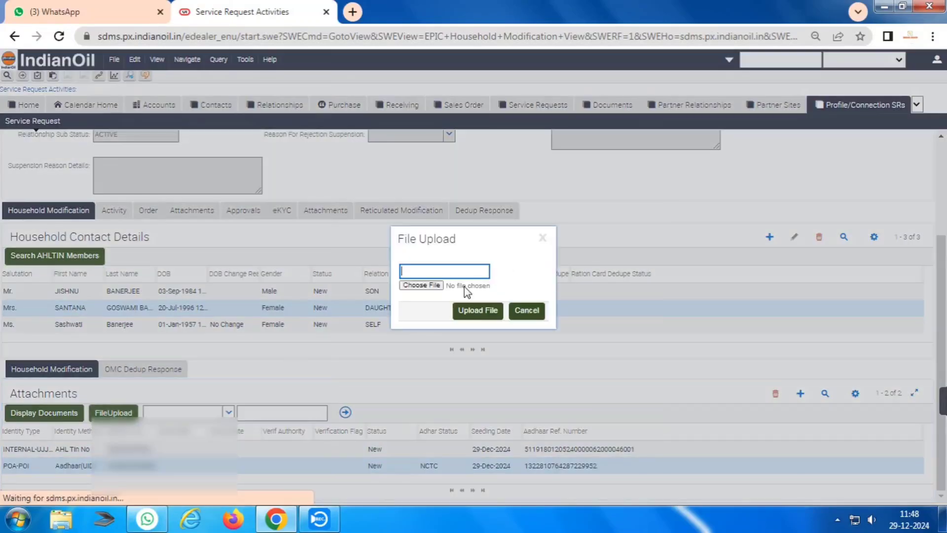
click(422, 285)
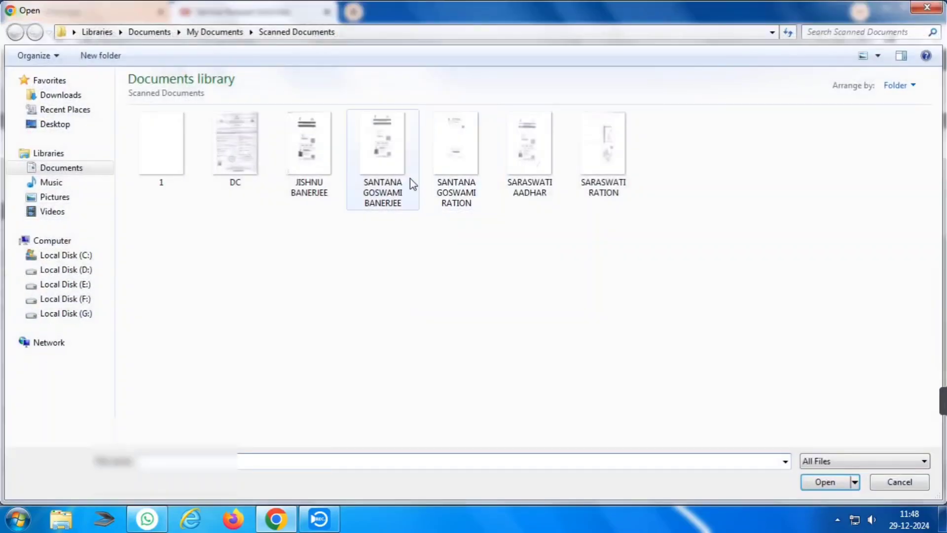
double_click(410, 179)
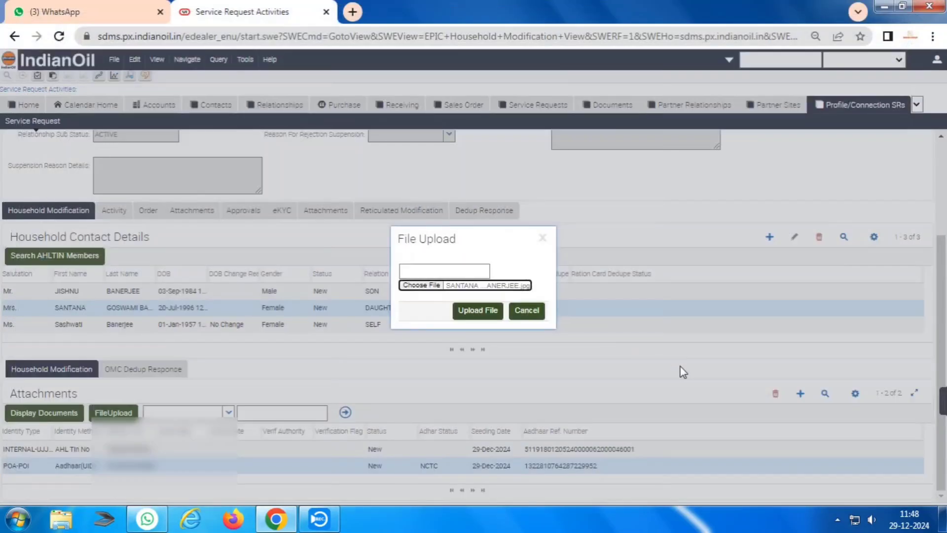
click(472, 310)
click(591, 119)
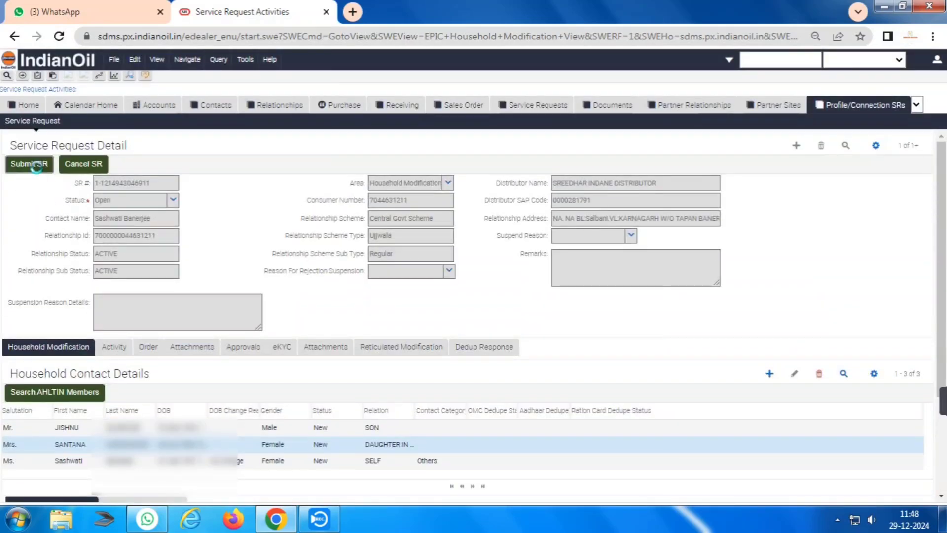
Submit the service request, confirm the Approved remark, and copy the Relationship Id.
click(30, 164)
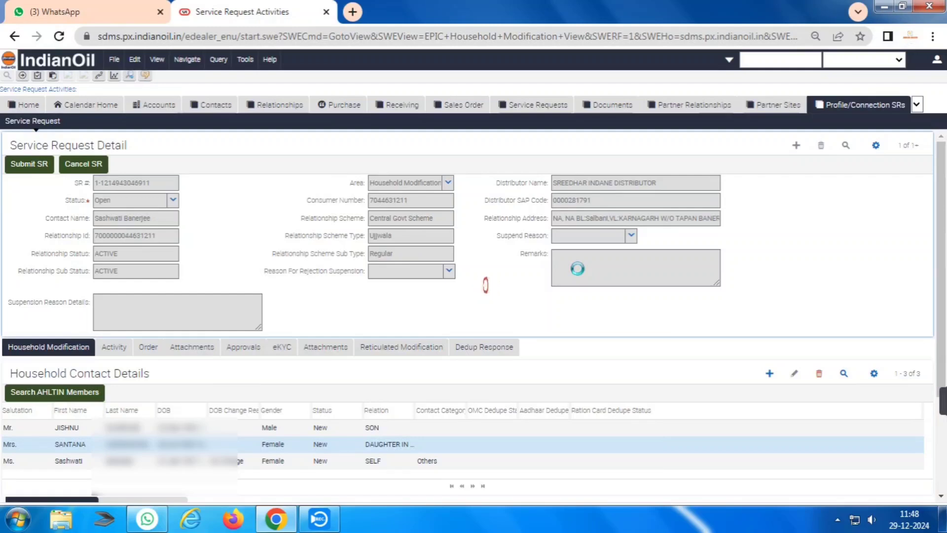
mouse_move(941, 405)
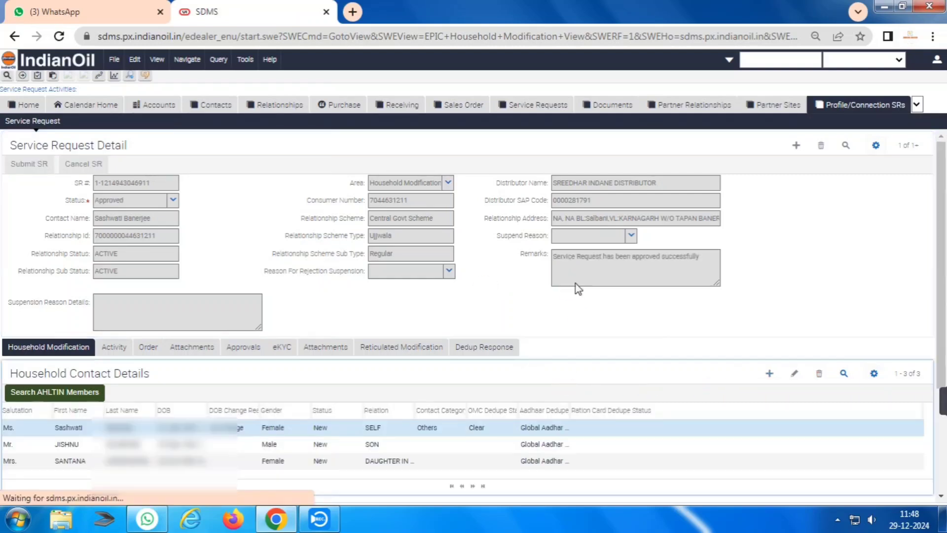
drag(552, 257, 700, 257)
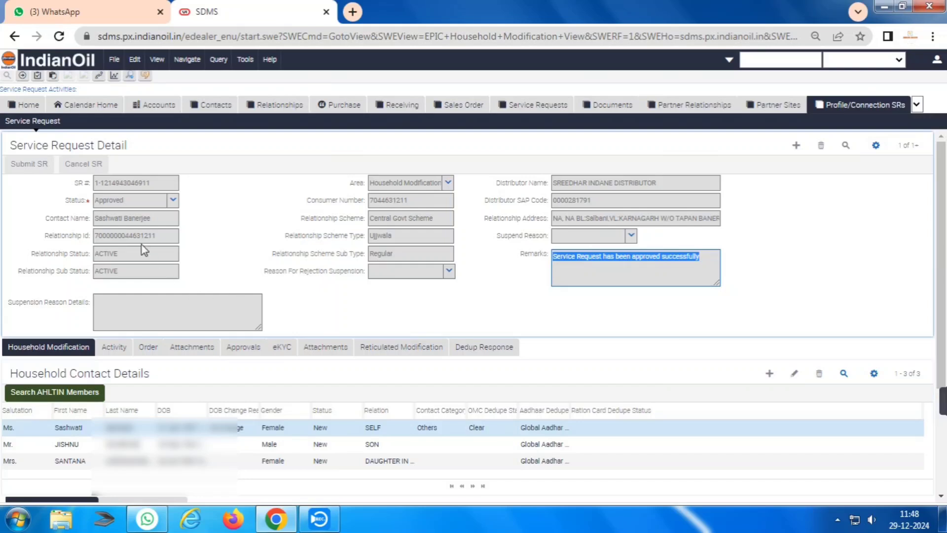
double_click(142, 237)
key(ctrl+c)
click(276, 104)
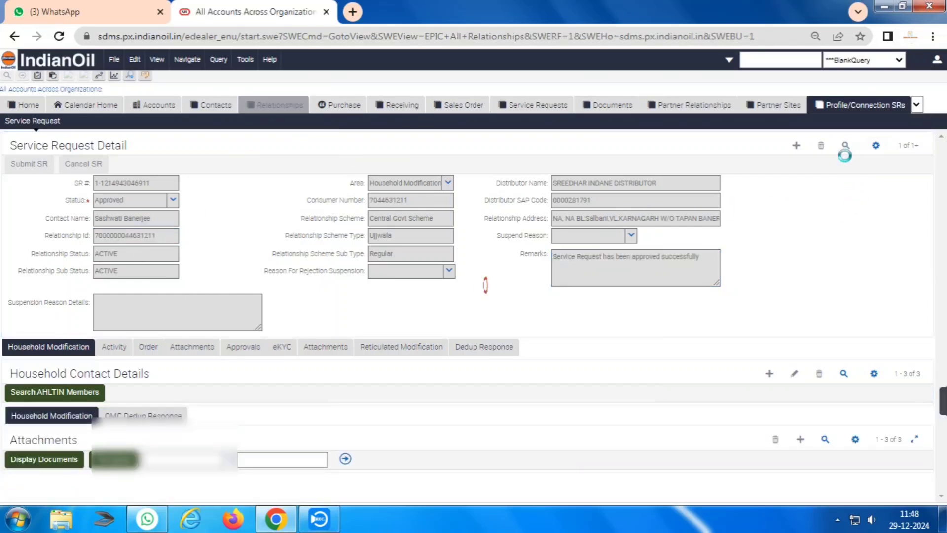
Query relationships by the pasted Relationship Id, open the match, and view its Documents list.
key(alt+q)
key(ctrl+v)
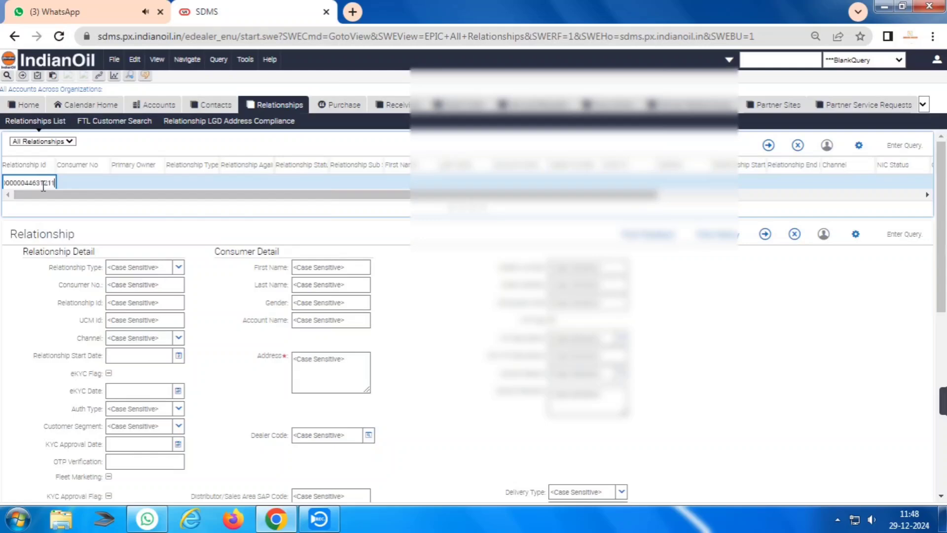
key(Return)
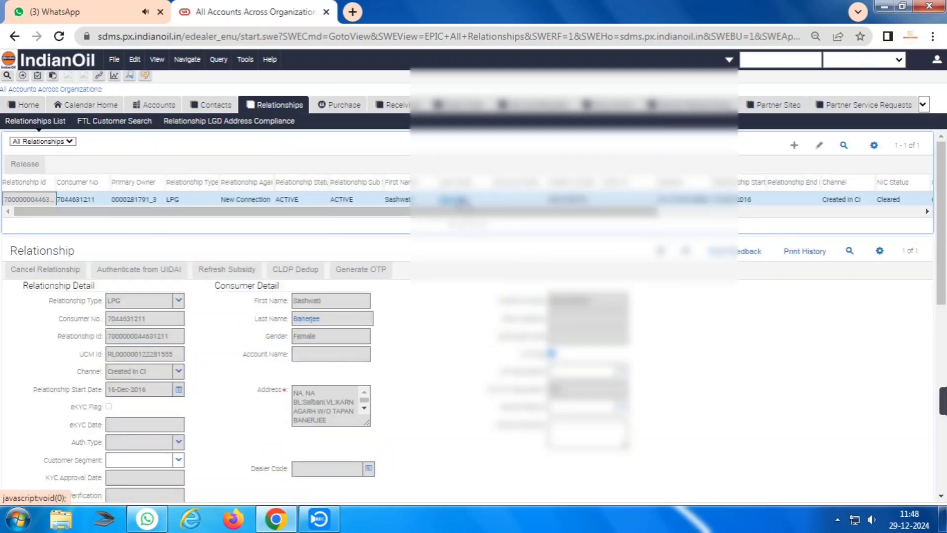
scroll(95, 377, down, 11)
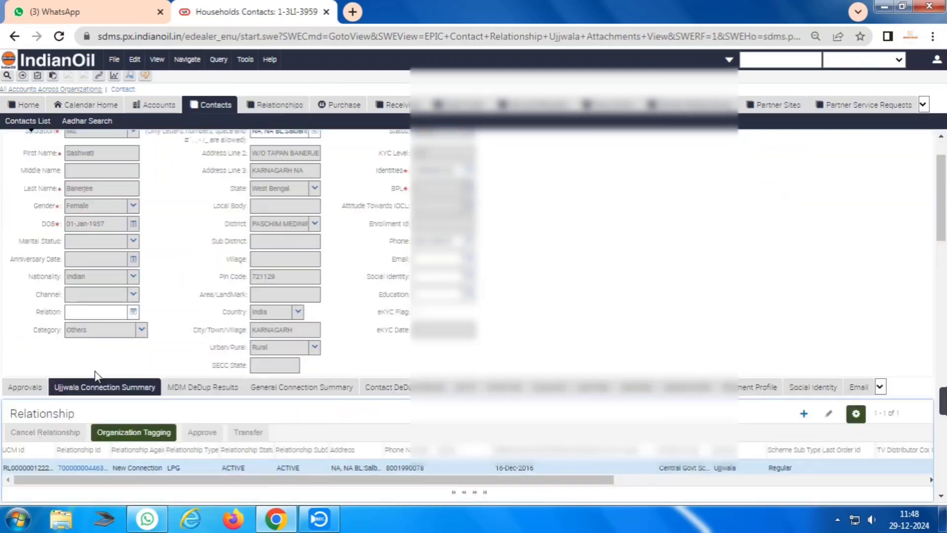
scroll(96, 380, down, 10)
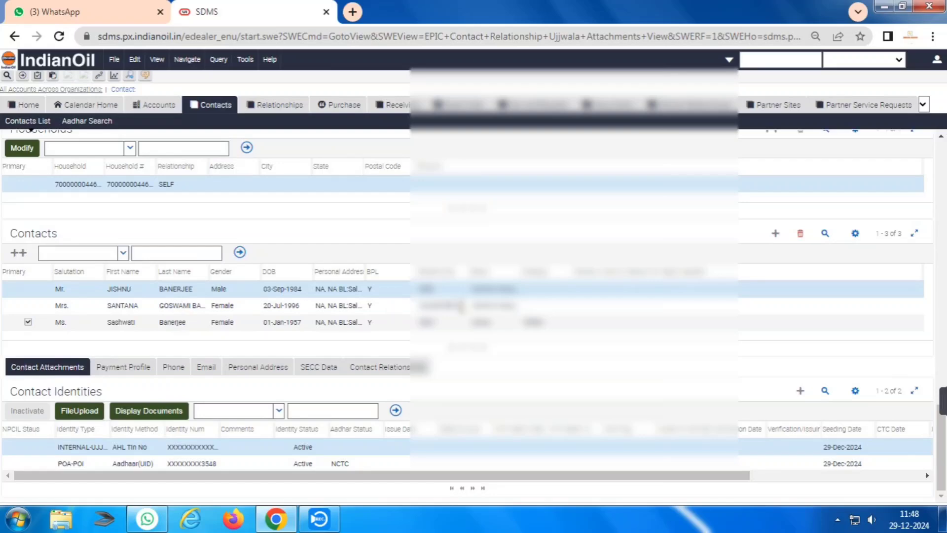
click(330, 371)
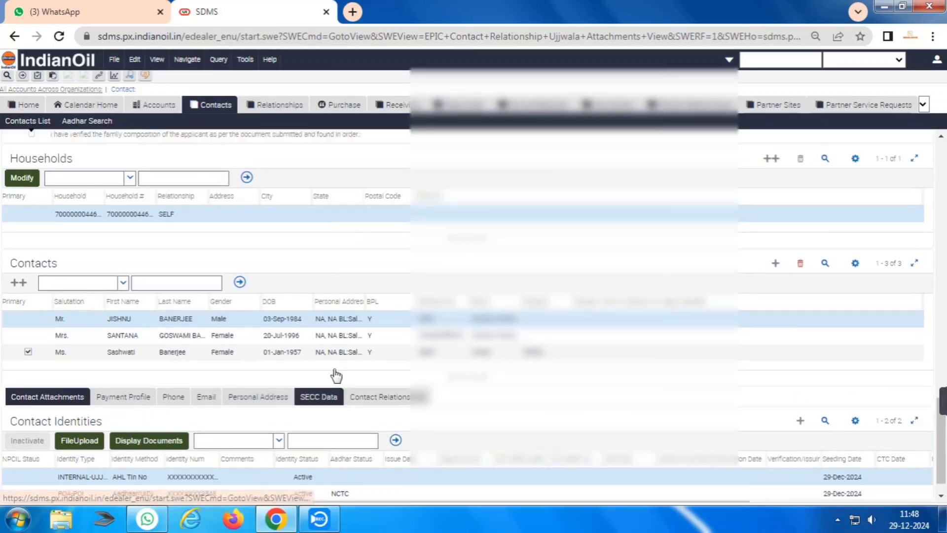
scroll(279, 370, up, 20)
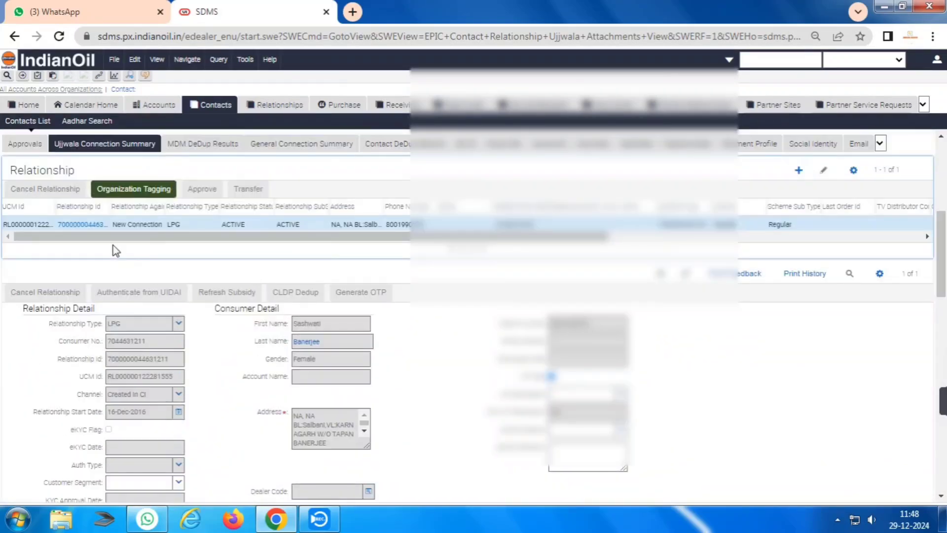
click(94, 224)
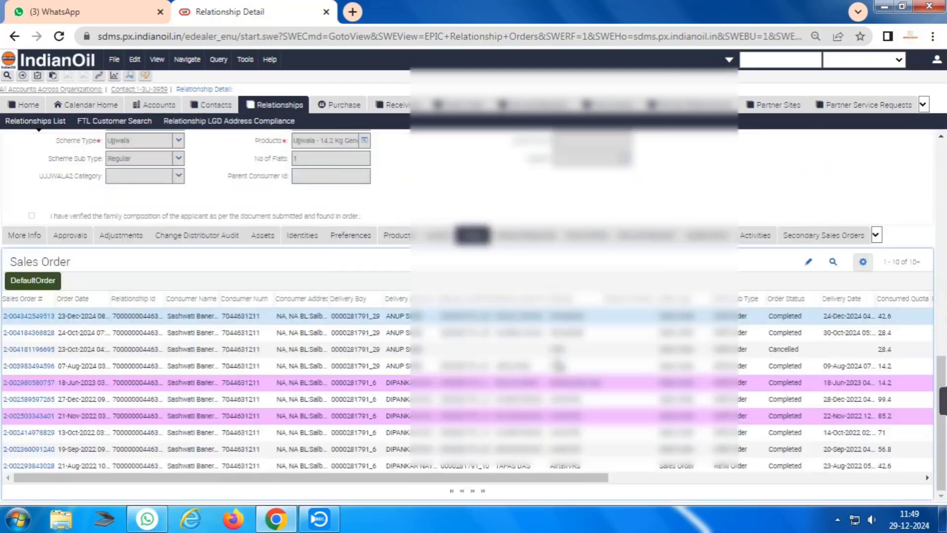
click(587, 238)
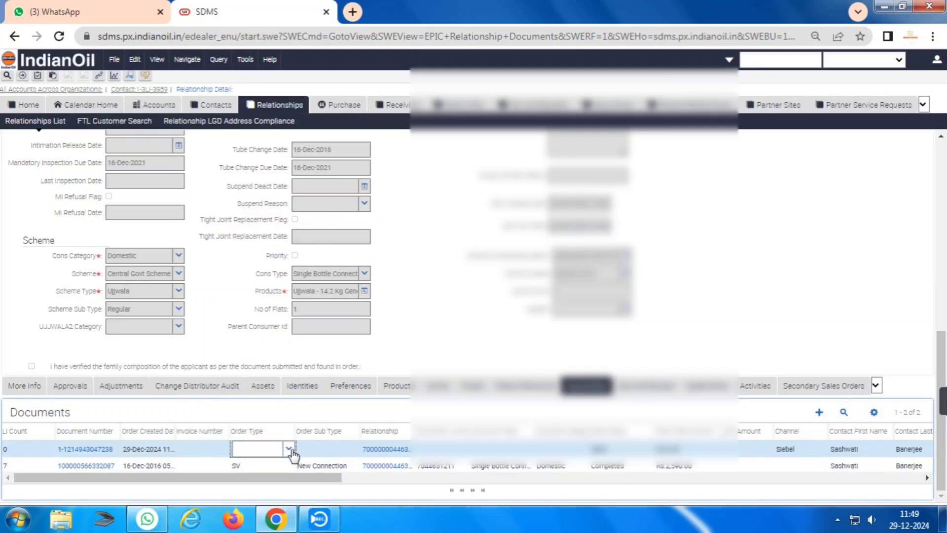
Set the order type to TV and sub type to Name Change-Ujjwala, then open the document.
click(289, 448)
click(258, 419)
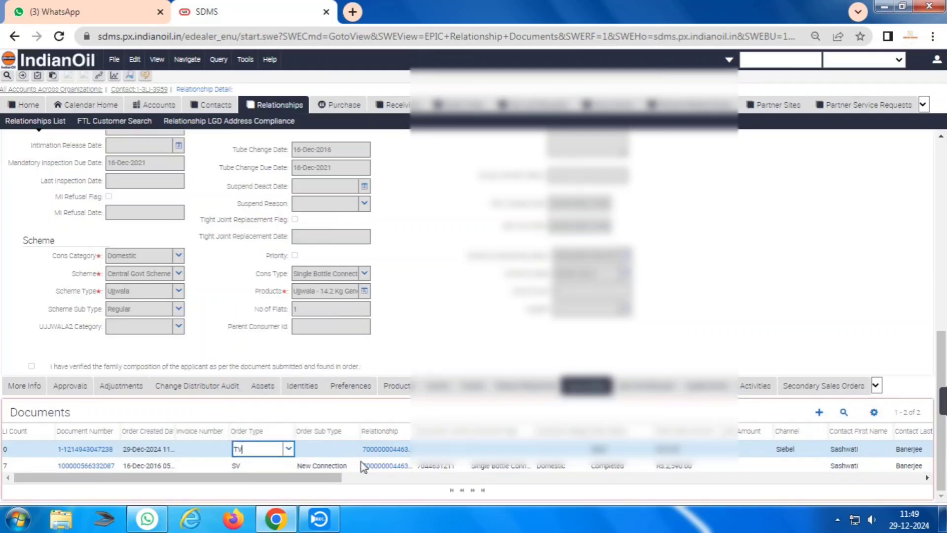
click(326, 449)
click(354, 449)
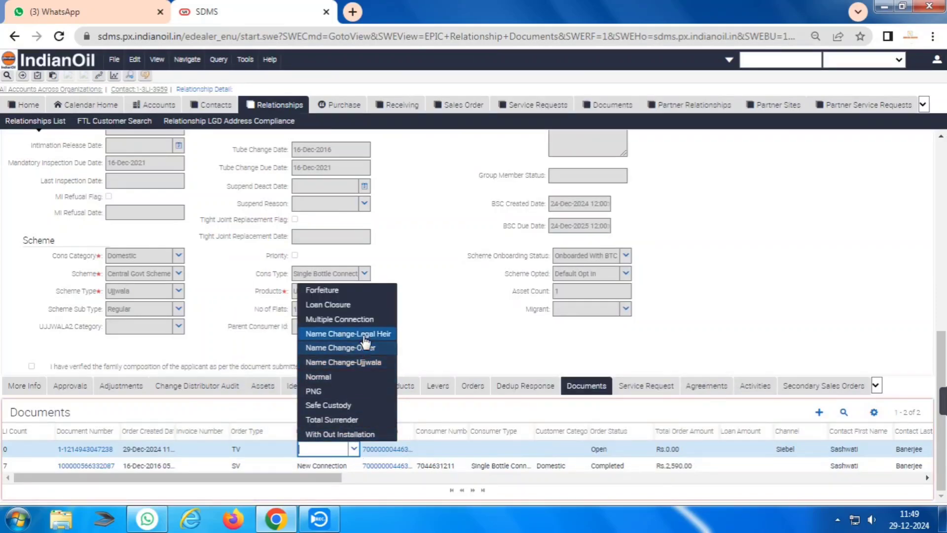
click(353, 363)
click(65, 448)
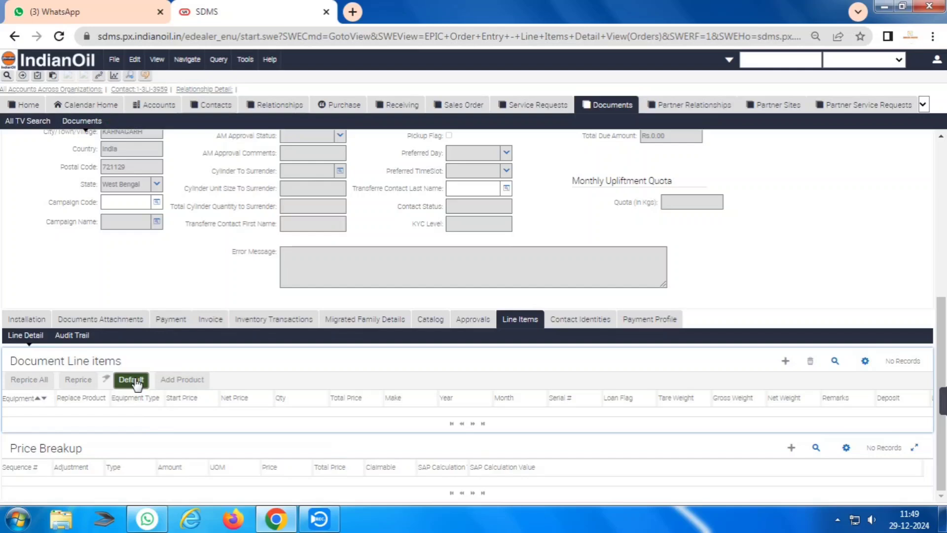
Fill in the default line items and give the regulator line year 2019, month 9.
click(133, 378)
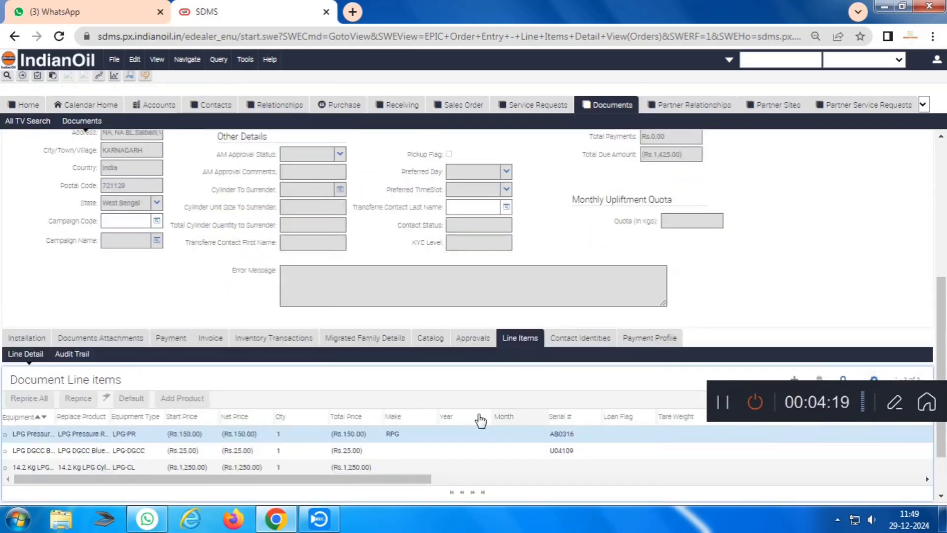
click(455, 433)
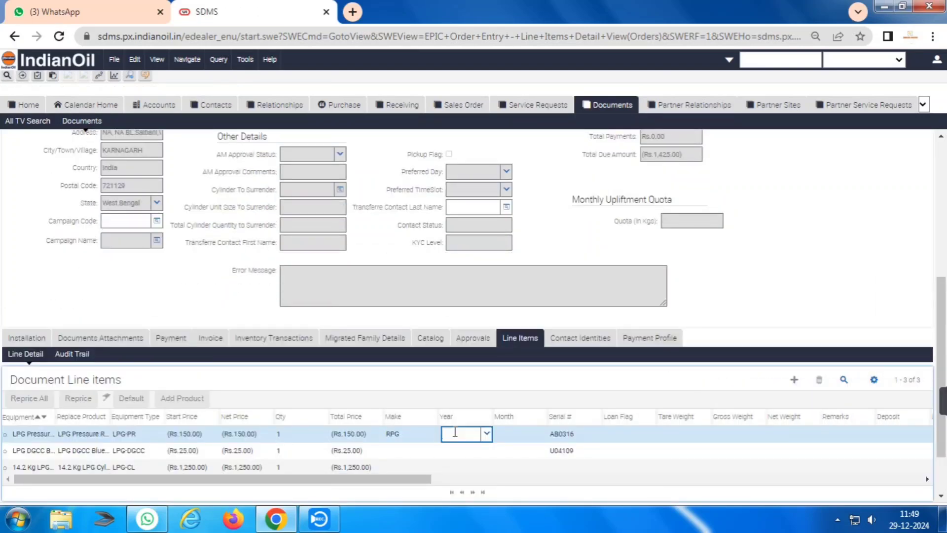
text(2019)
key(Tab)
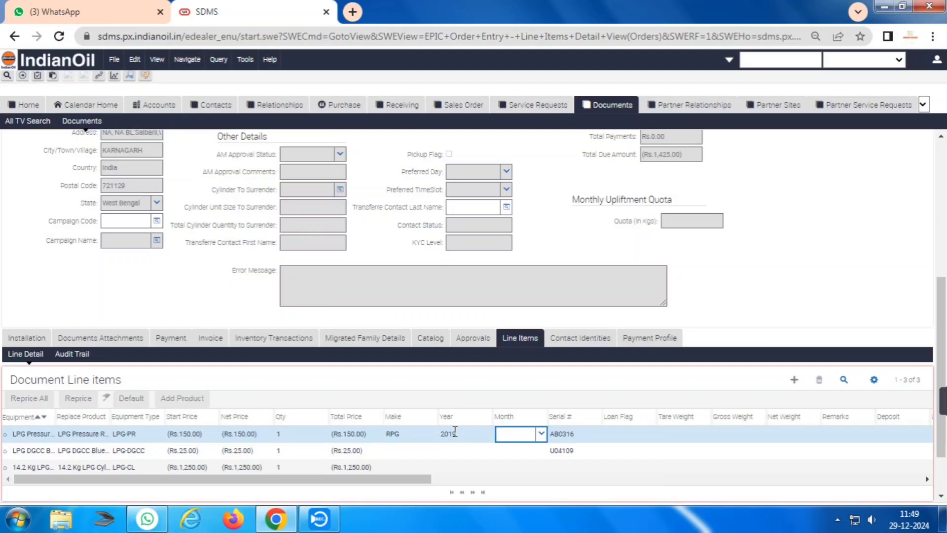
text(9)
key(Tab)
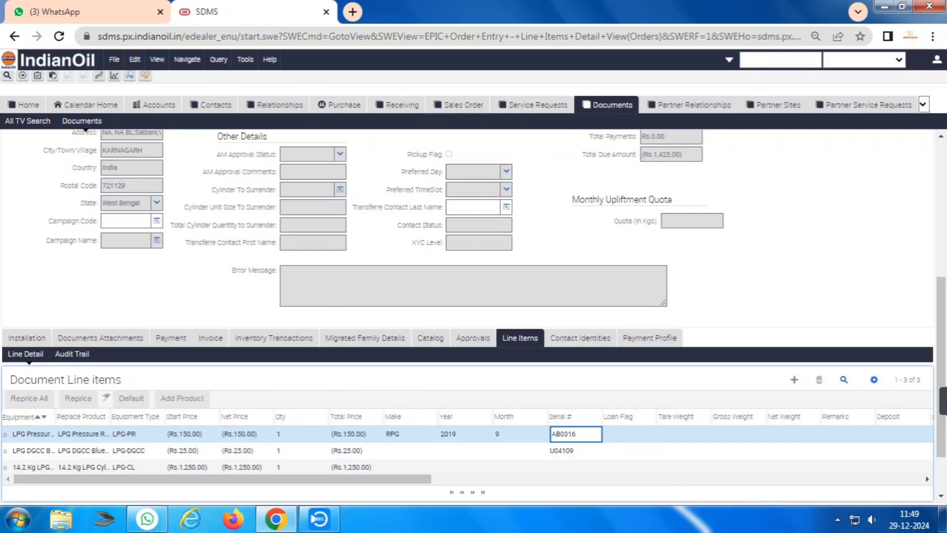
mouse_move(939, 416)
click(723, 402)
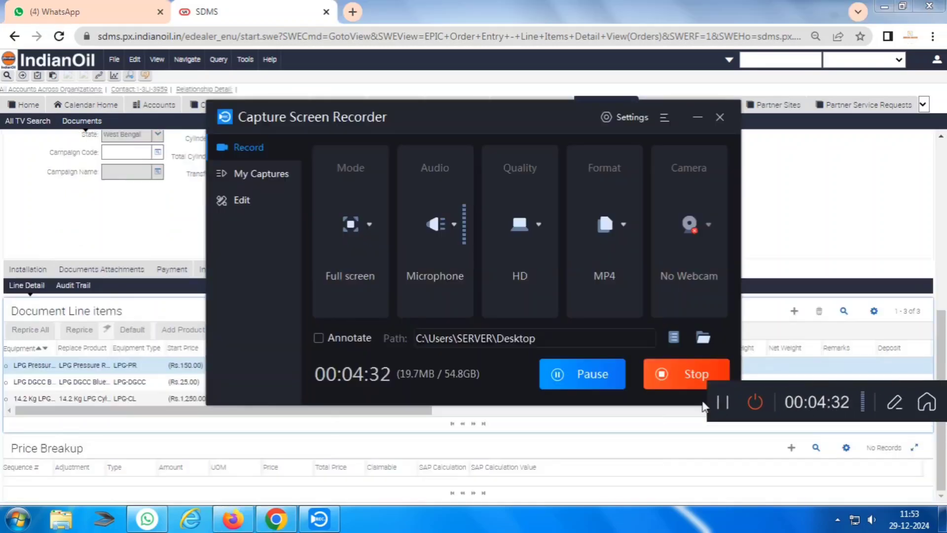
click(553, 410)
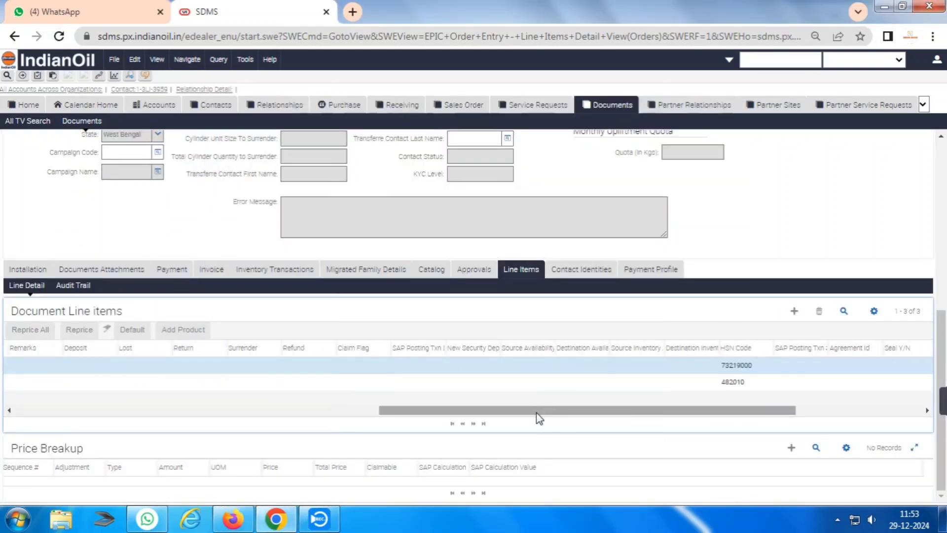
drag(537, 413, 196, 402)
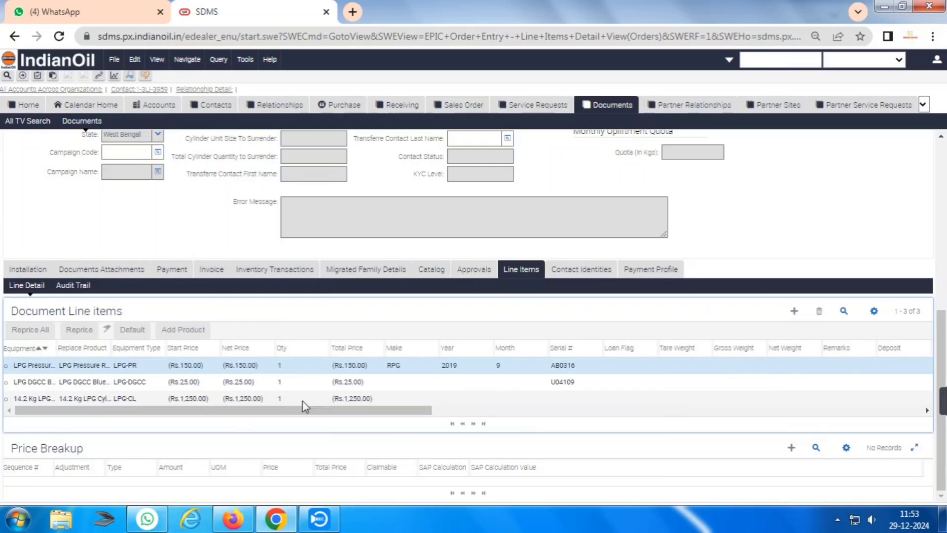
Pick the daughter-in-law from the household contacts as transferee contact, status Active in Household.
scroll(438, 359, up, 3)
click(498, 276)
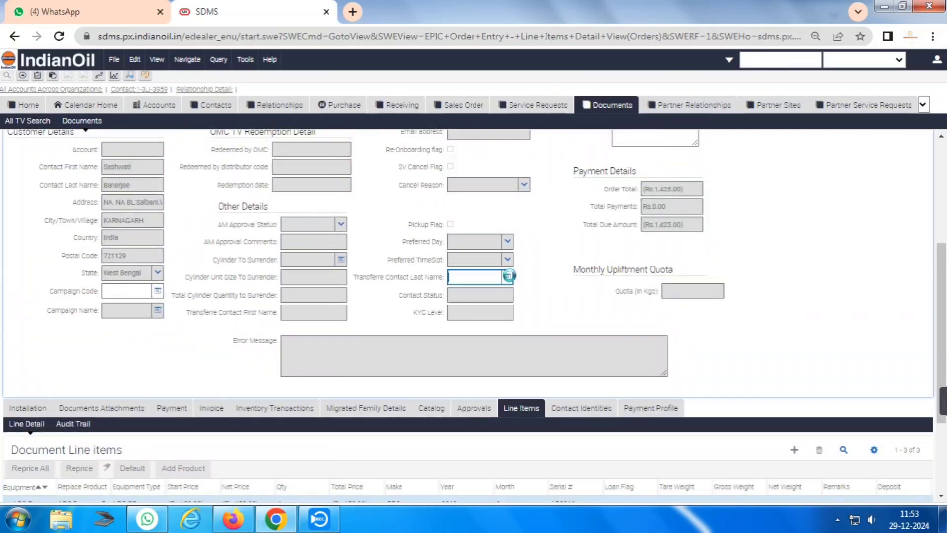
click(509, 276)
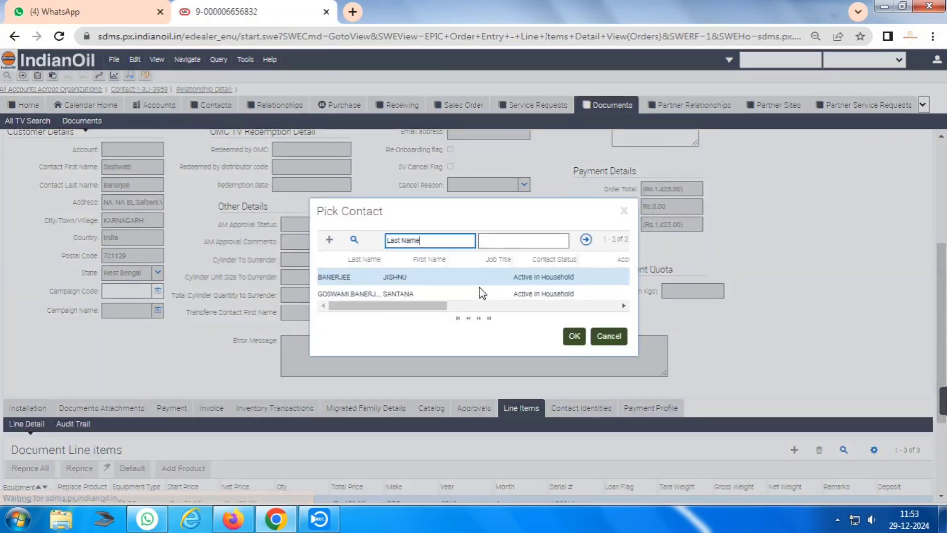
click(352, 293)
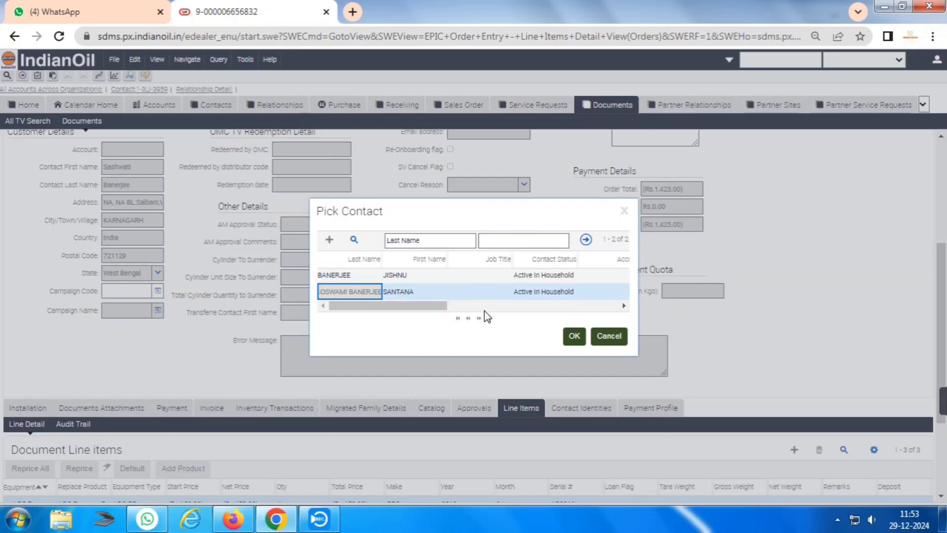
click(574, 335)
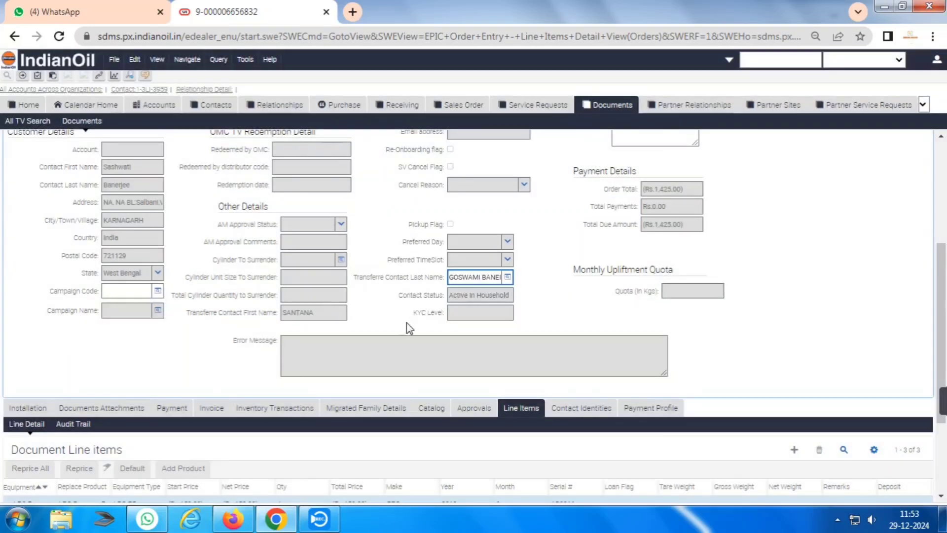
scroll(390, 360, down, 3)
scroll(469, 363, up, 6)
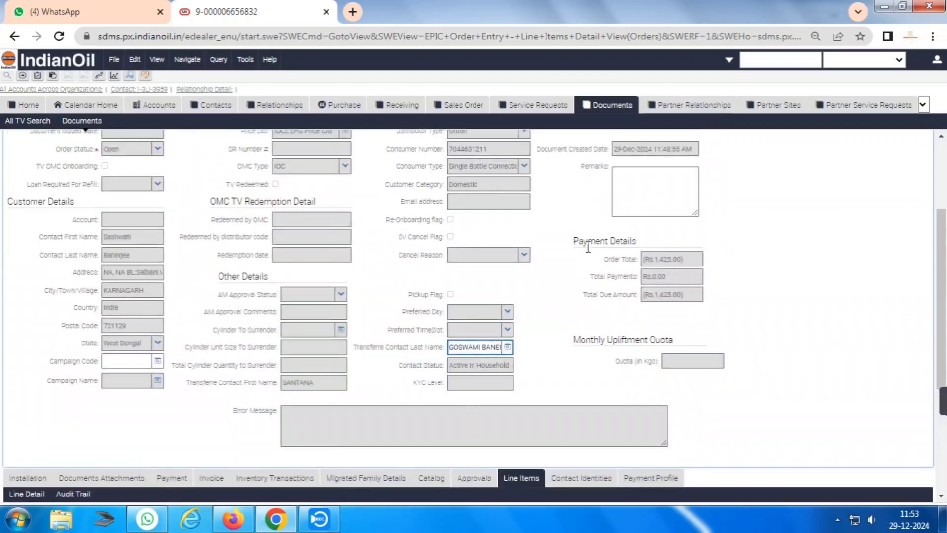
click(644, 254)
text(N)
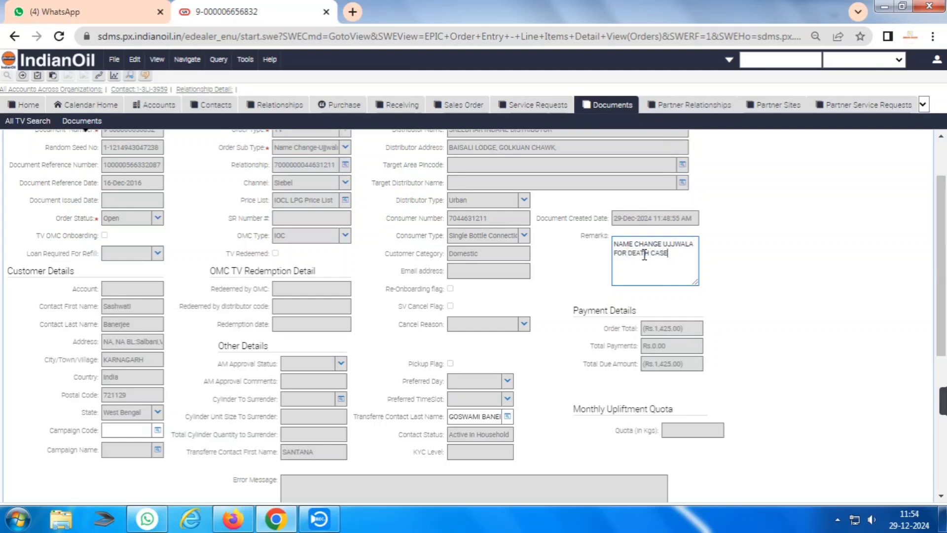
scroll(493, 222, down, 5)
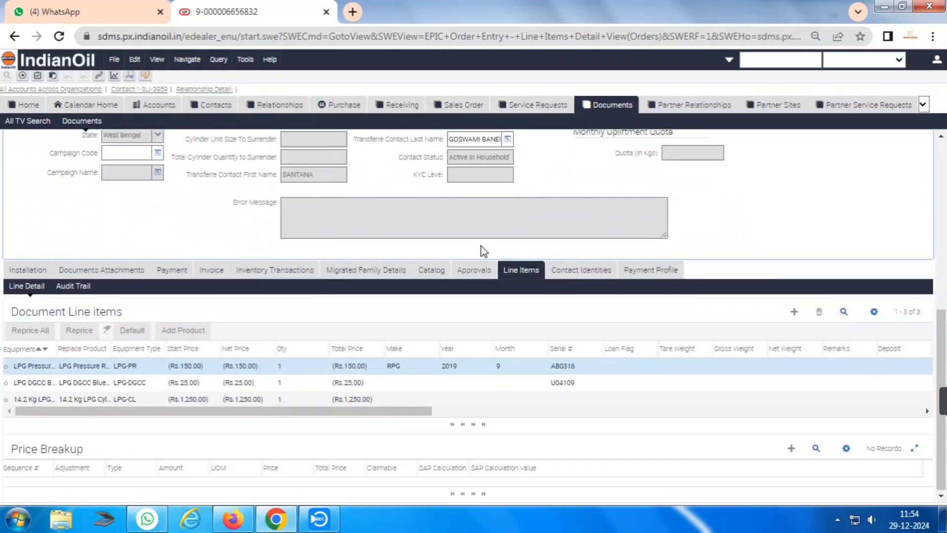
scroll(380, 266, up, 5)
scroll(318, 249, up, 1)
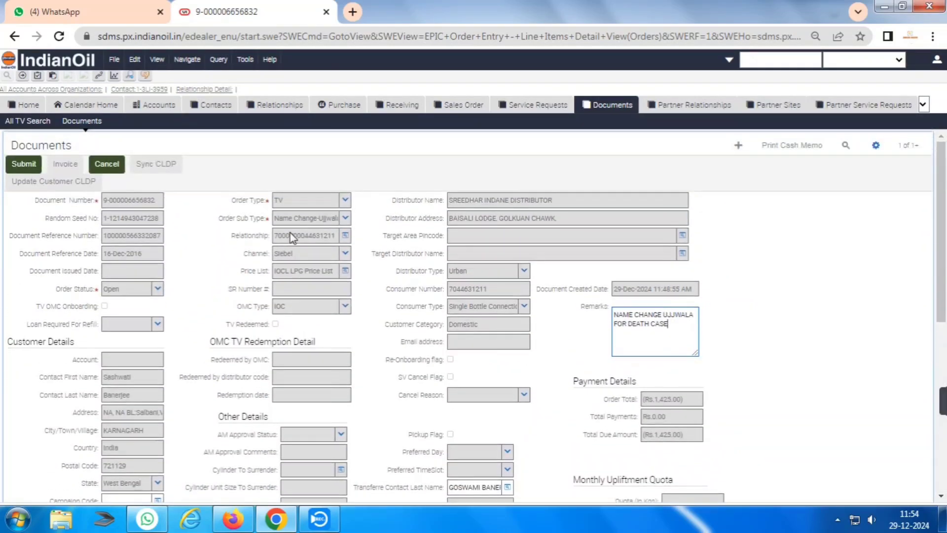
click(23, 163)
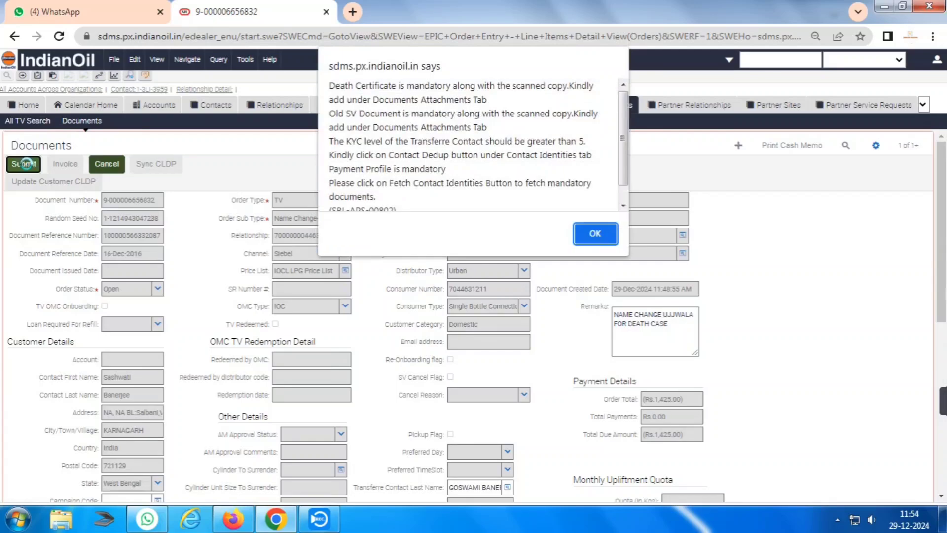
click(592, 230)
scroll(557, 249, down, 7)
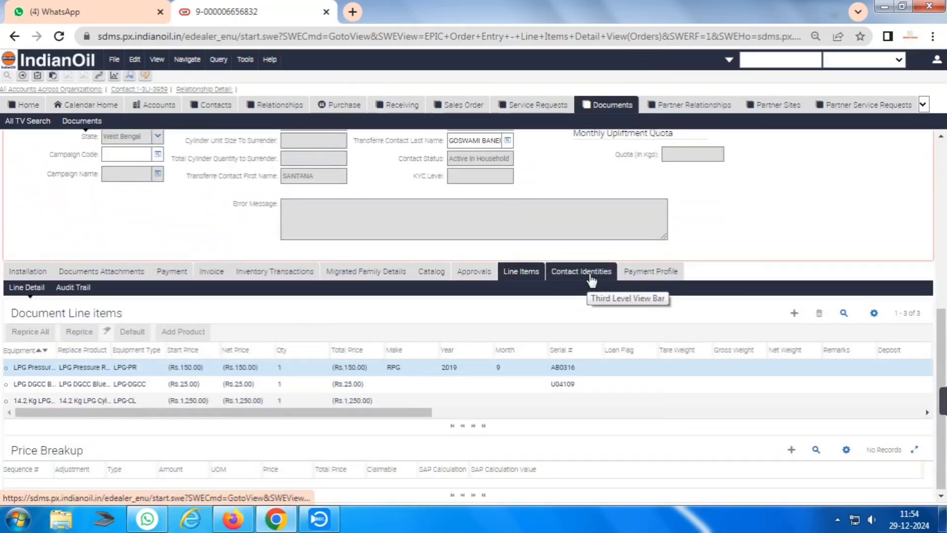
Fetch the contact identities and set the Ration Card issue date to 14-Dec-2022.
click(594, 272)
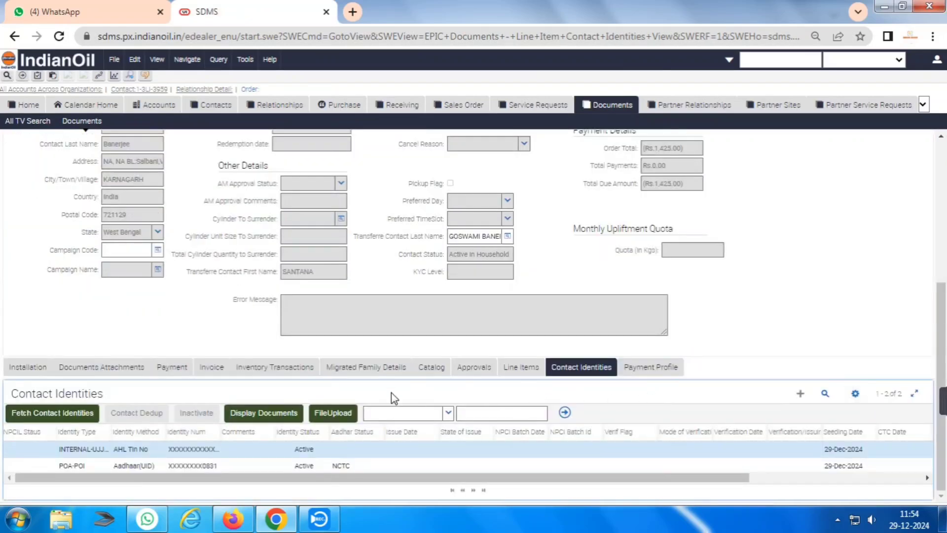
click(51, 412)
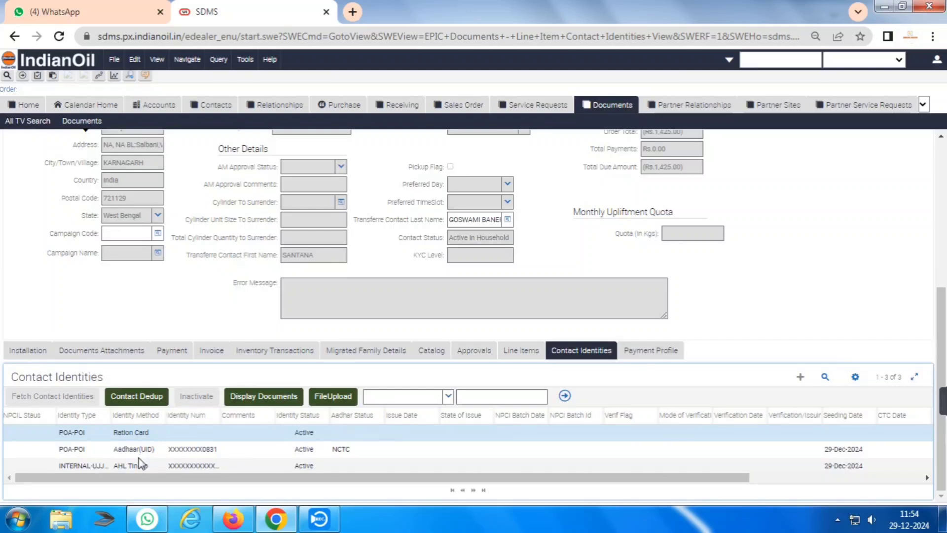
click(194, 432)
click(362, 433)
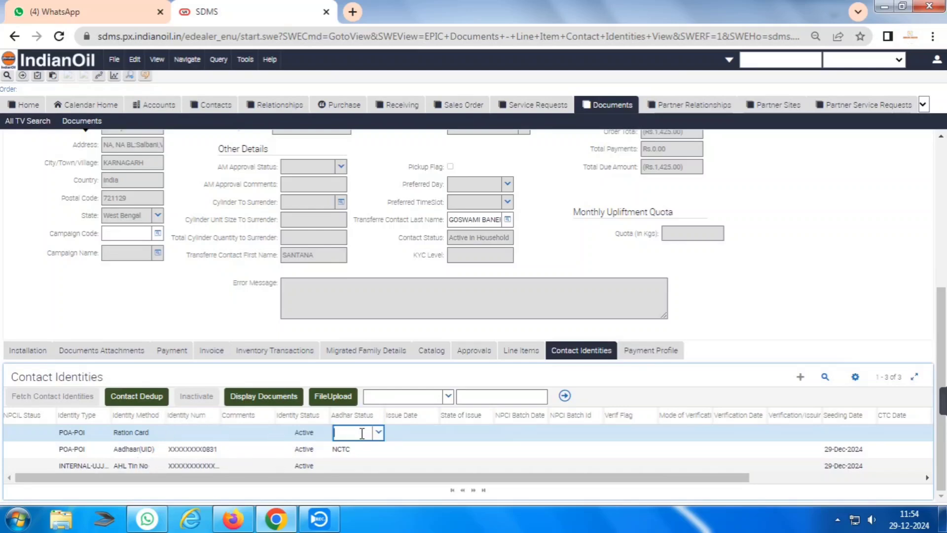
click(417, 432)
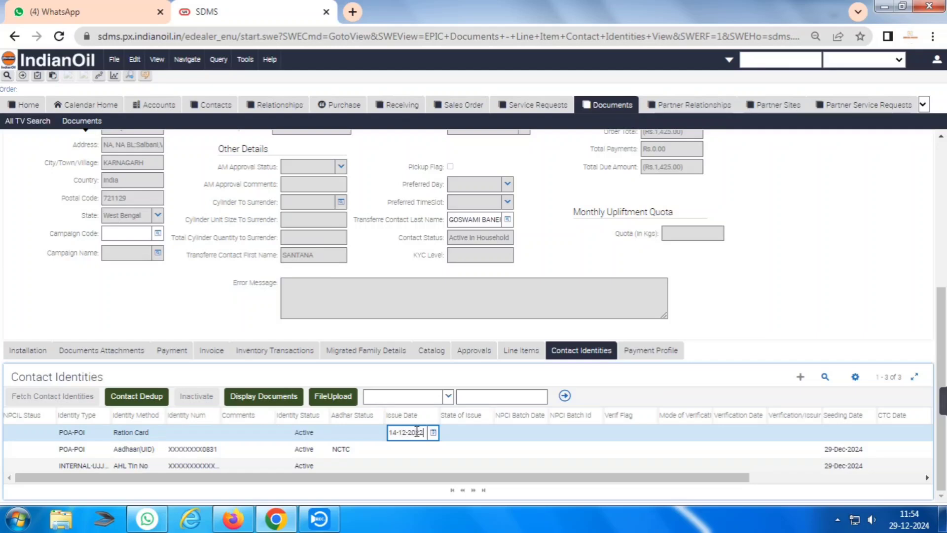
key(Tab)
Give the Ration Card issuing state West Bengal, verification flag Y and issuer WBPDS.
click(487, 433)
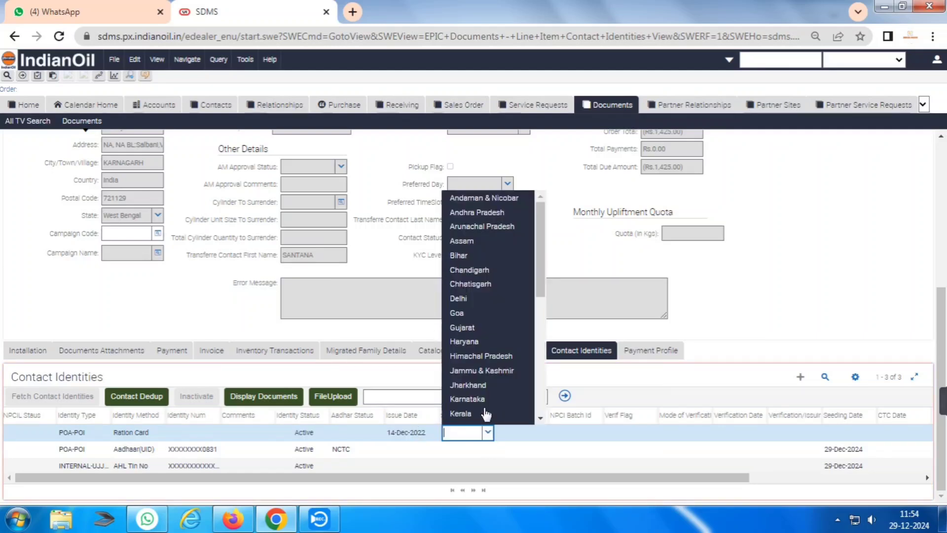
scroll(481, 409, down, 5)
click(473, 418)
key(Tab)
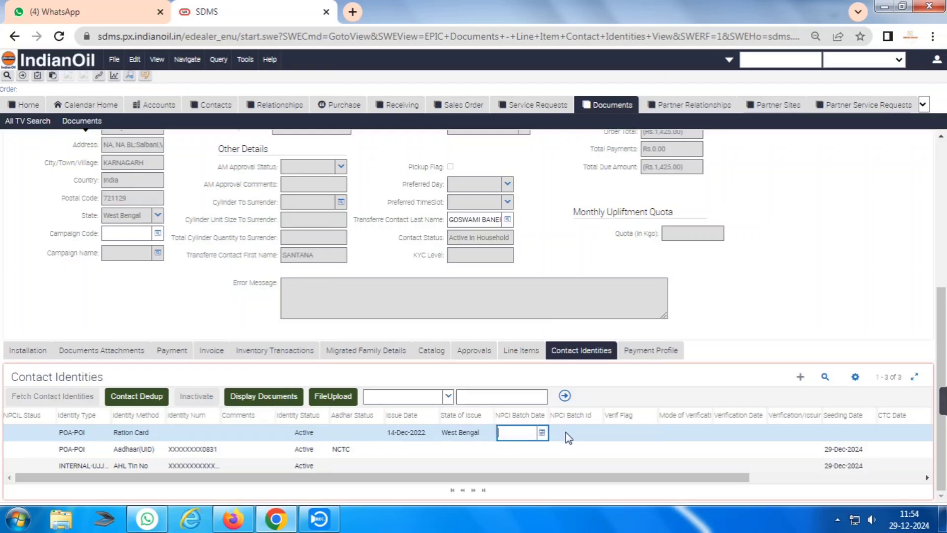
key(Tab)
click(624, 433)
text(Y)
key(Tab)
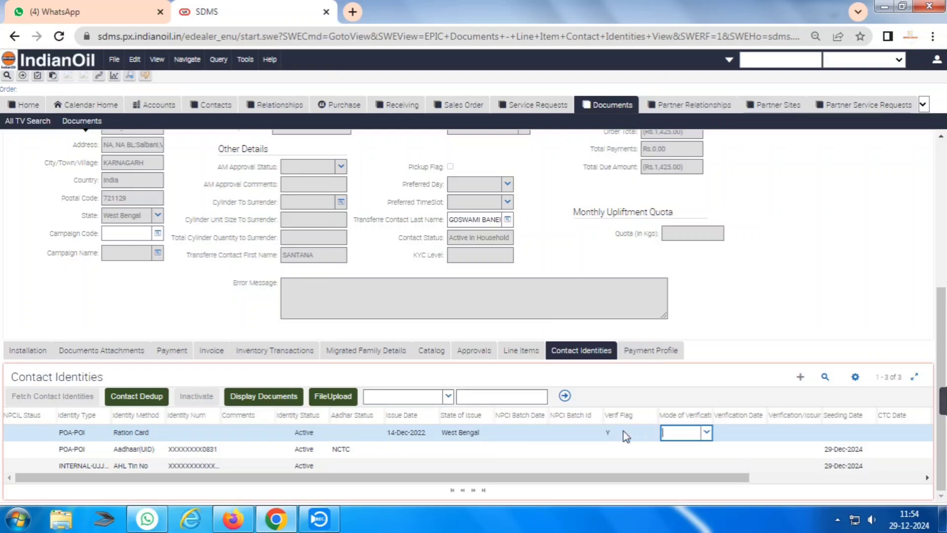
key(Tab)
key(Tab)
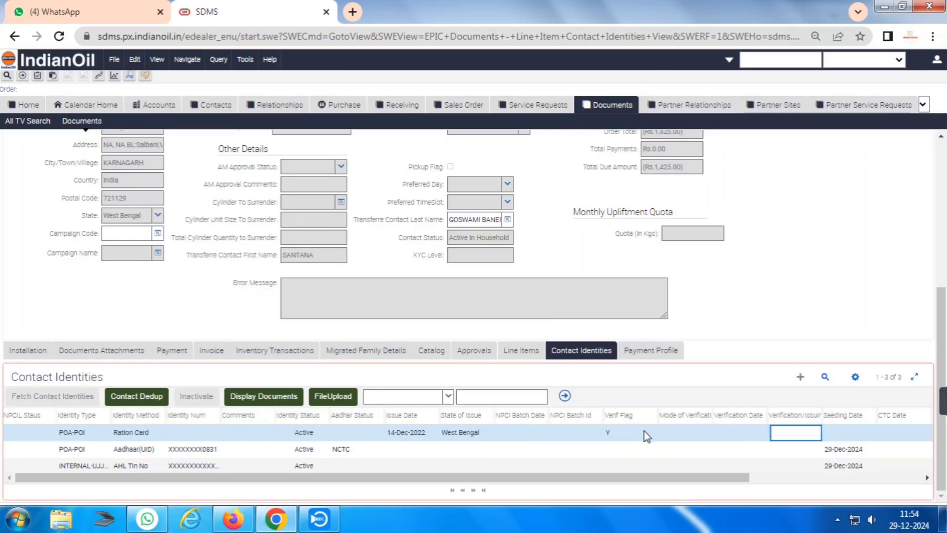
text(WBPDS)
Enter the Ration Card identity number and save the identity record.
click(193, 432)
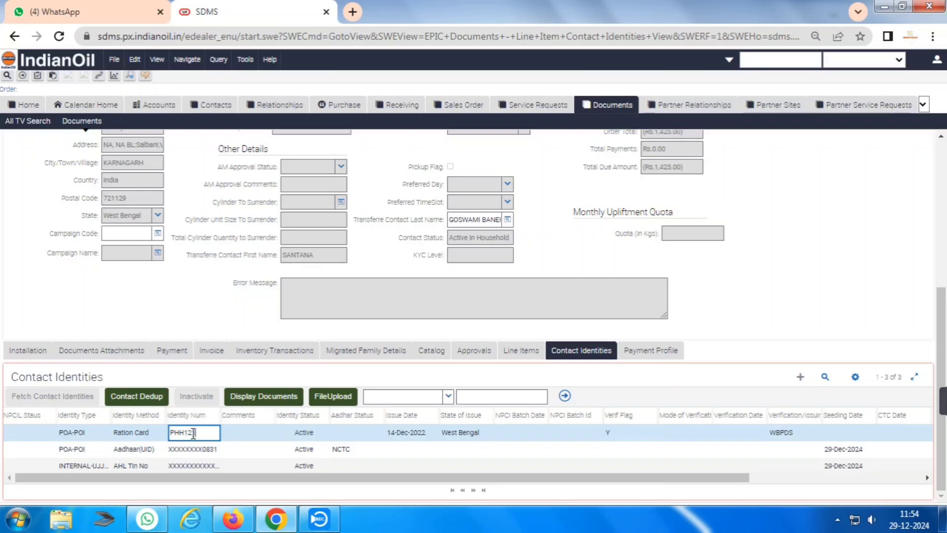
key(Tab)
key(Tab)
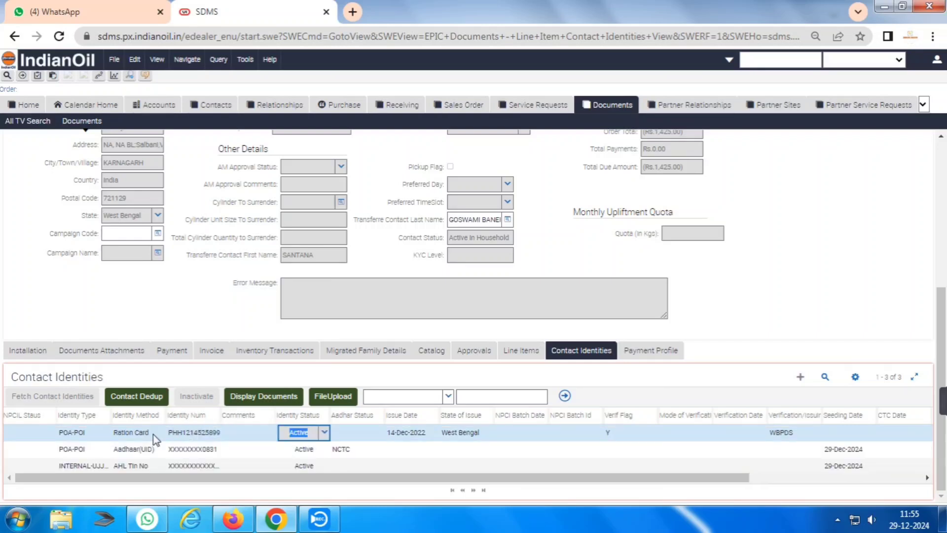
key(ctrl+s)
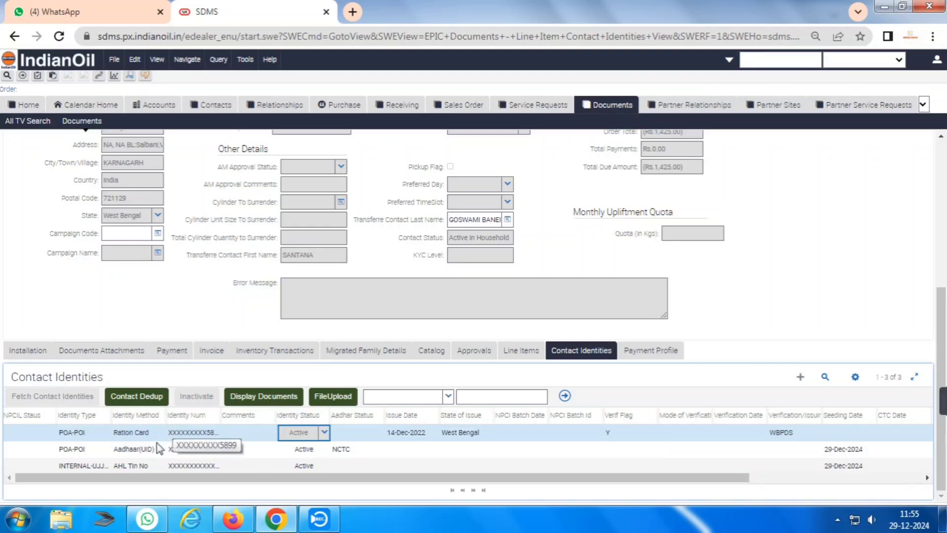
click(333, 396)
Upload the scanned ration card image to the Ration Card identity and acknowledge the notice.
click(435, 288)
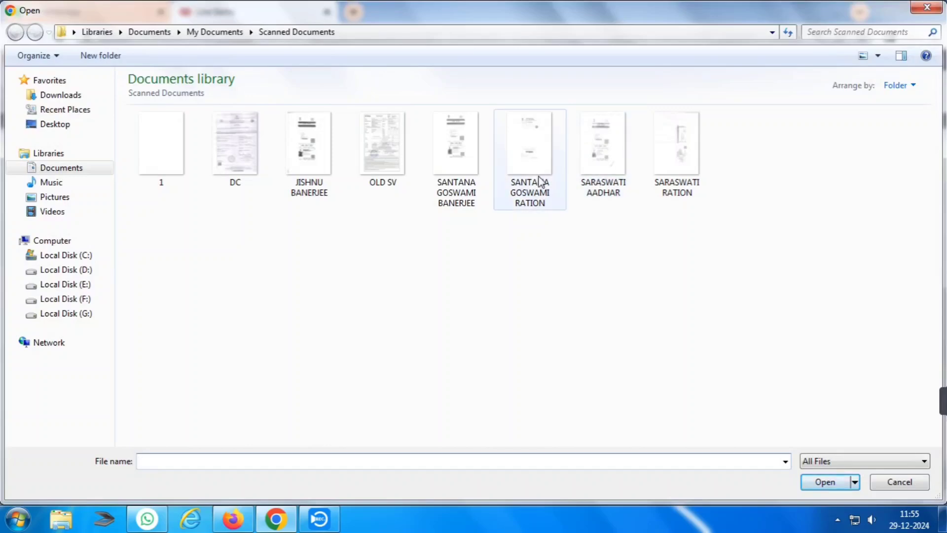
double_click(508, 155)
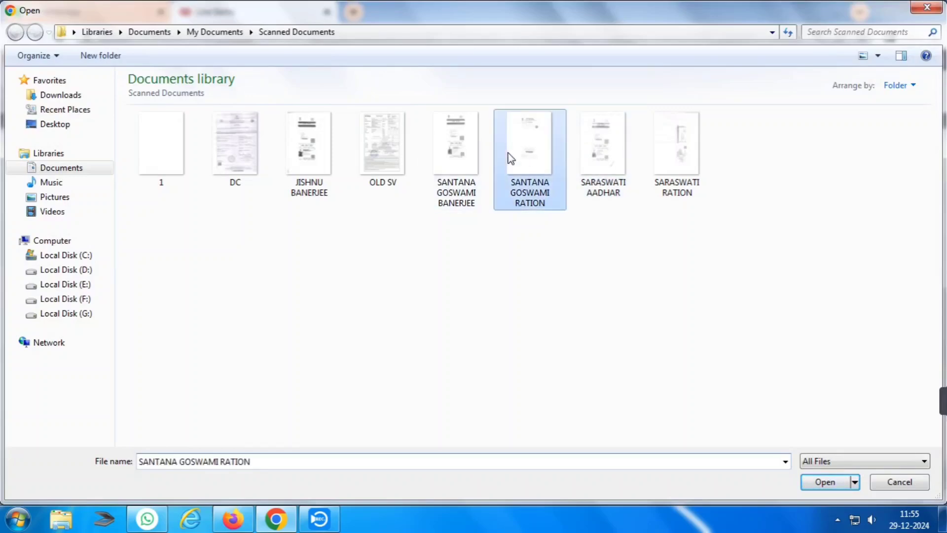
click(488, 311)
click(599, 118)
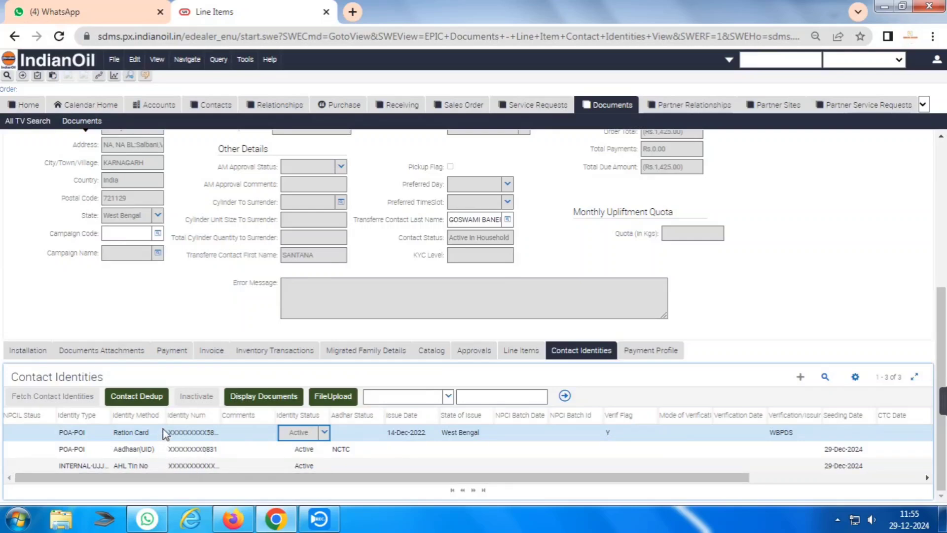
click(669, 350)
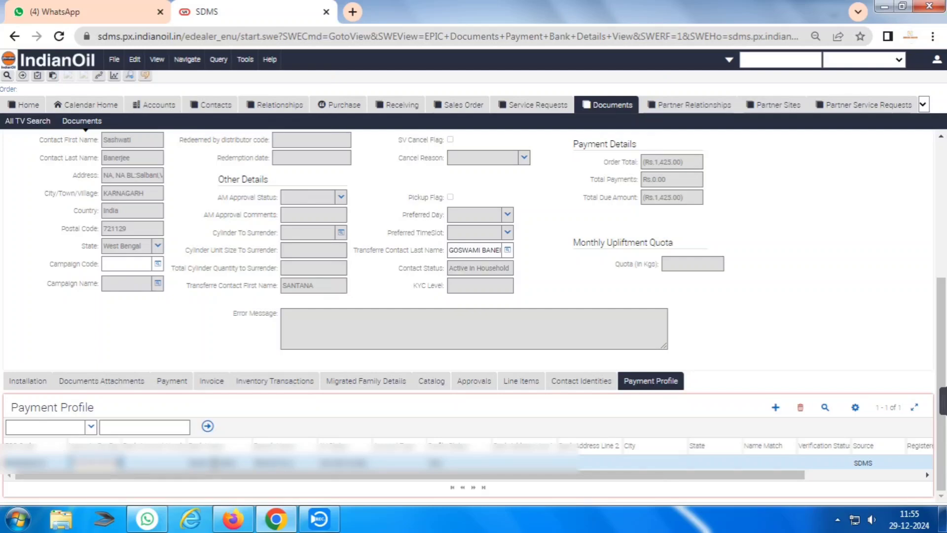
Set the payment profile account type to Savings and save it.
key(Tab)
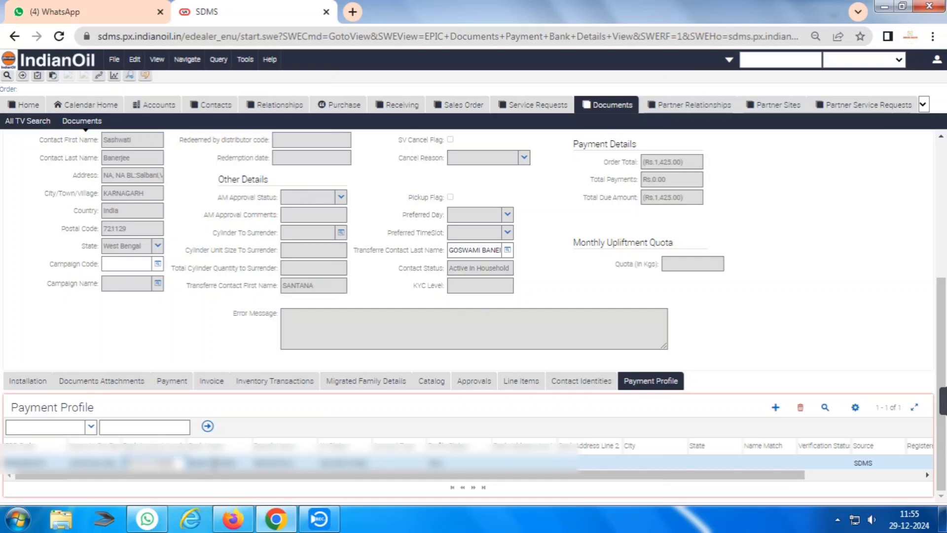
key(Tab)
key(Tab)
key(Tab)
key(Down)
key(Down)
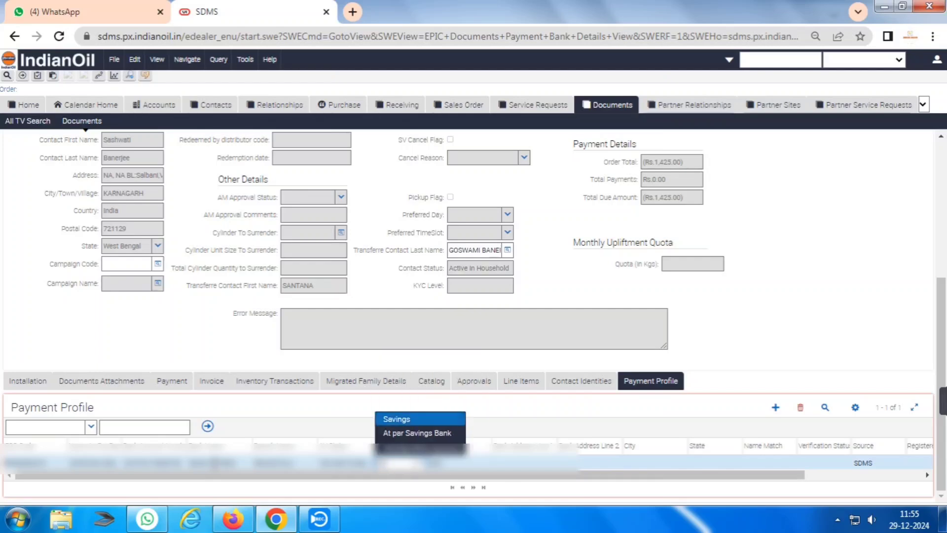
key(Tab)
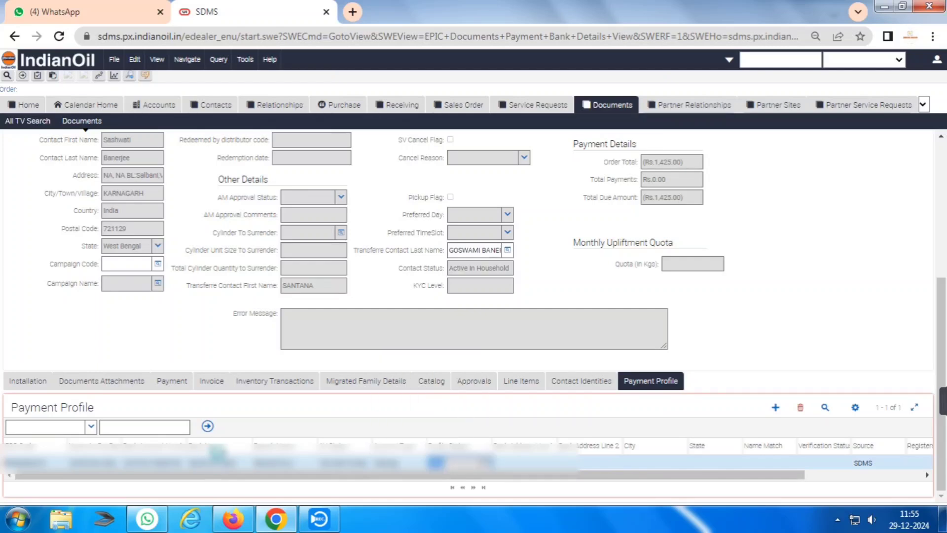
key(ctrl+s)
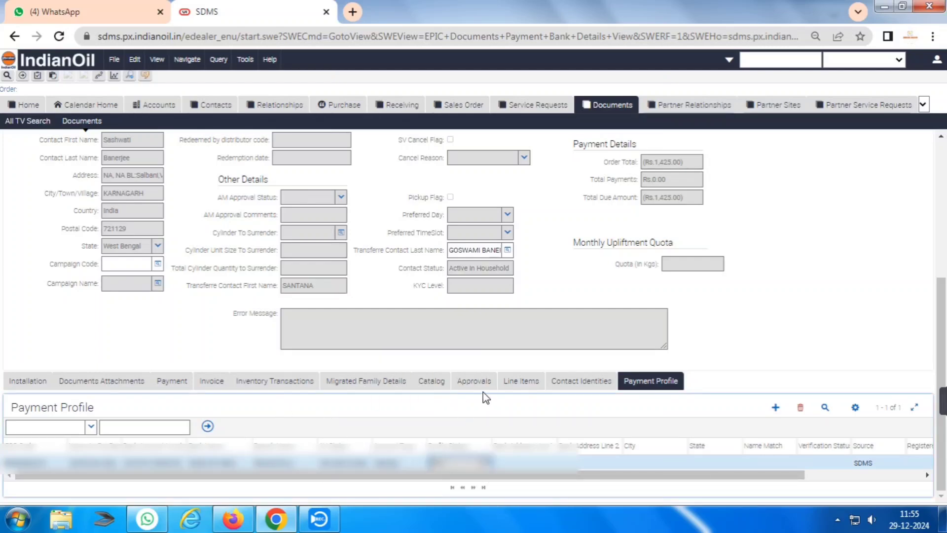
Run Contact Dedup so the contact becomes Active with KYC level 6.2.
click(582, 380)
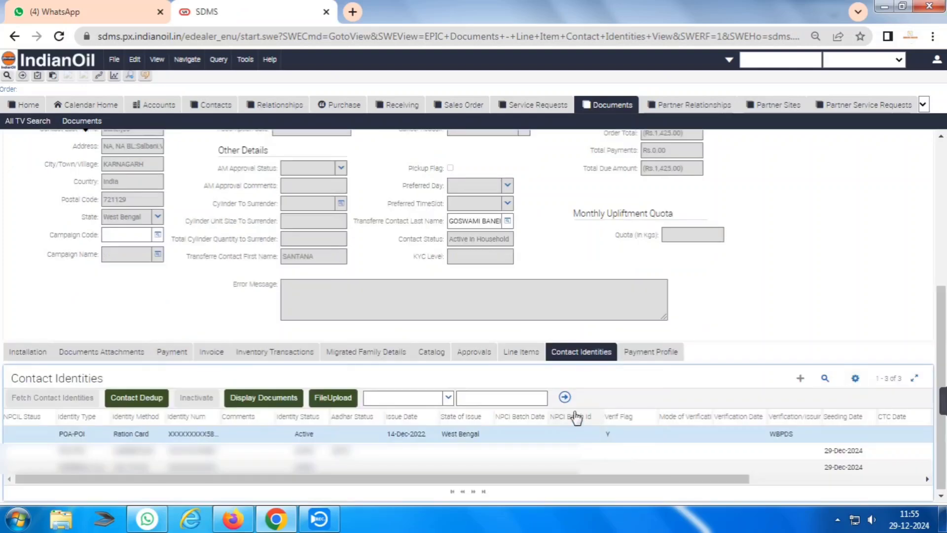
click(143, 397)
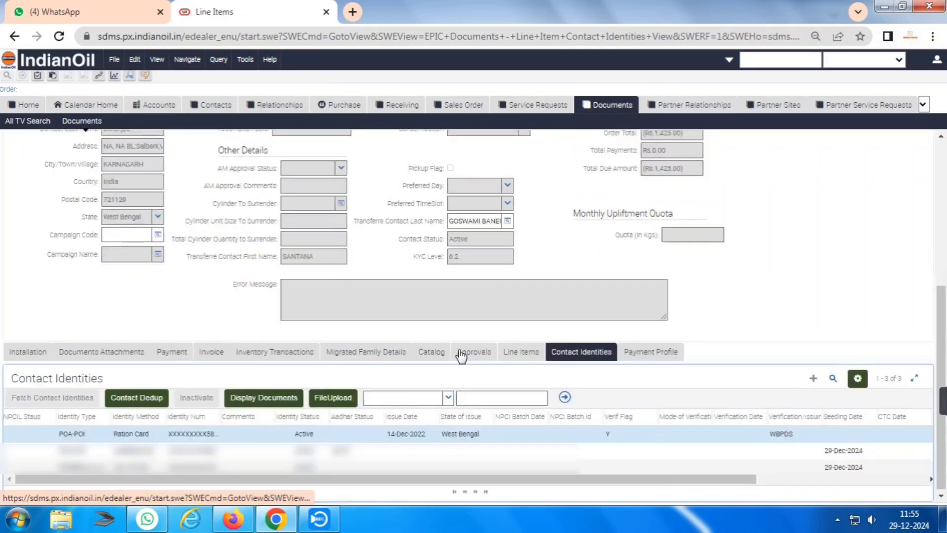
drag(453, 256, 467, 257)
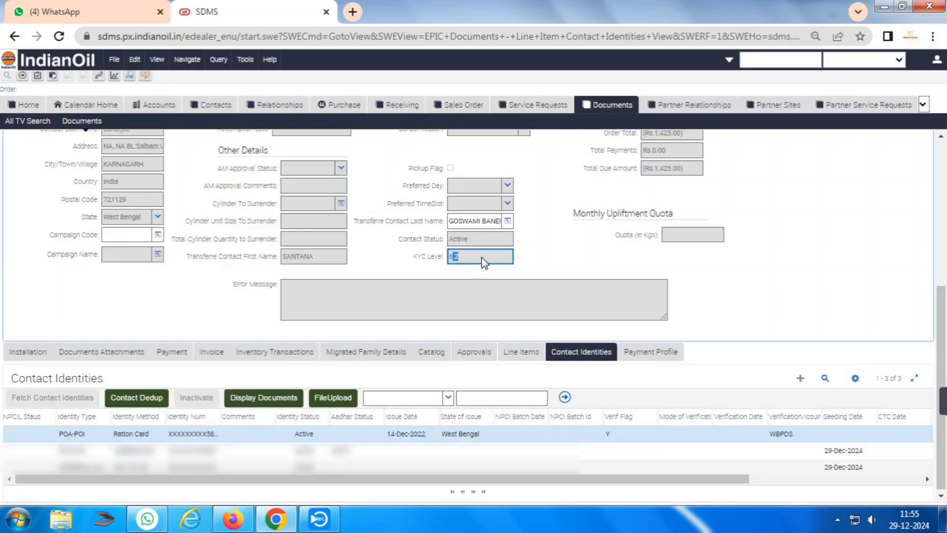
click(482, 257)
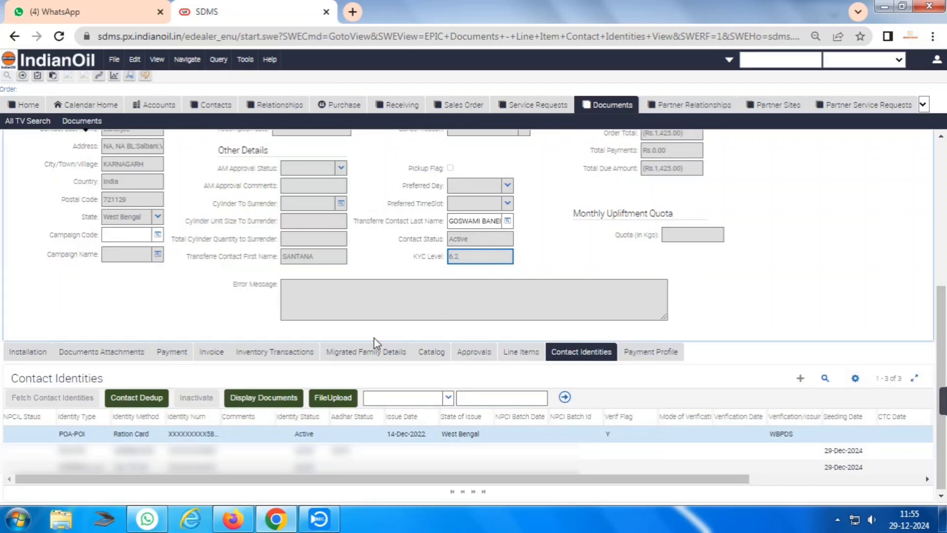
click(105, 353)
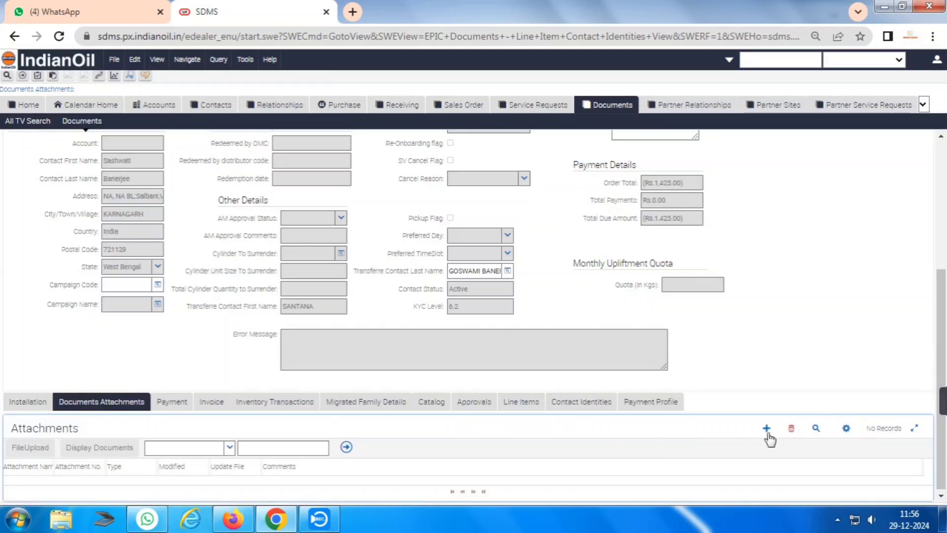
Set the OLD SV attachment's type to Old SV Document.
click(767, 432)
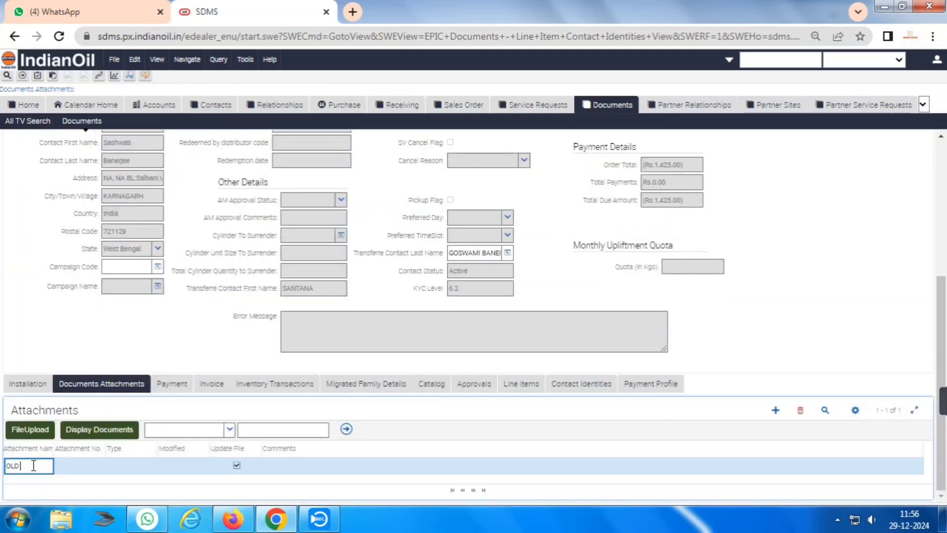
click(75, 467)
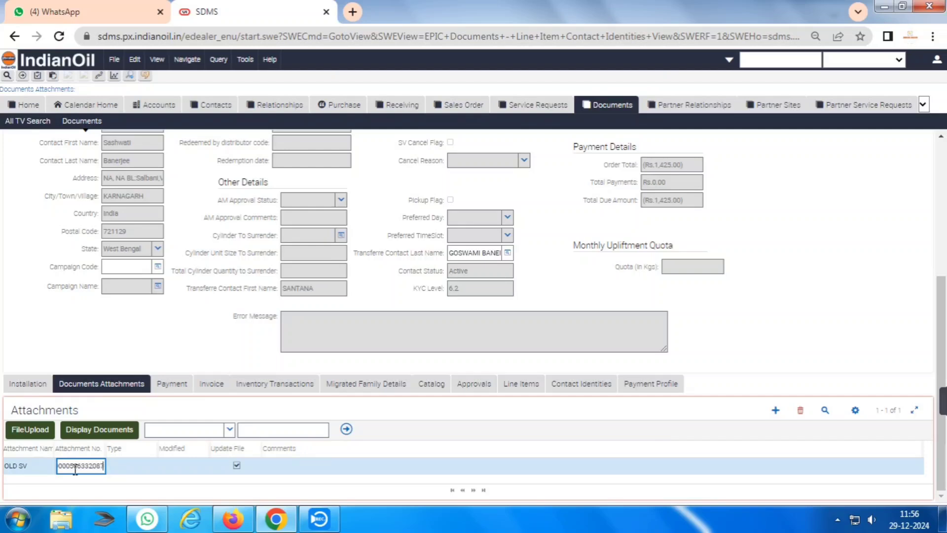
key(Tab)
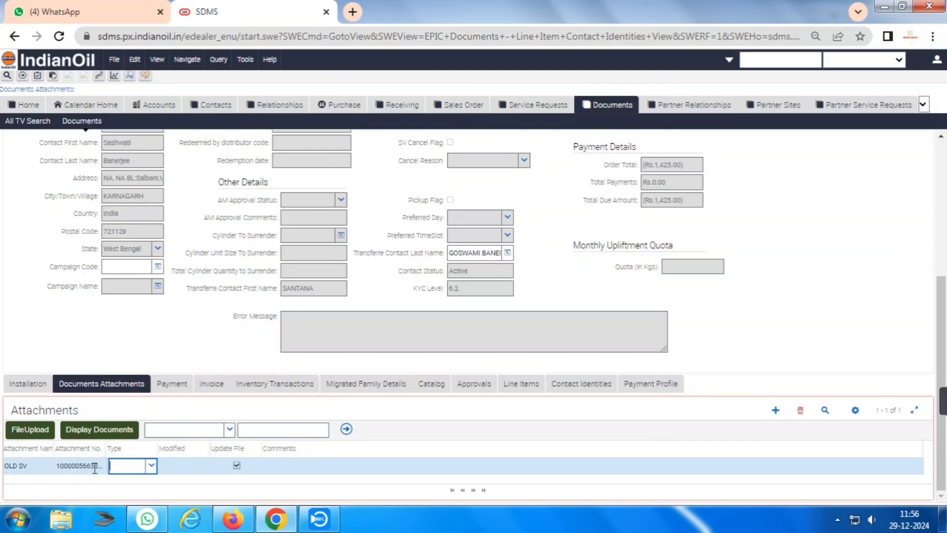
click(151, 467)
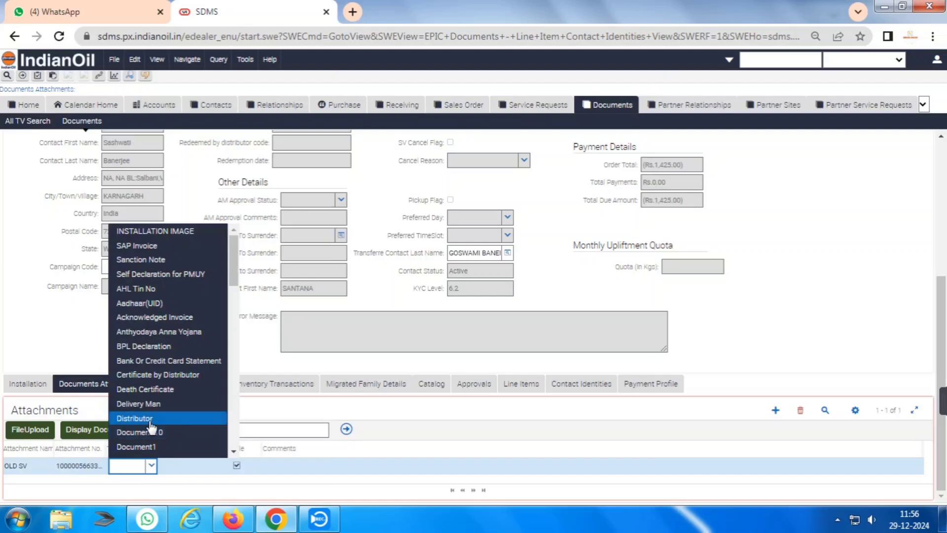
scroll(151, 427, down, 1)
text(OLD)
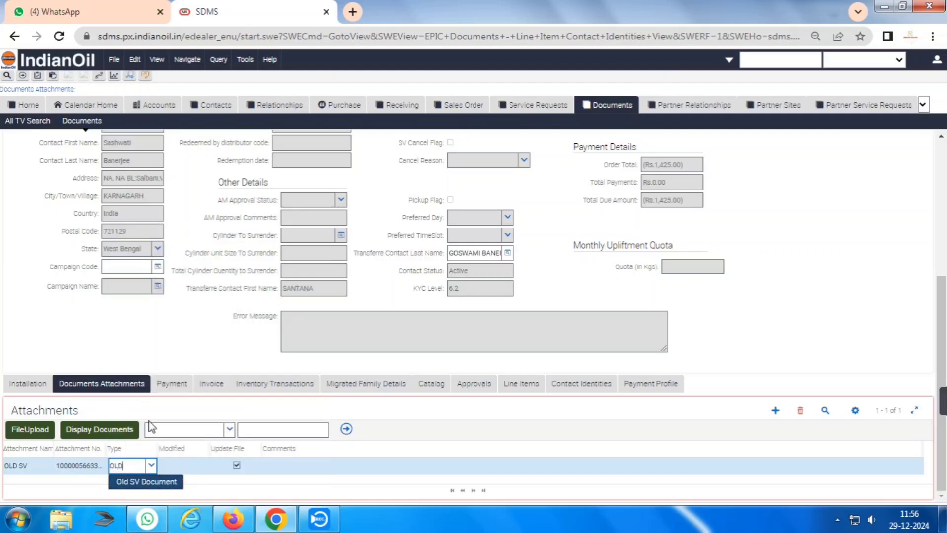
click(146, 485)
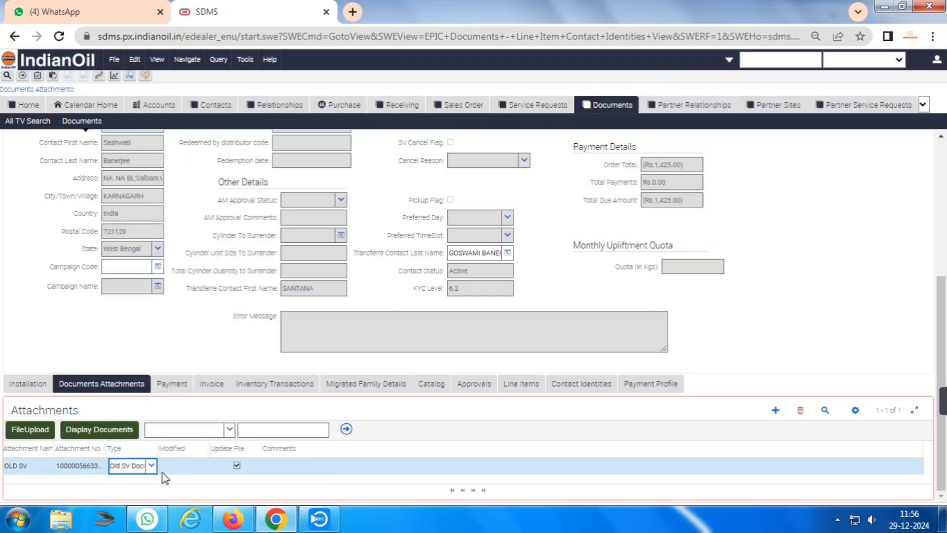
Add a DEATH CERTIFICATE attachment with its certificate number and Death Certificate type.
click(775, 410)
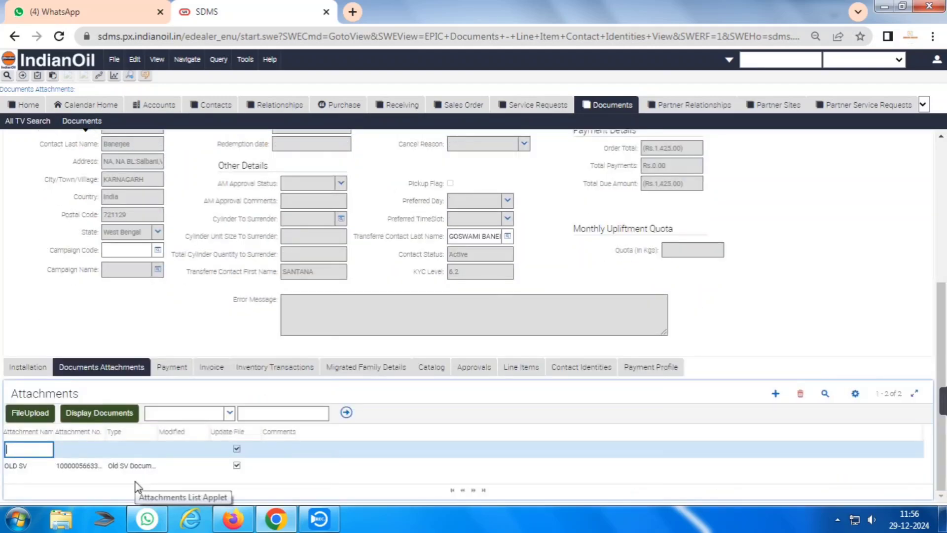
text(DEAT)
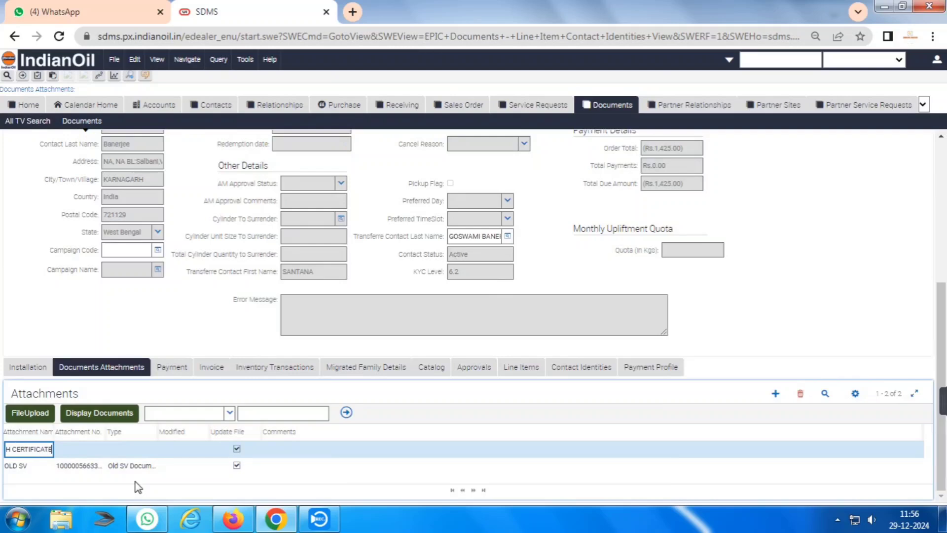
key(Tab)
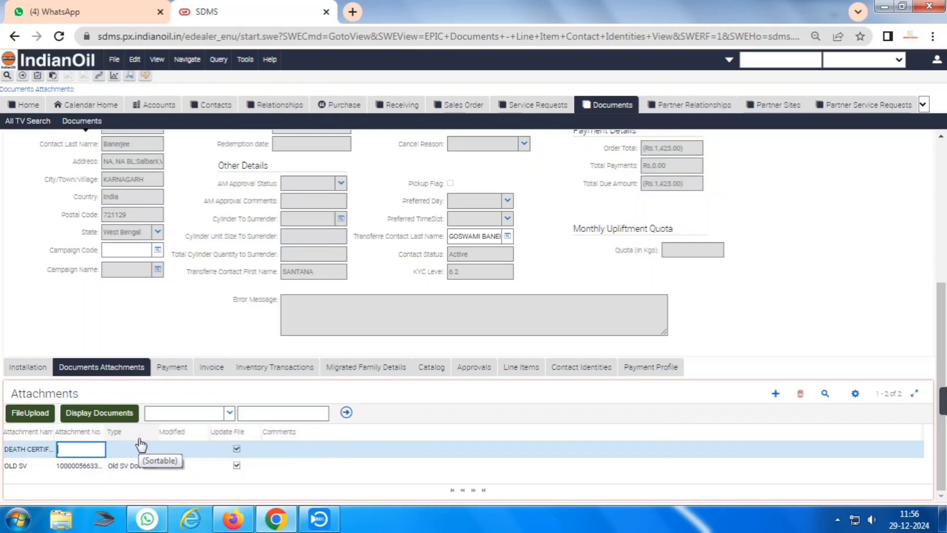
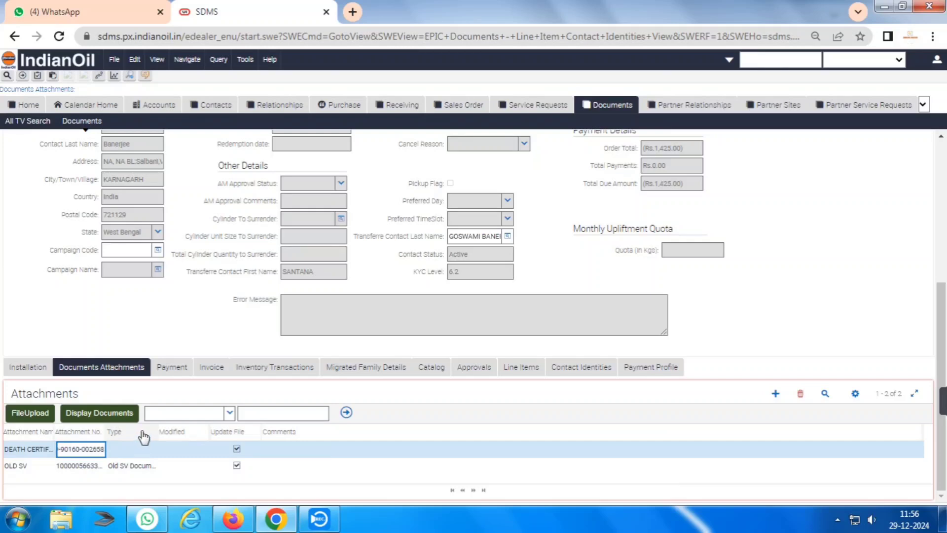
click(150, 449)
text(DEA)
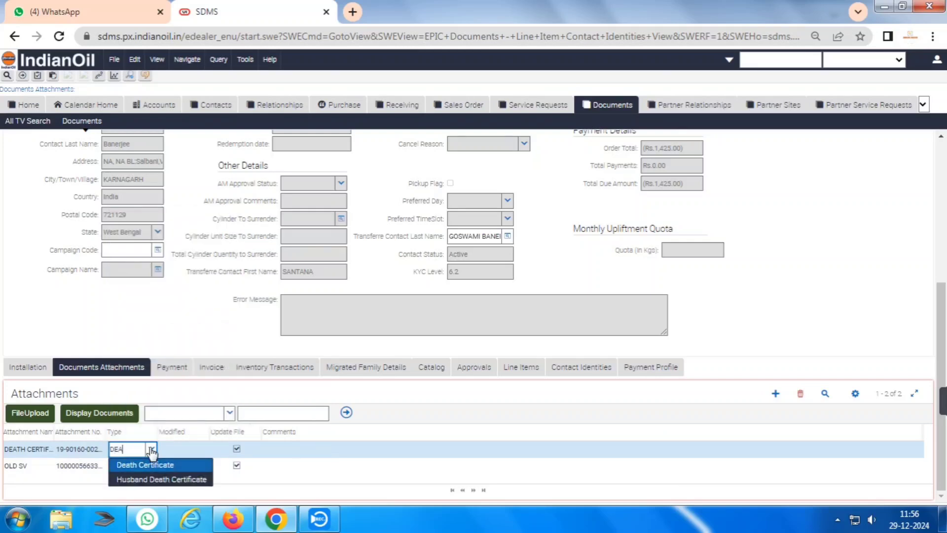
click(156, 465)
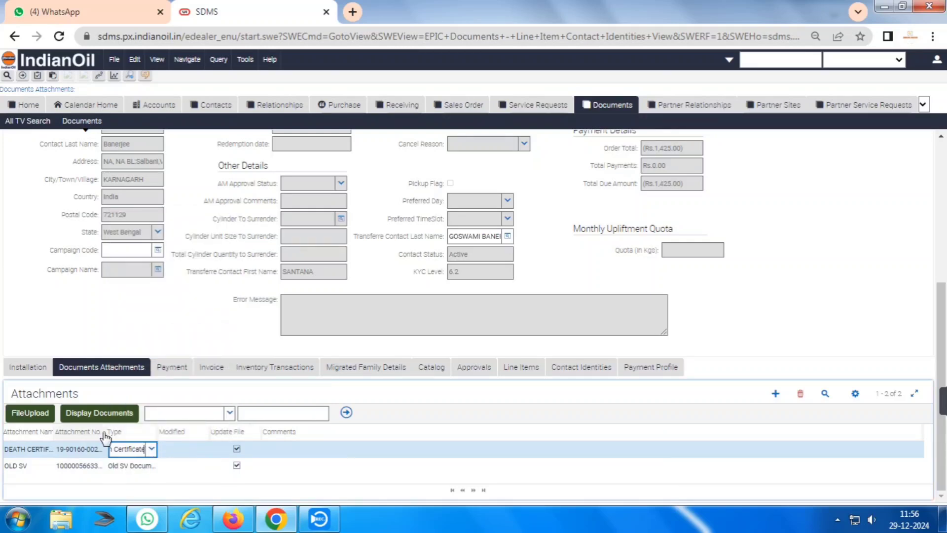
click(127, 463)
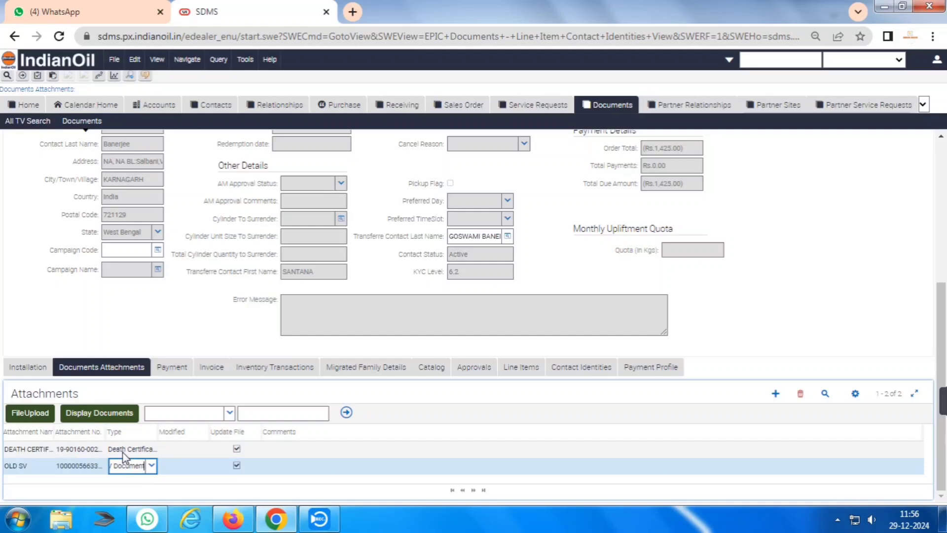
Upload the OLD SV scan to the OLD SV attachment.
click(30, 412)
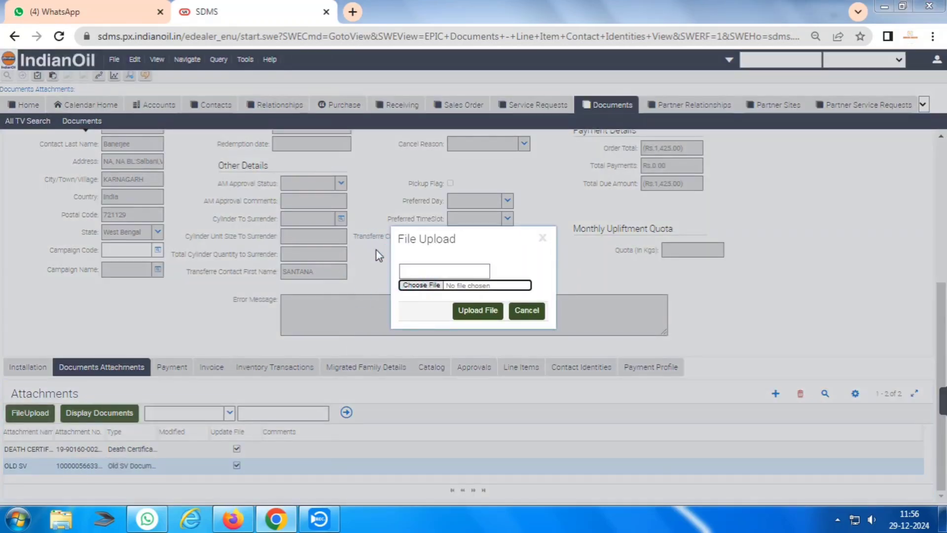
click(421, 285)
click(365, 158)
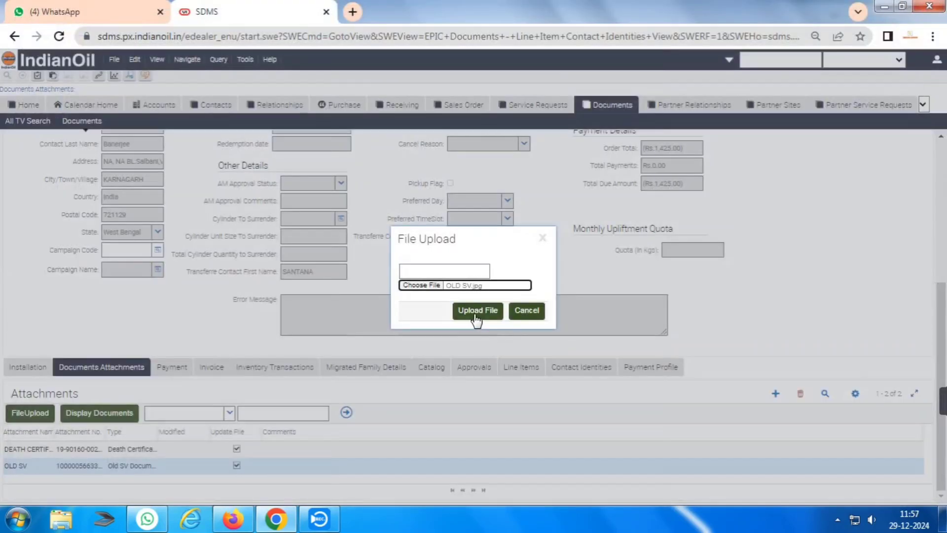
click(476, 314)
click(596, 118)
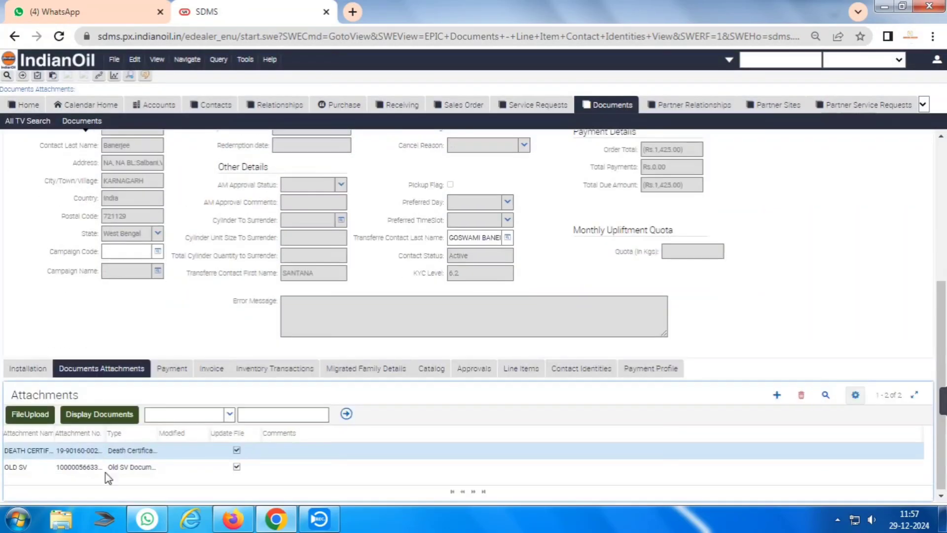
Upload the DC scan to the DEATH CERTIFICATE attachment, retrying after the error alert.
click(32, 417)
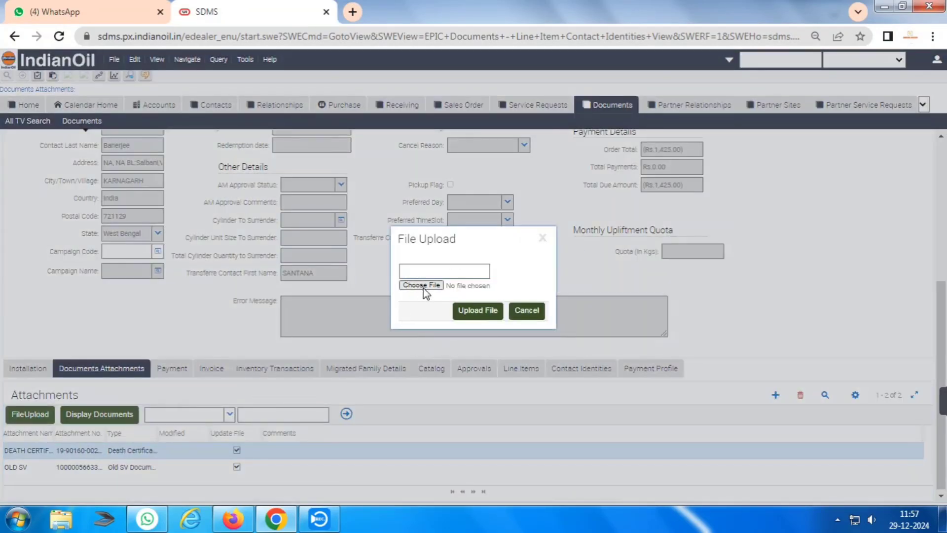
click(423, 288)
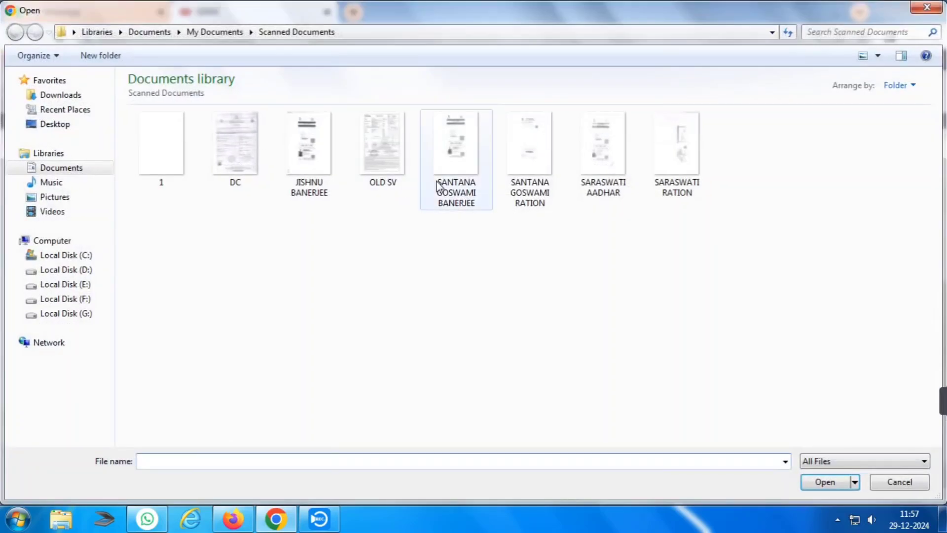
double_click(254, 156)
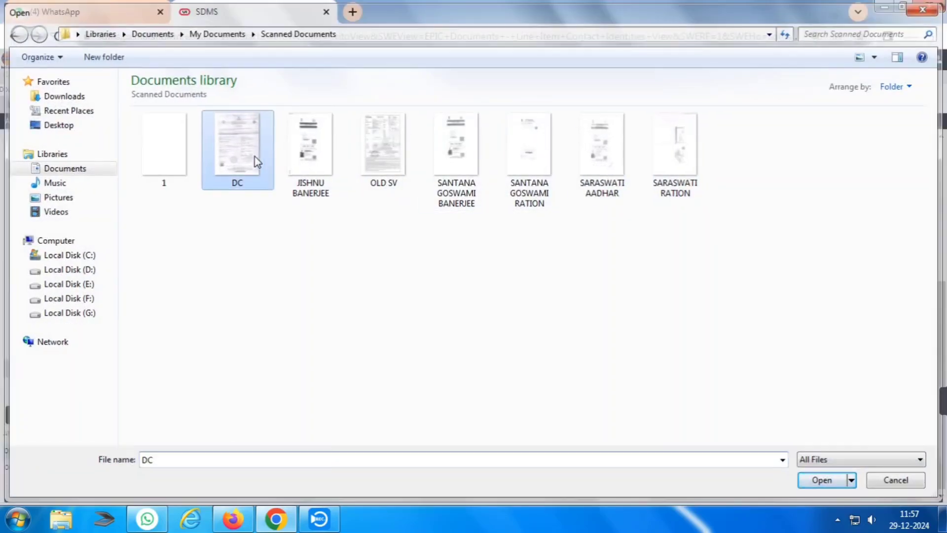
click(477, 313)
click(611, 117)
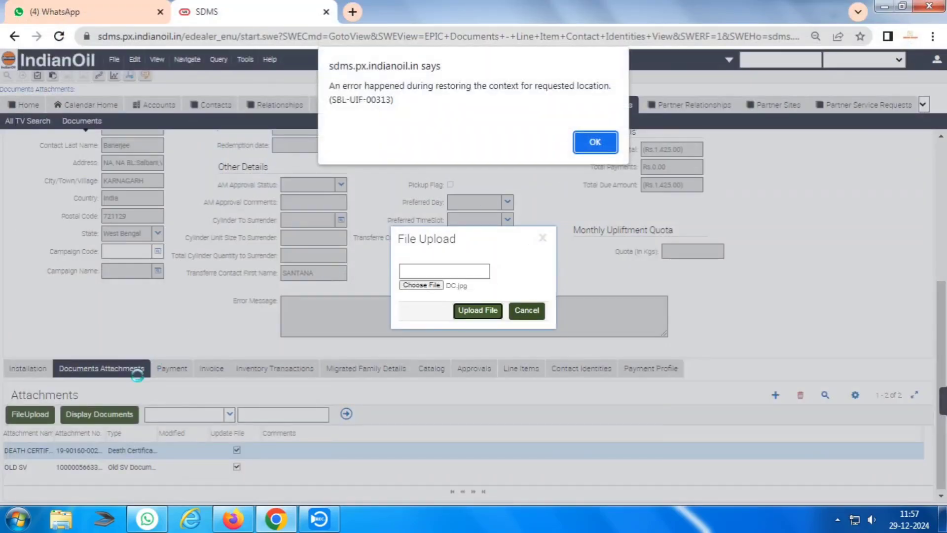
key(Return)
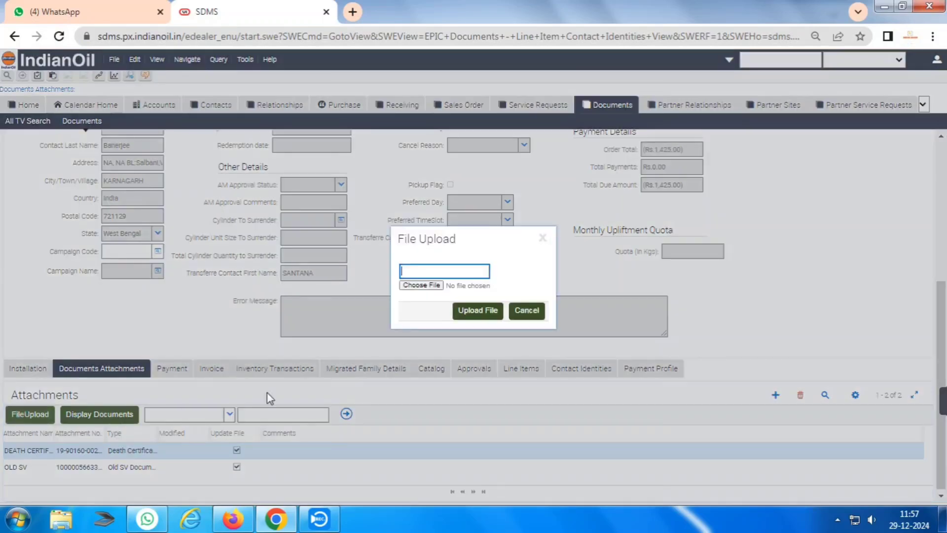
click(420, 288)
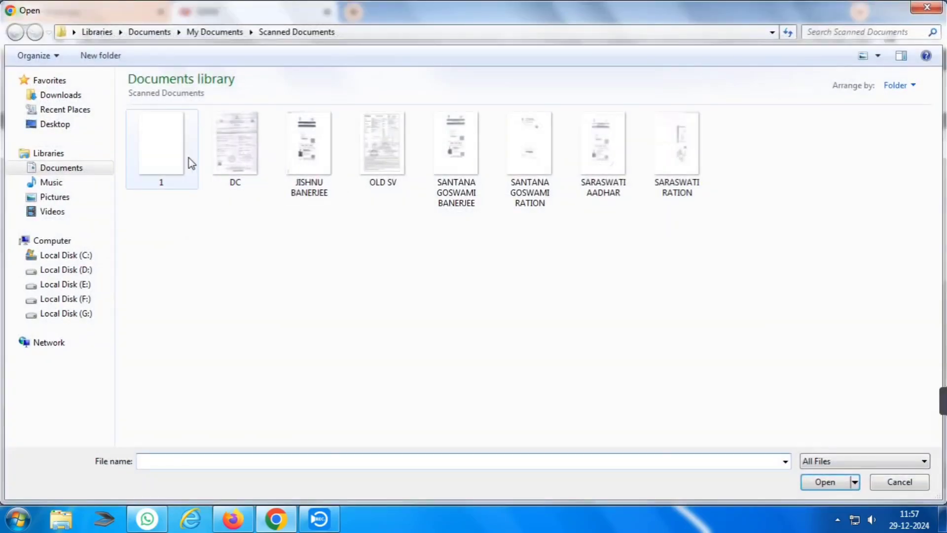
double_click(228, 167)
click(467, 310)
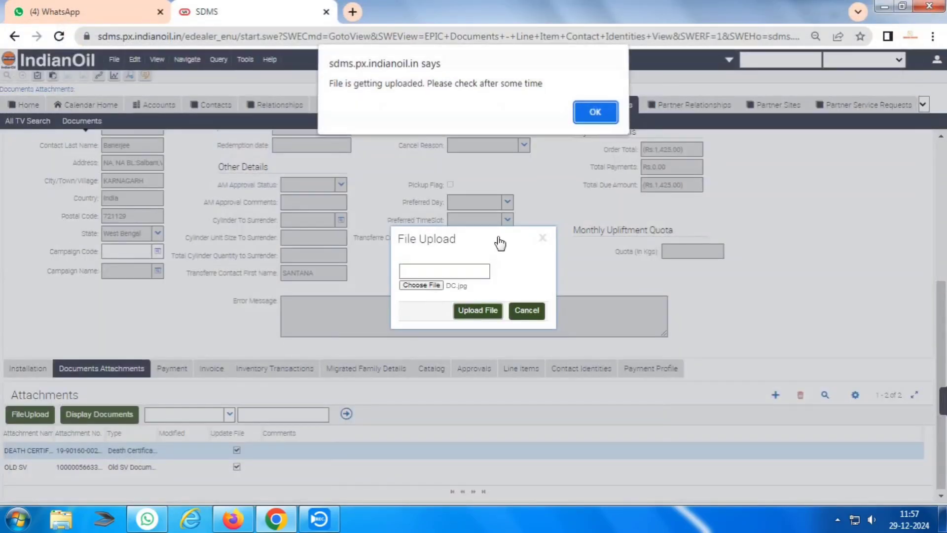
key(Return)
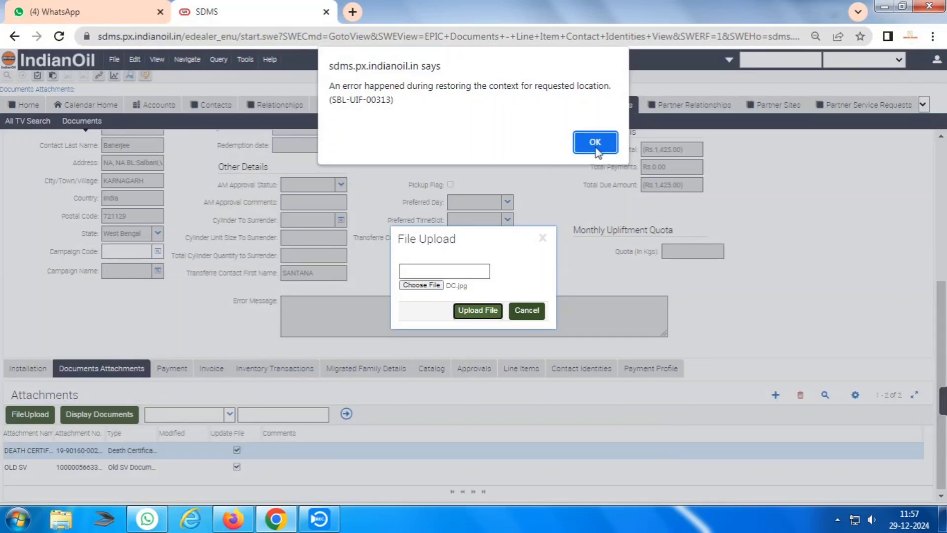
click(595, 143)
Display the stored documents and preview DC.jpg to confirm the upload.
click(95, 415)
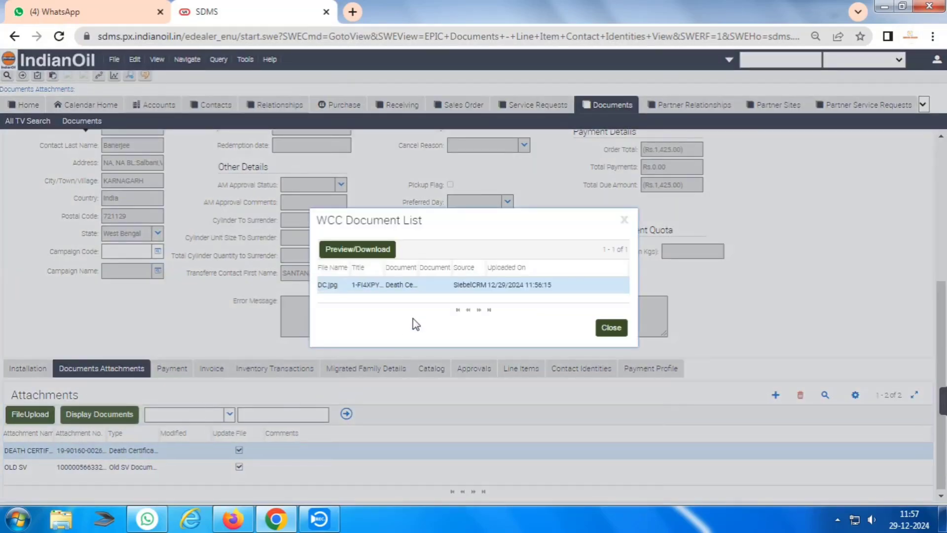
click(357, 249)
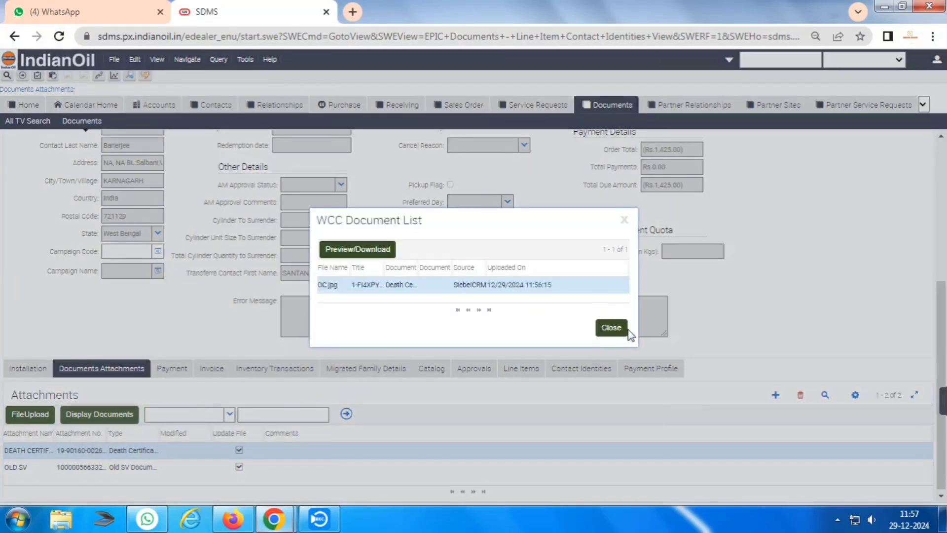
click(753, 29)
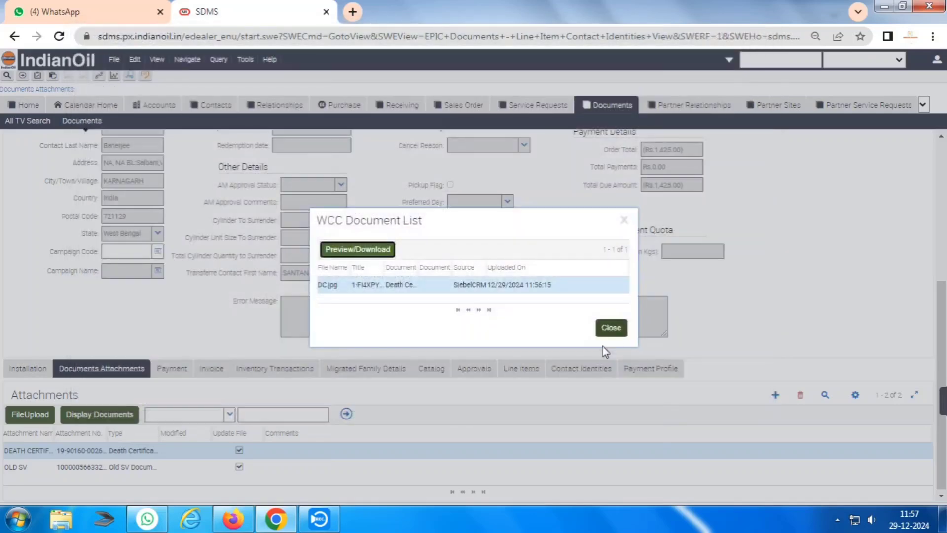
click(609, 325)
scroll(168, 323, up, 5)
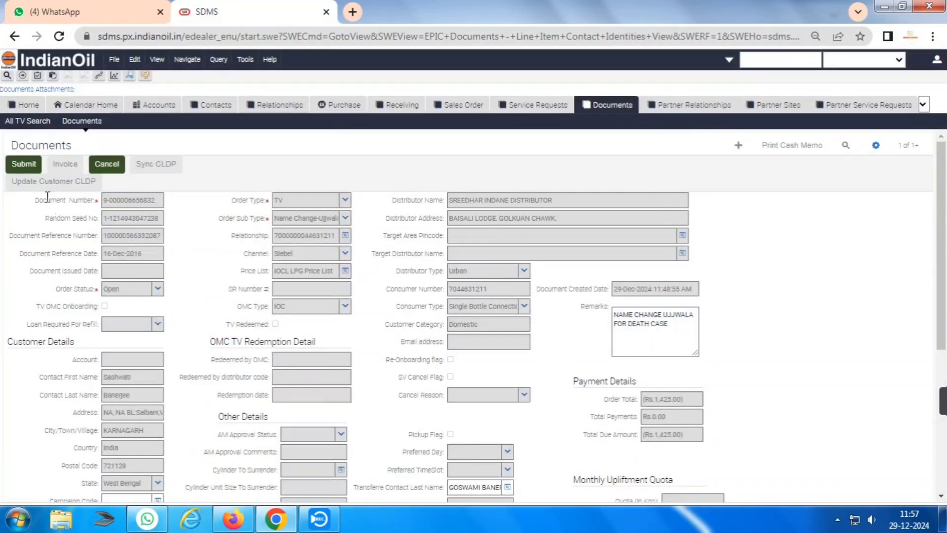
Submit the document, generate its invoice, and return to the documents list.
click(23, 165)
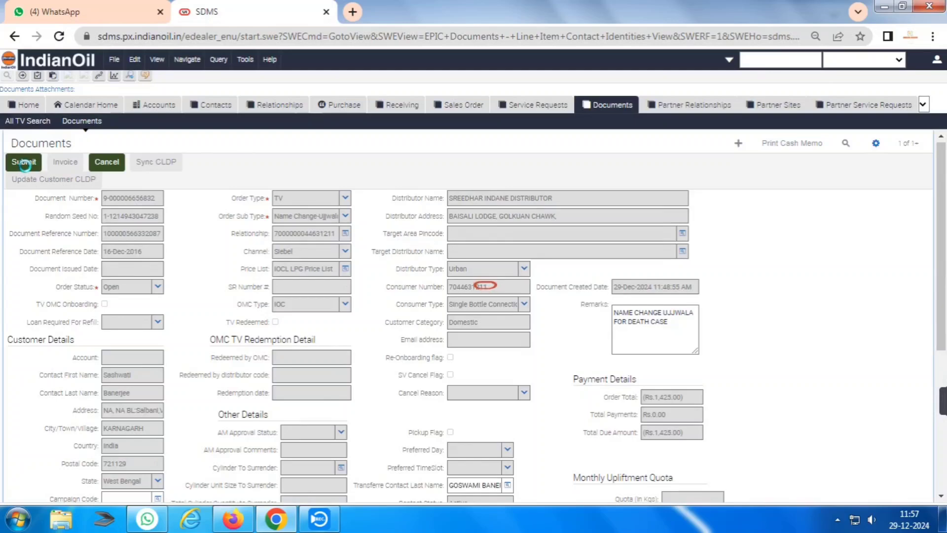
scroll(25, 166, down, 5)
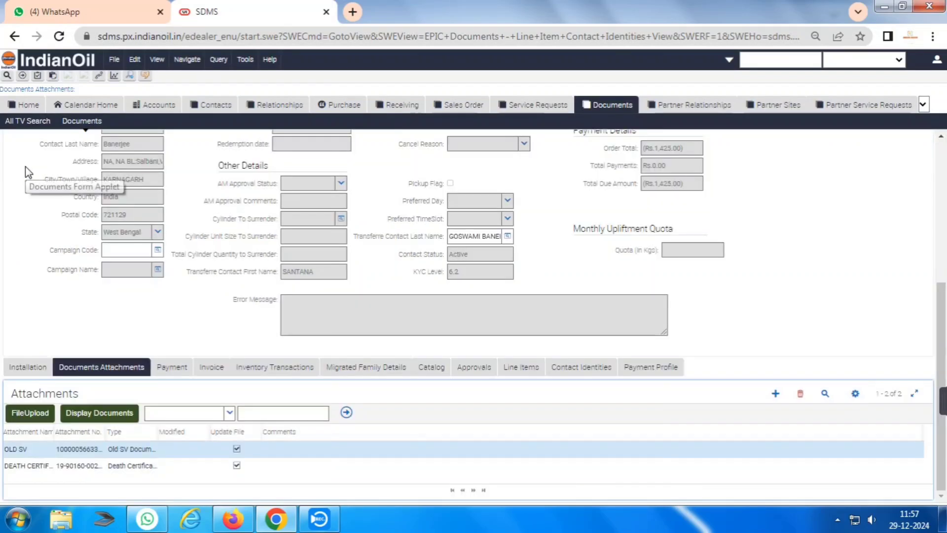
scroll(73, 220, up, 5)
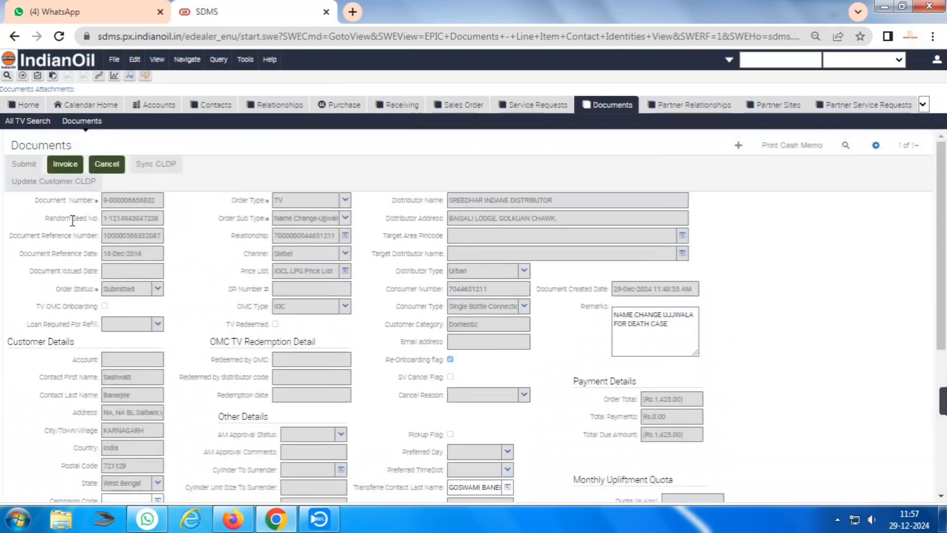
click(61, 163)
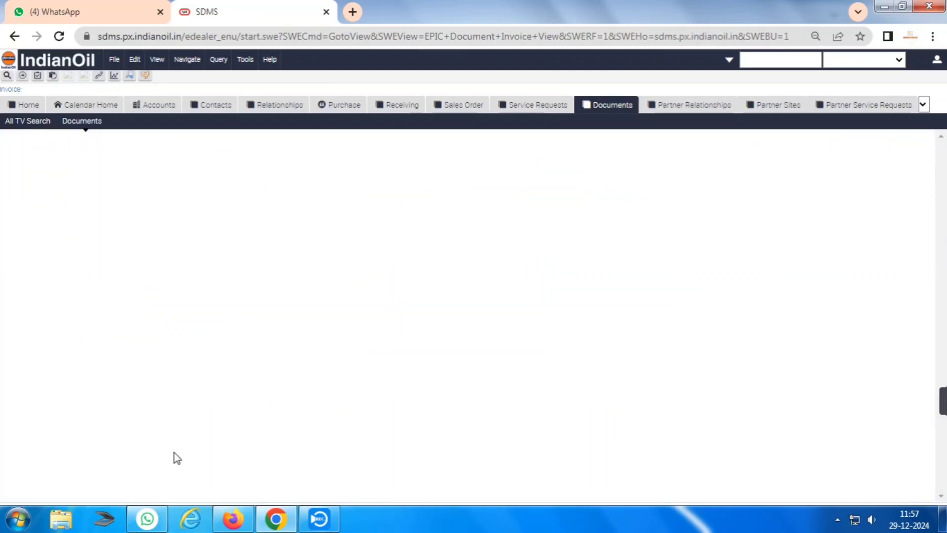
click(59, 37)
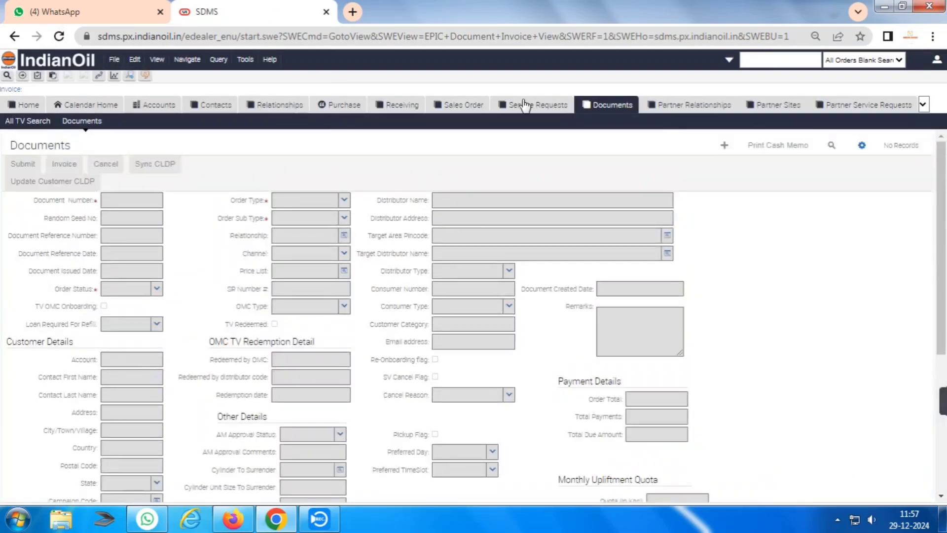
click(613, 105)
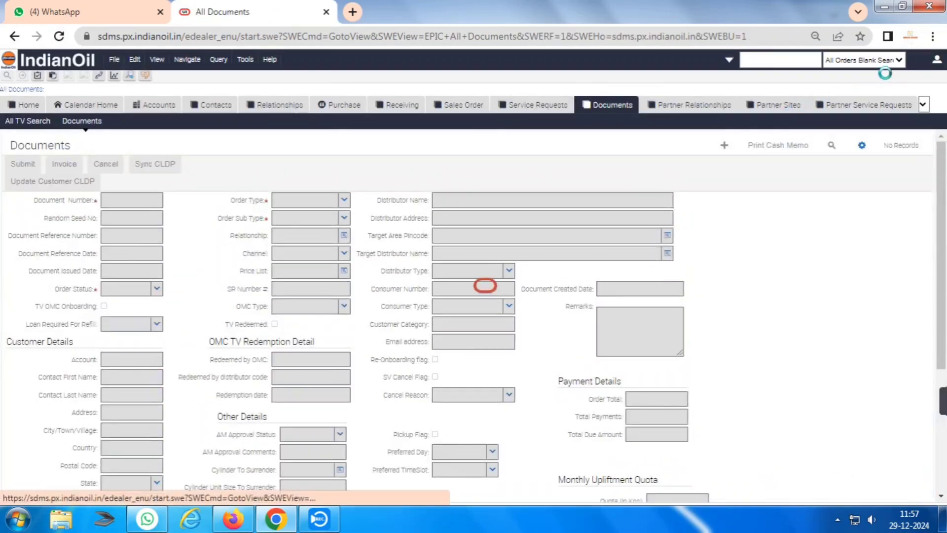
Run the All Orders Today query and open the Name Change TV document.
click(863, 60)
click(821, 79)
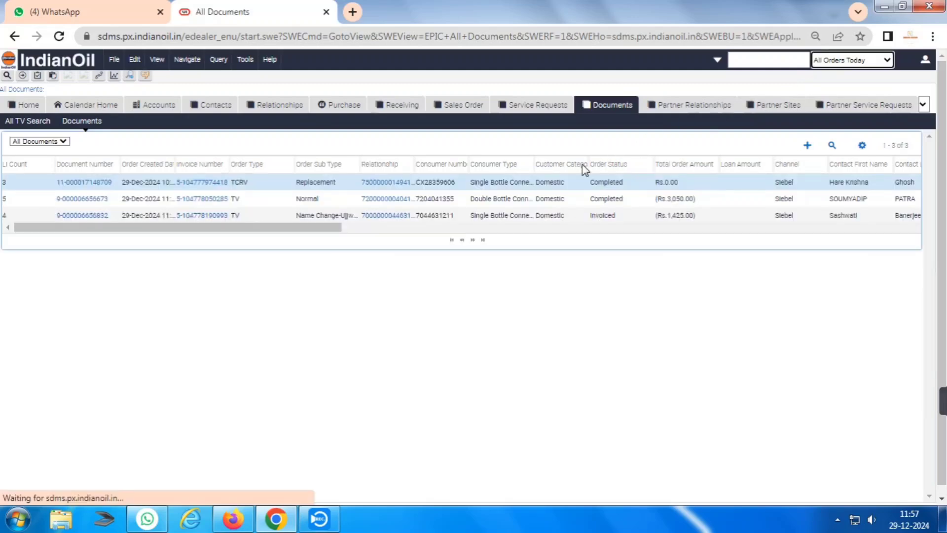
click(332, 214)
click(85, 214)
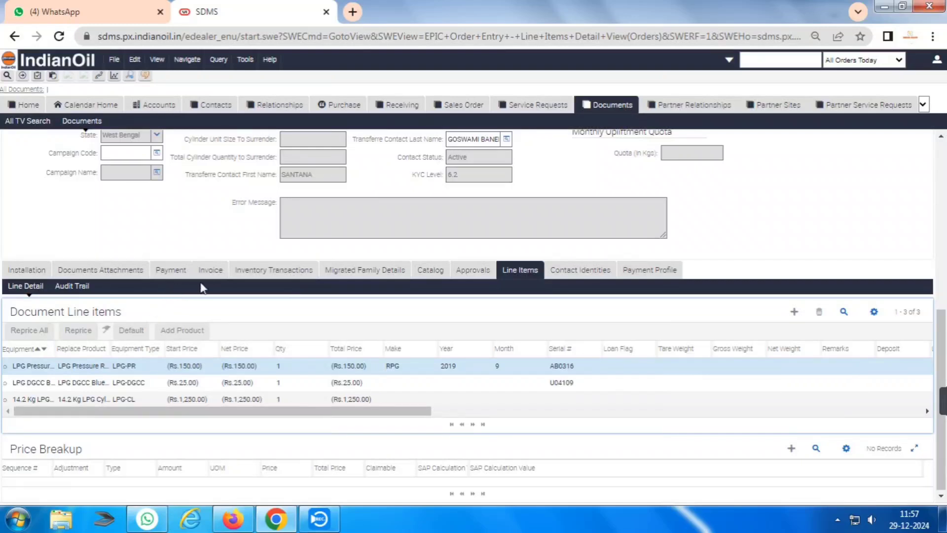
Change the name-change document's invoice status to Completed on the Invoice tab.
click(205, 270)
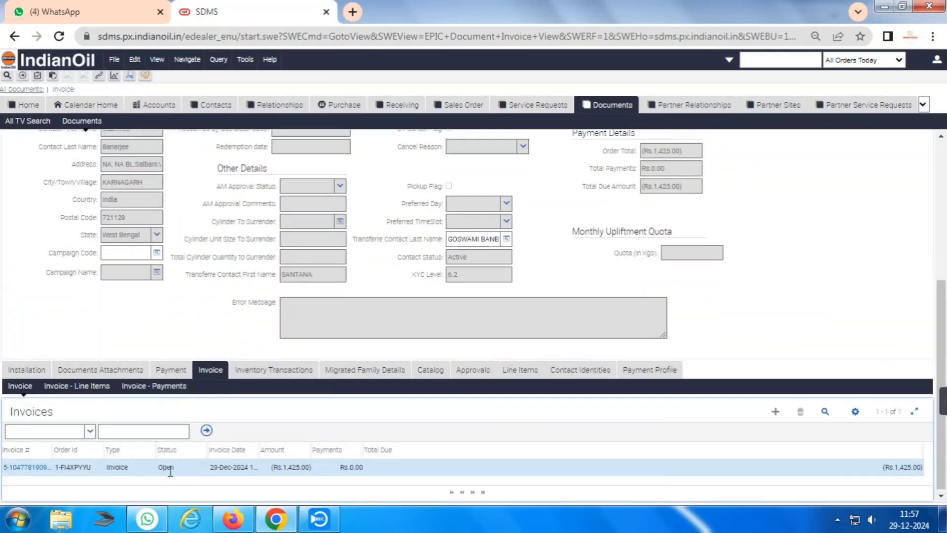
click(199, 468)
click(199, 468)
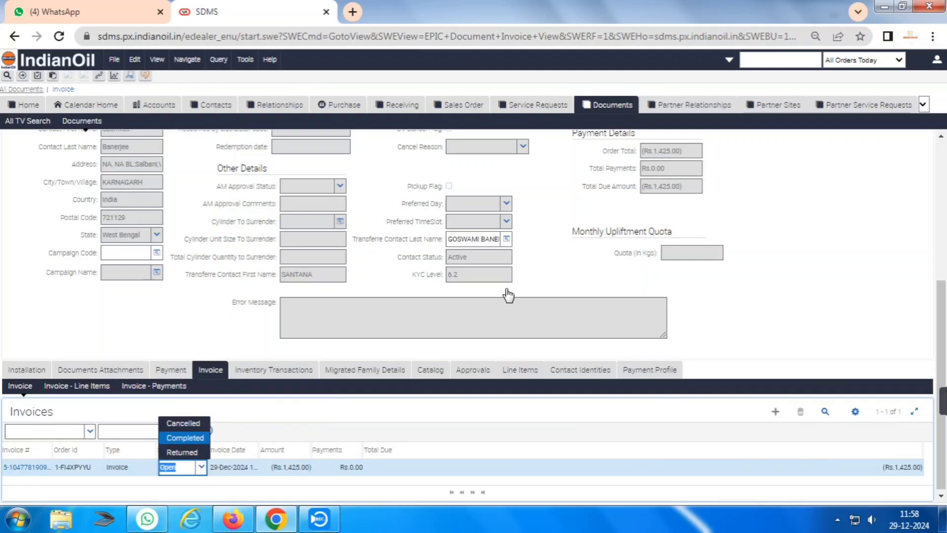
click(533, 191)
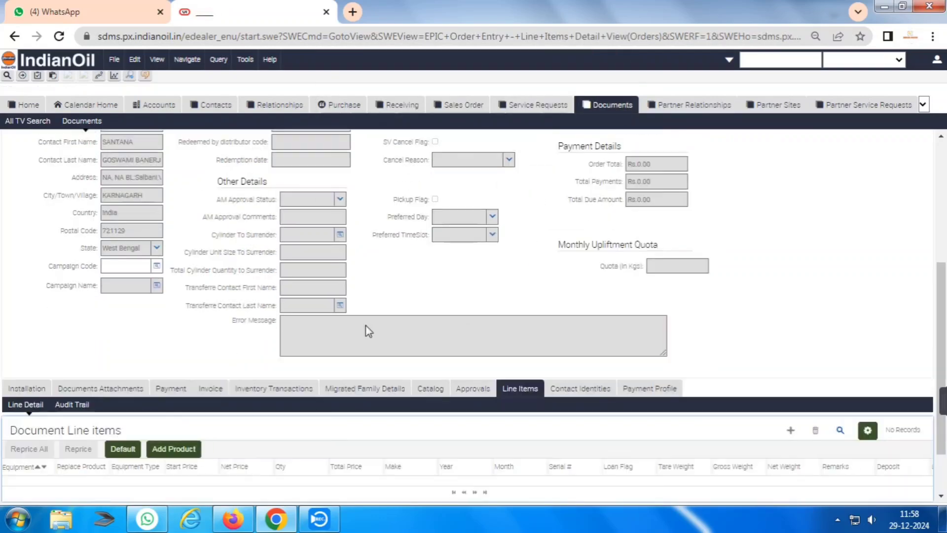
Run All Orders Today from Documents and open the new SV document.
scroll(167, 332, up, 3)
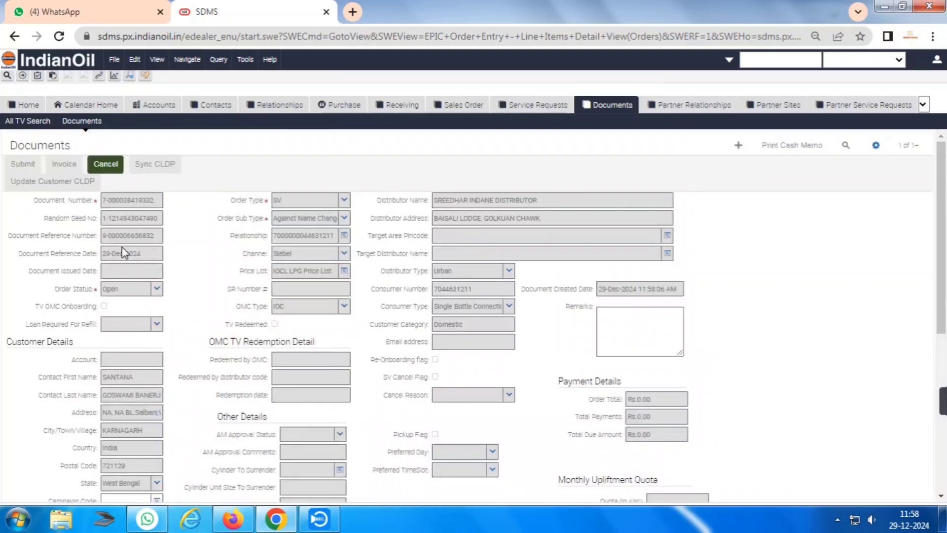
click(608, 105)
click(893, 60)
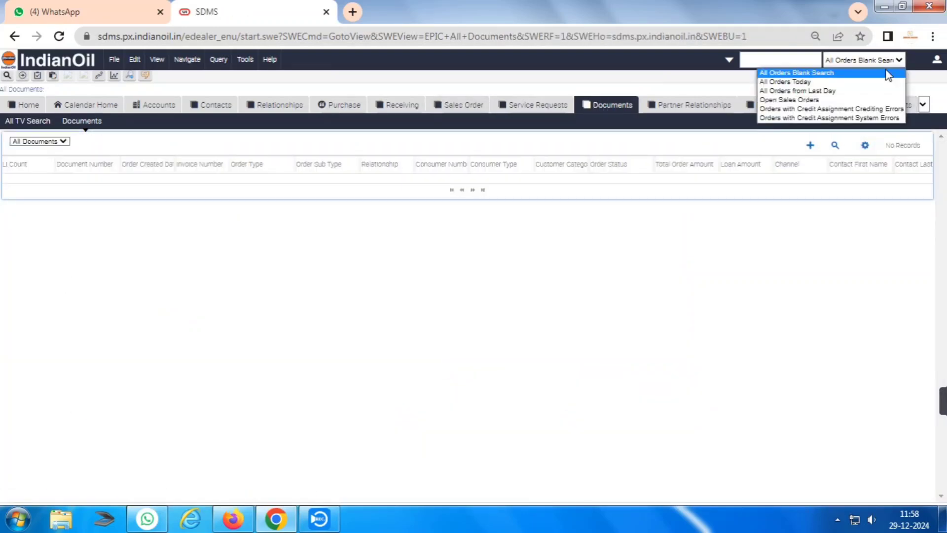
click(790, 79)
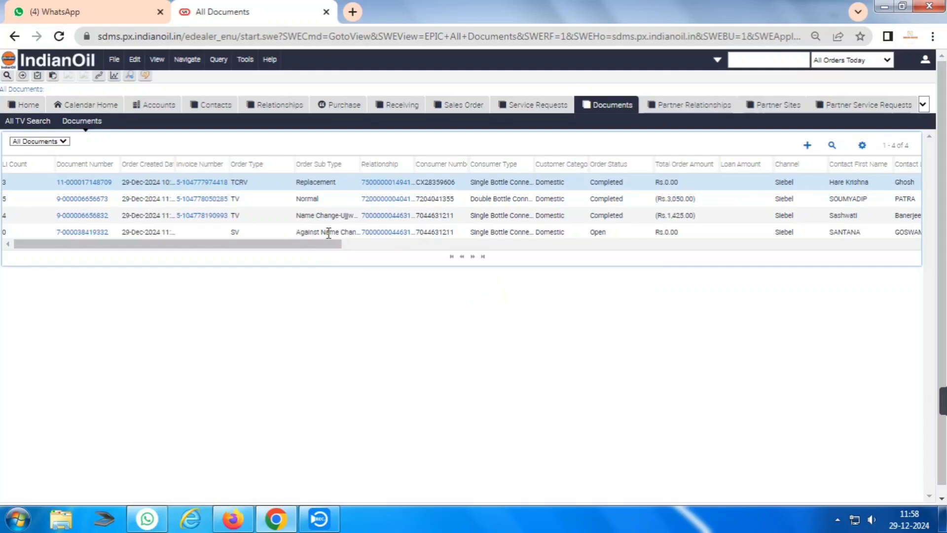
click(322, 230)
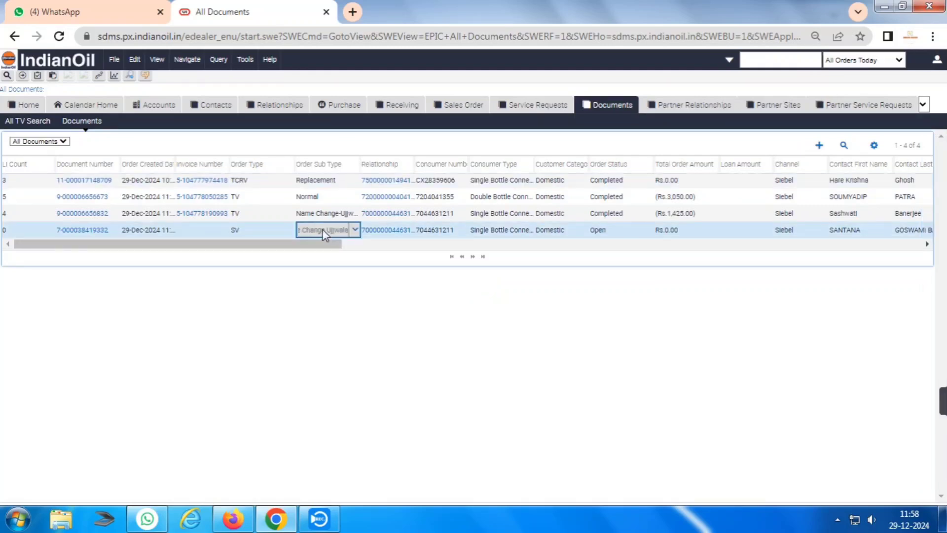
click(79, 231)
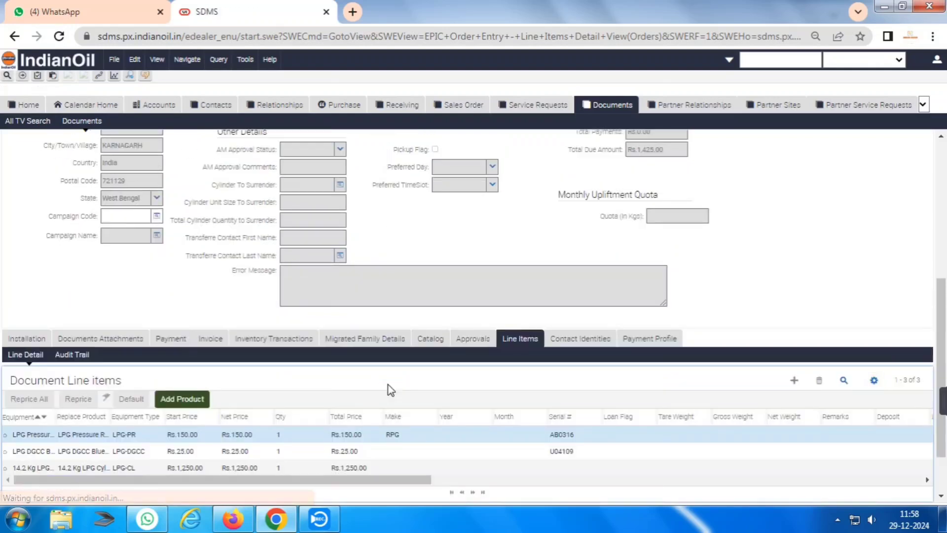
Give the SV document's regulator line year 2024 and month 12.
click(444, 434)
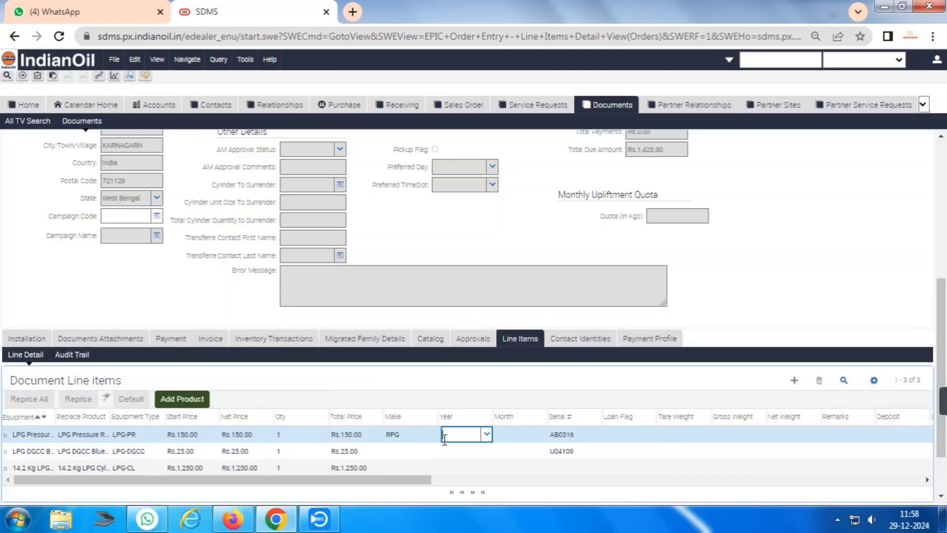
text(2024)
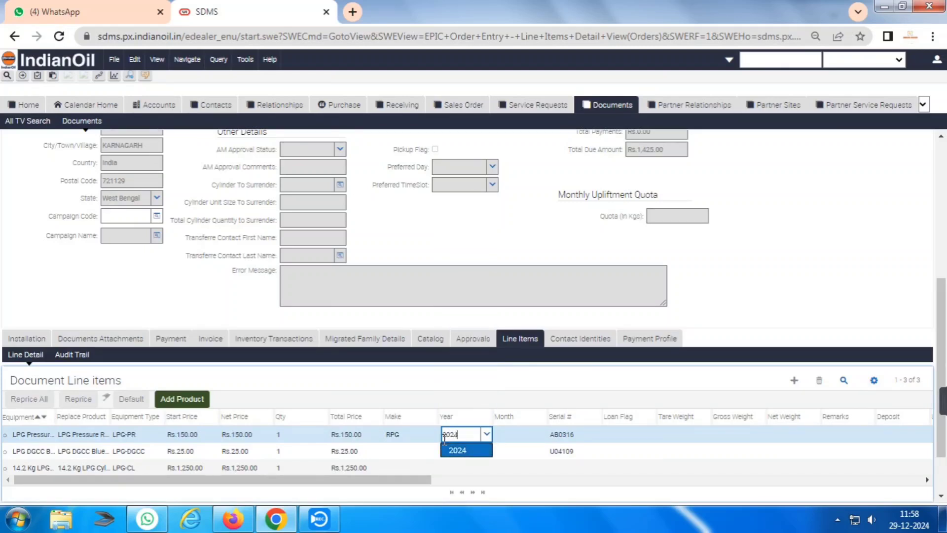
key(Tab)
text(12)
key(Tab)
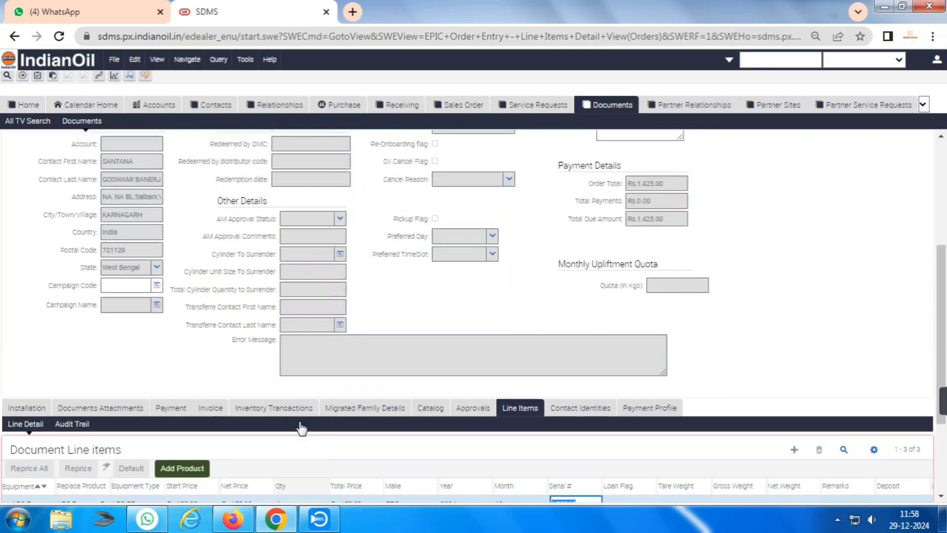
scroll(299, 428, up, 1)
scroll(300, 427, up, 3)
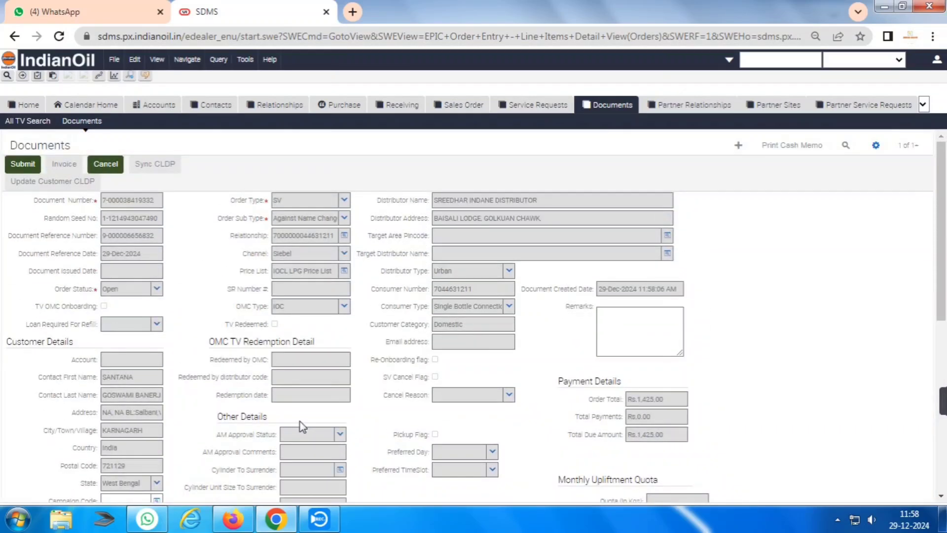
Submit the SV document, generate its invoice and set the invoice status to Completed.
click(39, 168)
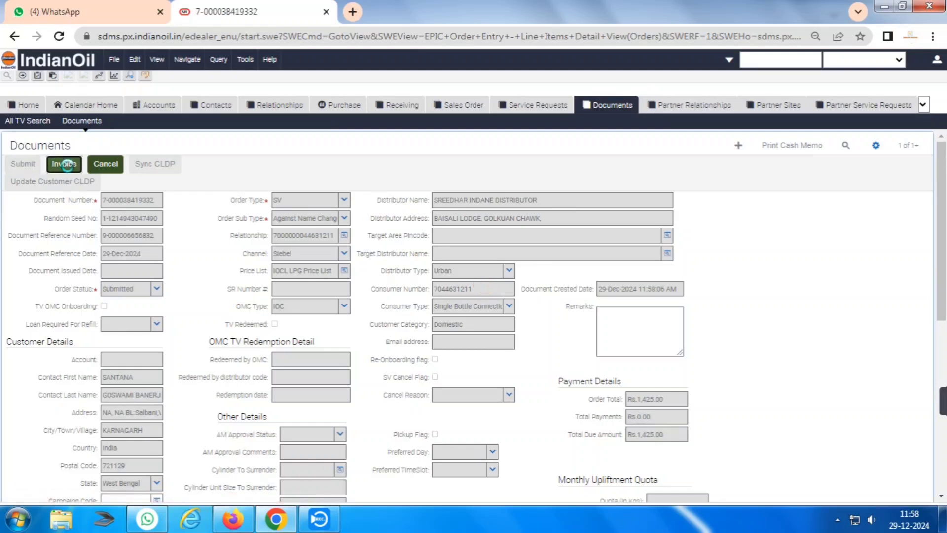
click(64, 164)
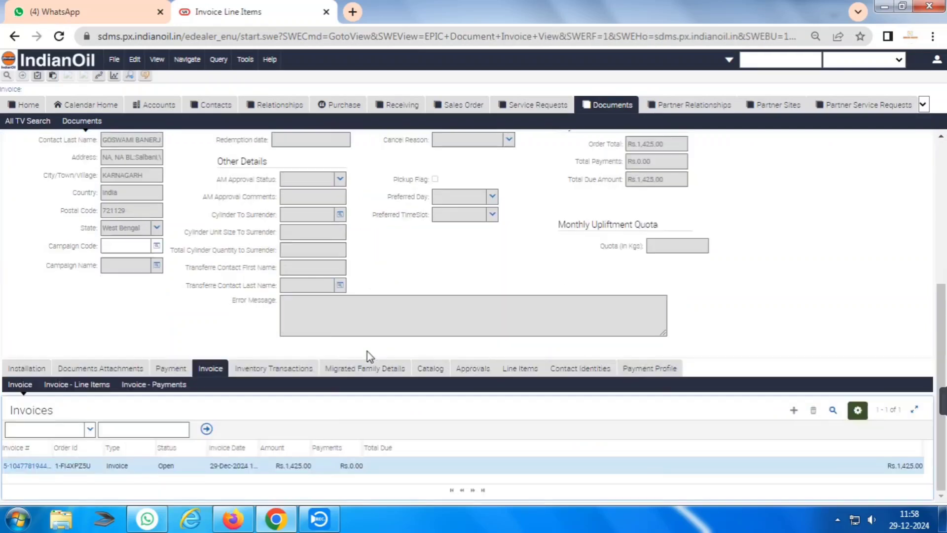
click(203, 468)
click(202, 466)
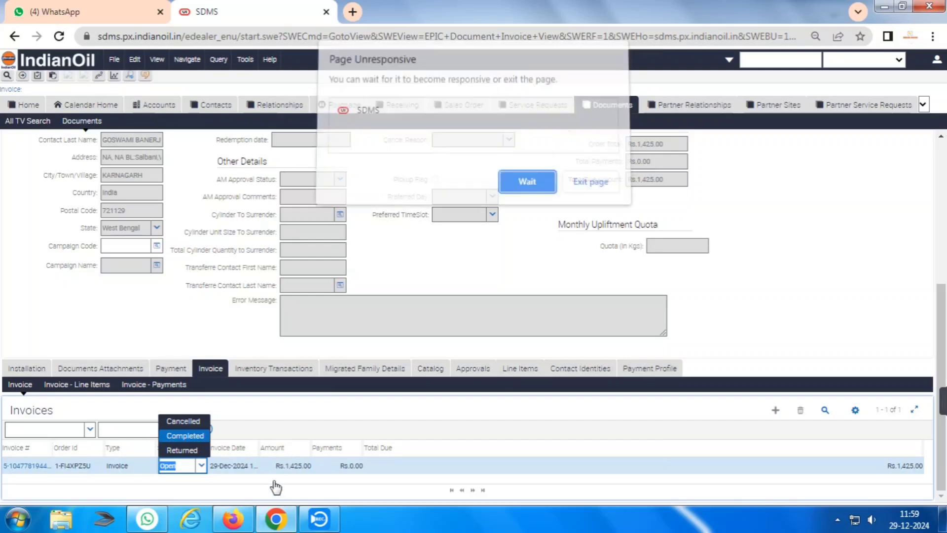
click(518, 187)
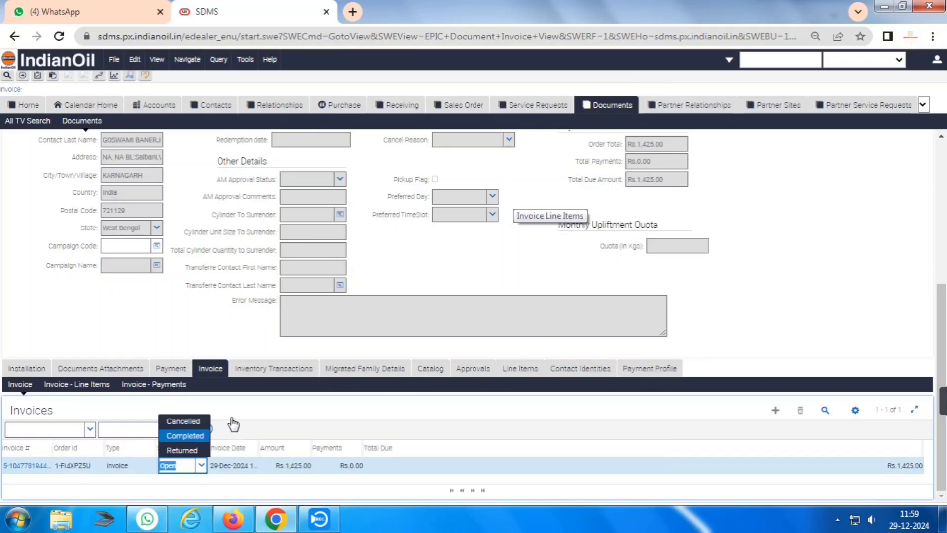
key(Return)
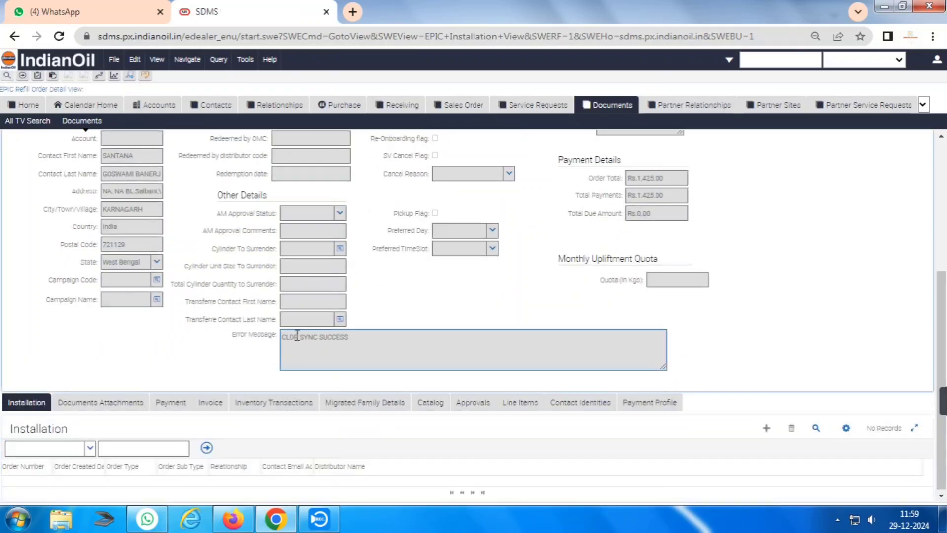
Check the CLDR SYNC SUCCESS message and return to the All Documents list.
triple_click(297, 335)
scroll(374, 345, up, 5)
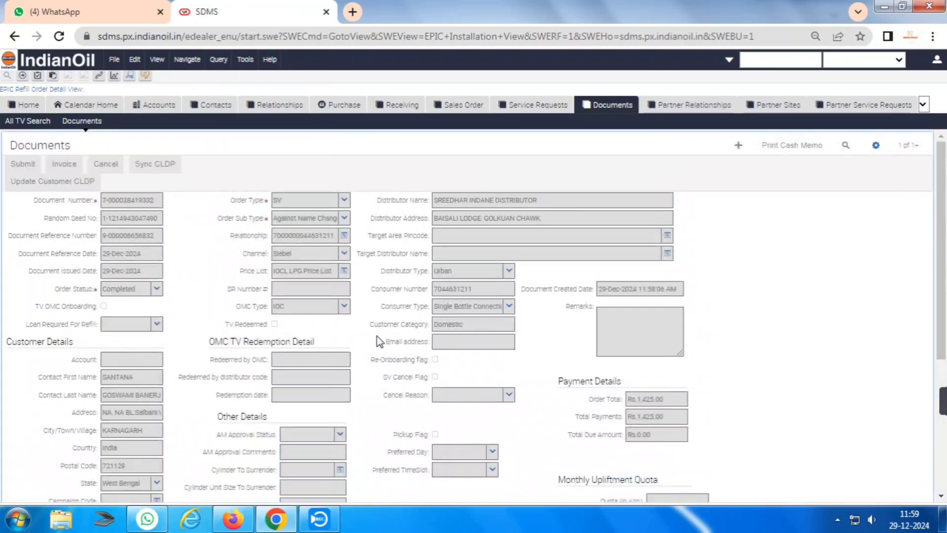
click(611, 104)
From today's orders, set the SV customer's connection service area to KARNAGARH using area code 37.
click(874, 60)
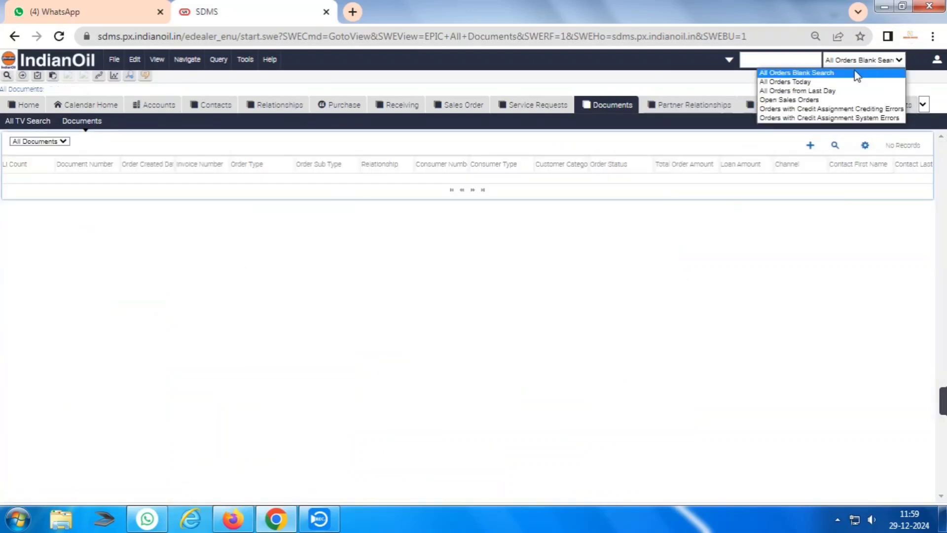
click(813, 82)
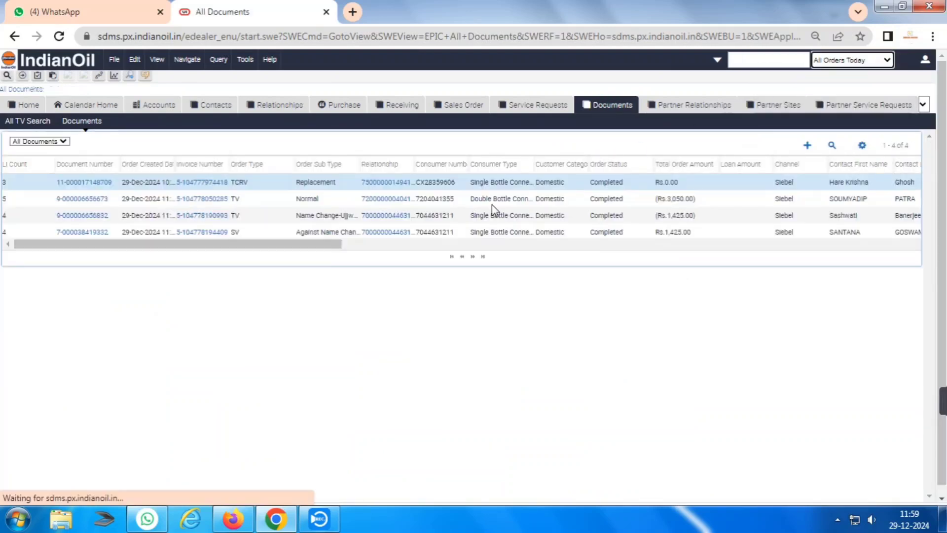
click(385, 233)
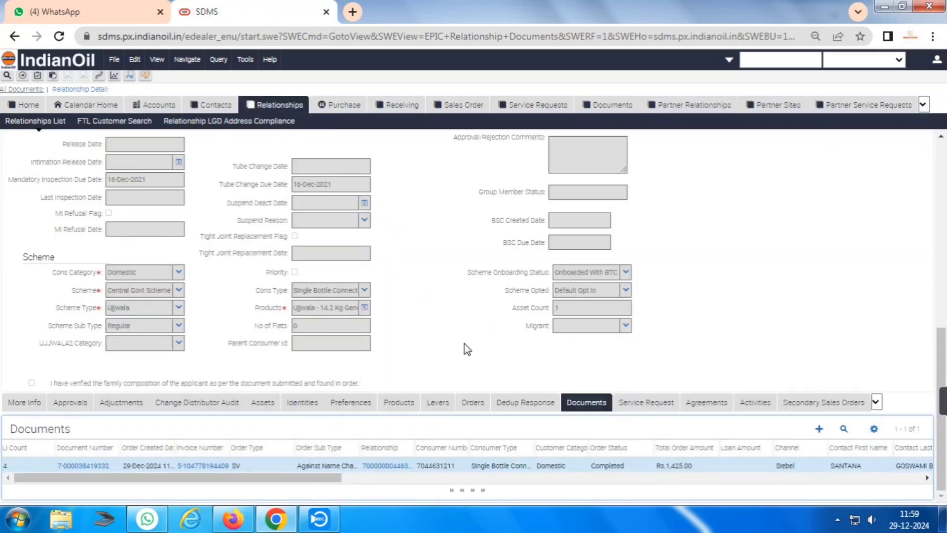
scroll(464, 348, up, 5)
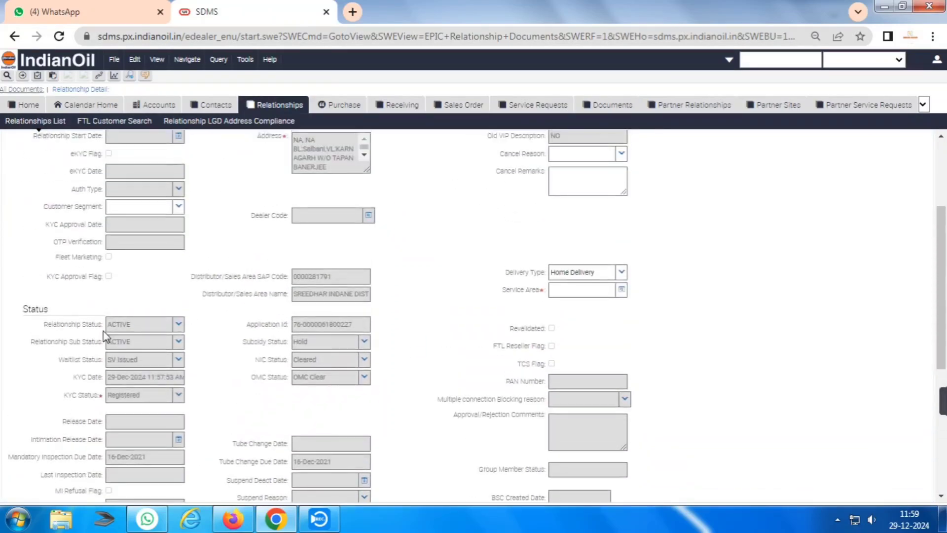
scroll(286, 323, up, 3)
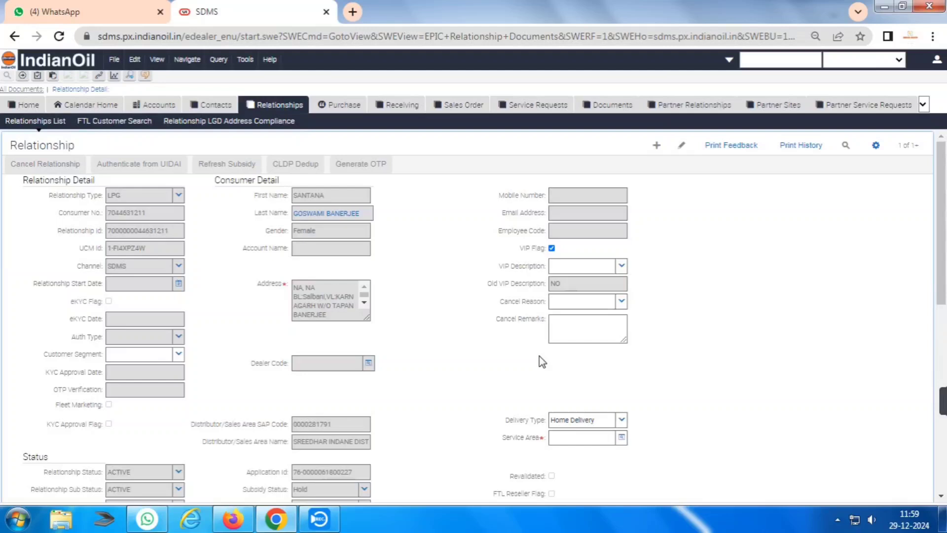
click(622, 438)
click(515, 174)
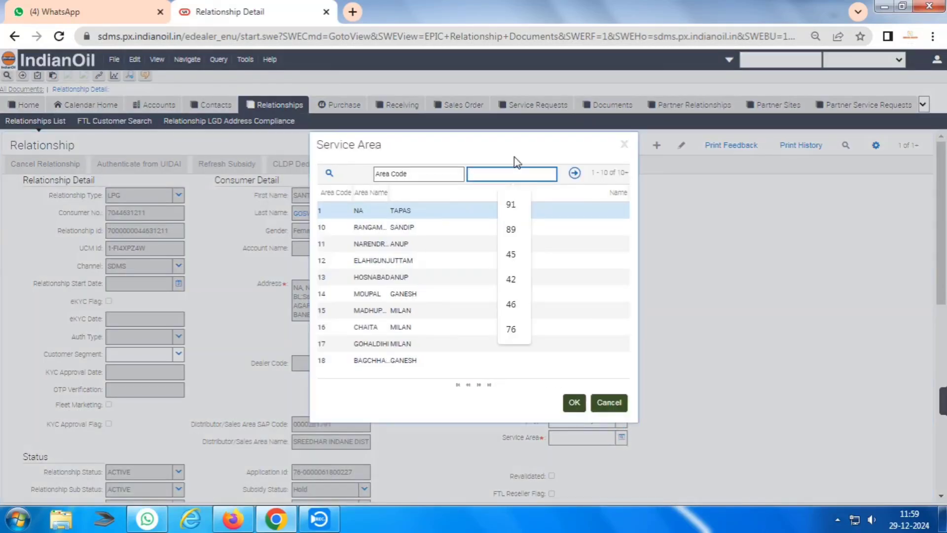
text(37)
key(Return)
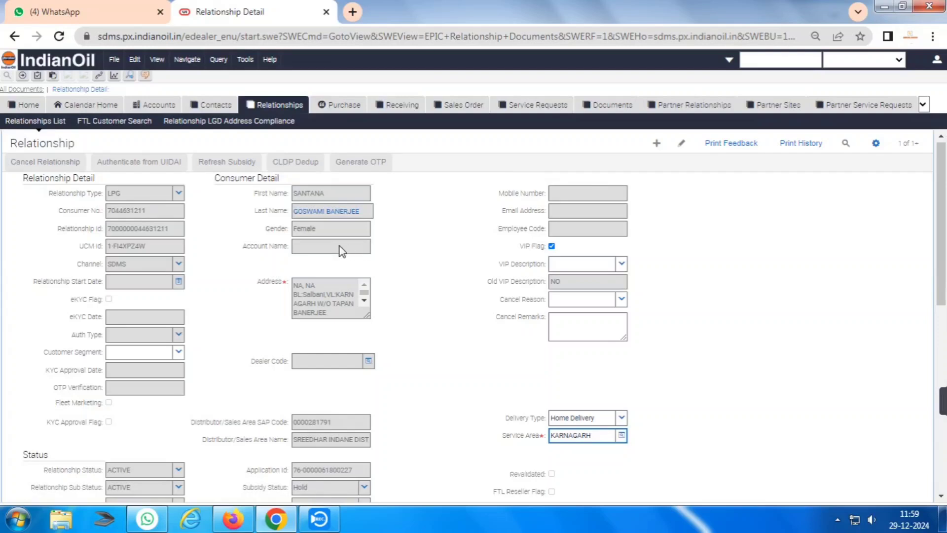
Add a service request on the contact: Customer Profile Update, sub-type Address Change.
click(341, 212)
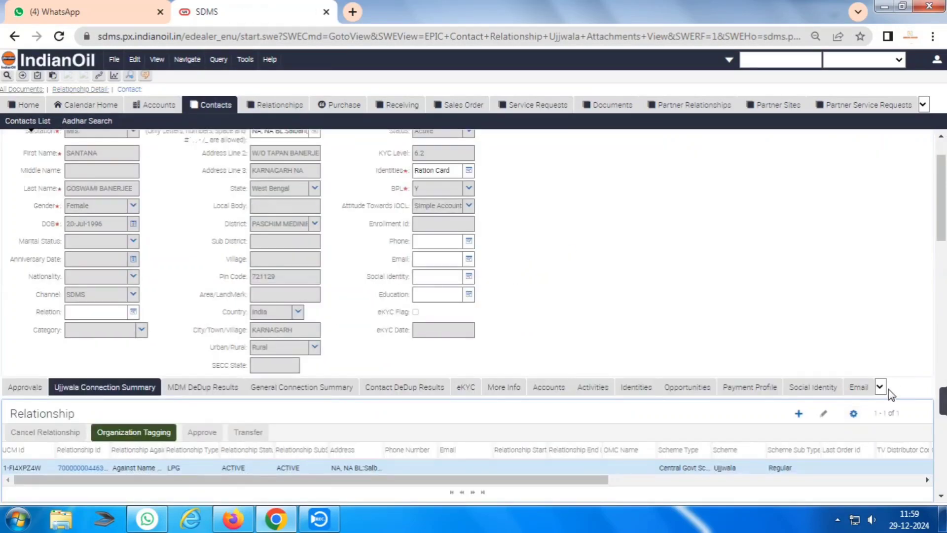
click(880, 388)
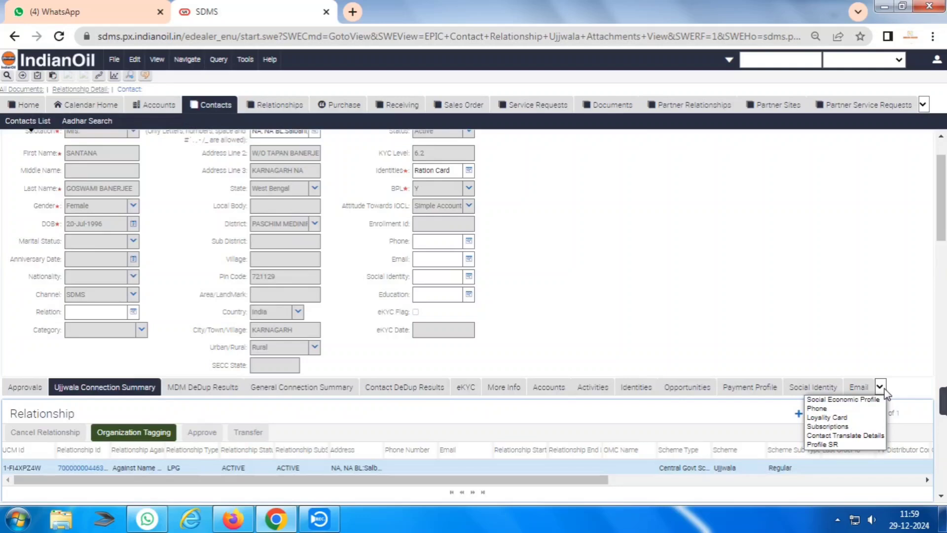
click(839, 450)
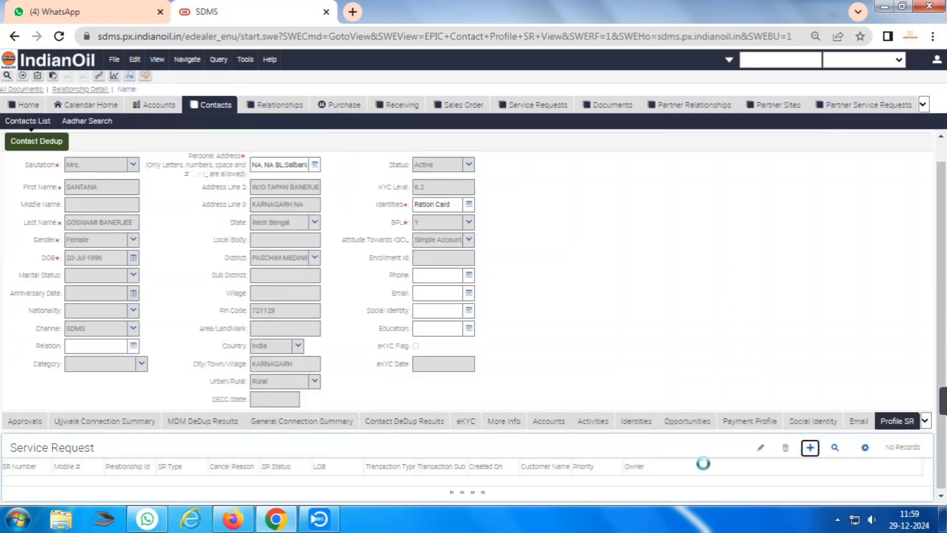
click(811, 449)
click(389, 466)
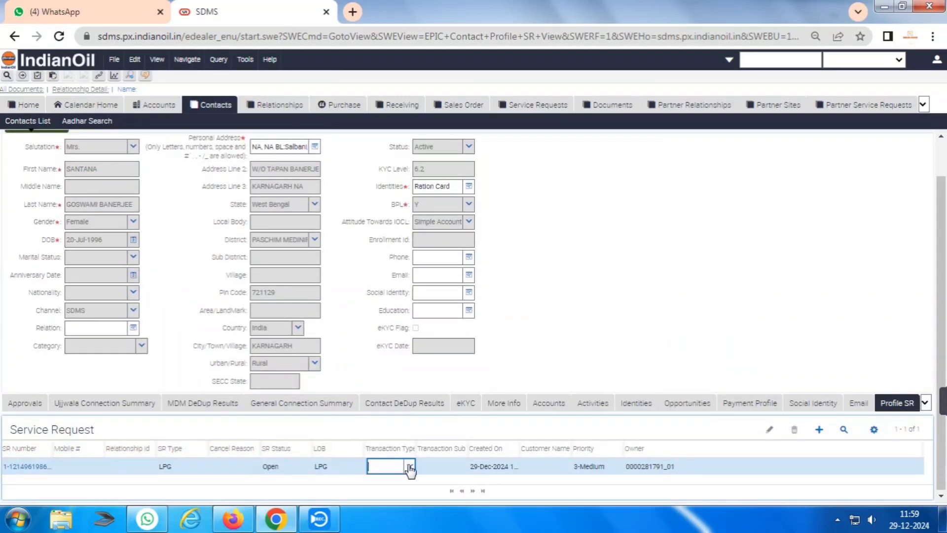
click(409, 466)
click(419, 422)
click(444, 466)
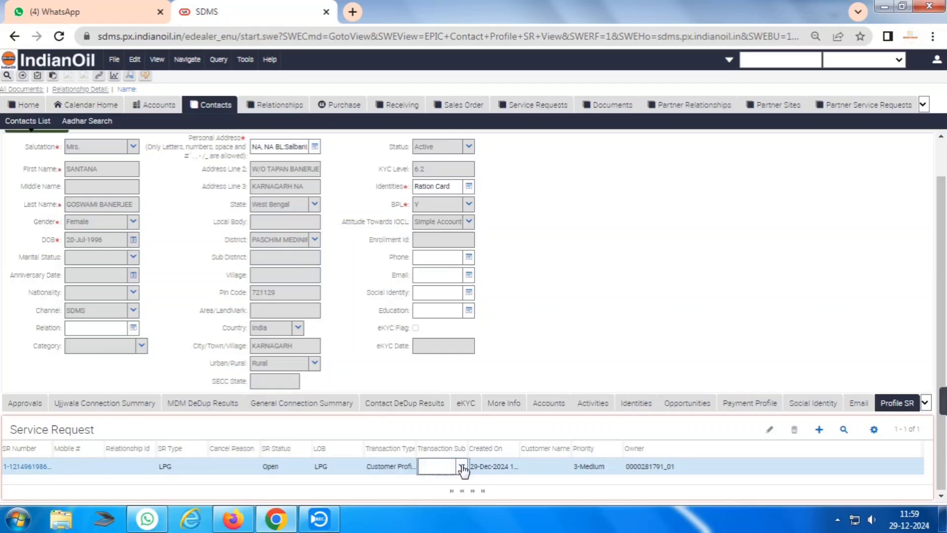
click(462, 467)
click(453, 393)
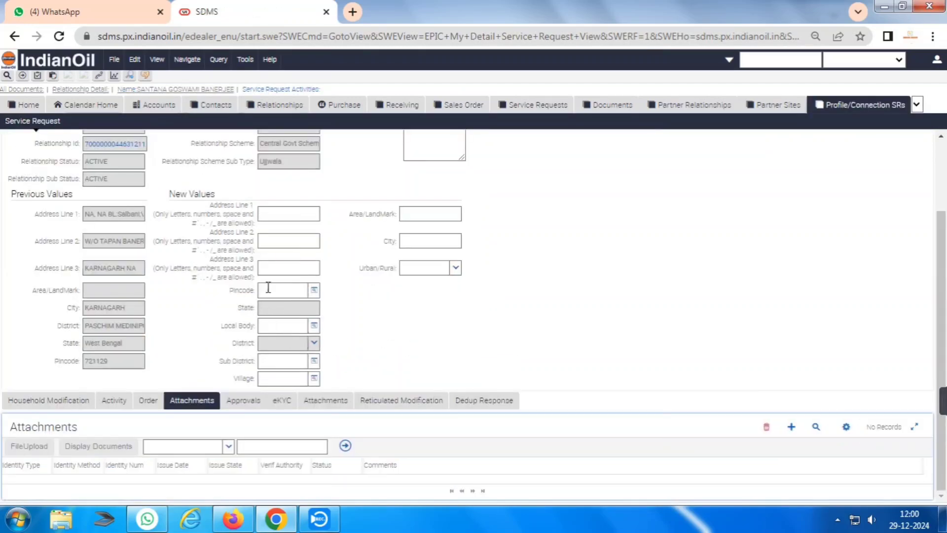
Enter the new first address line and clear the stray text from Area/Landmark.
click(290, 305)
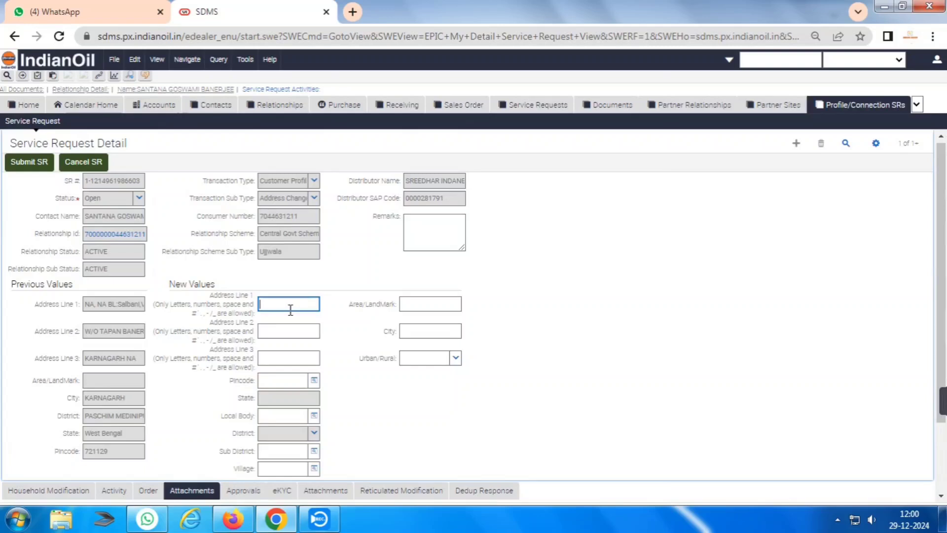
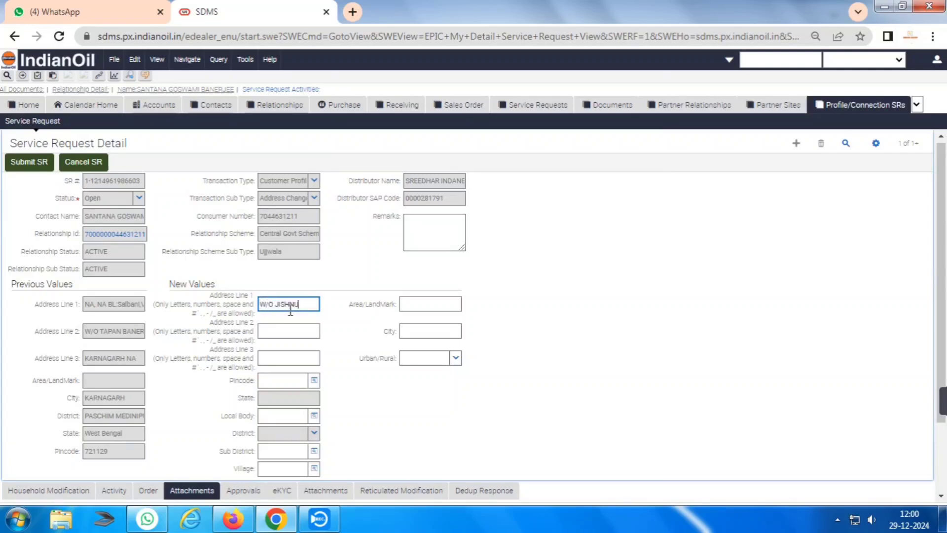
key(Tab)
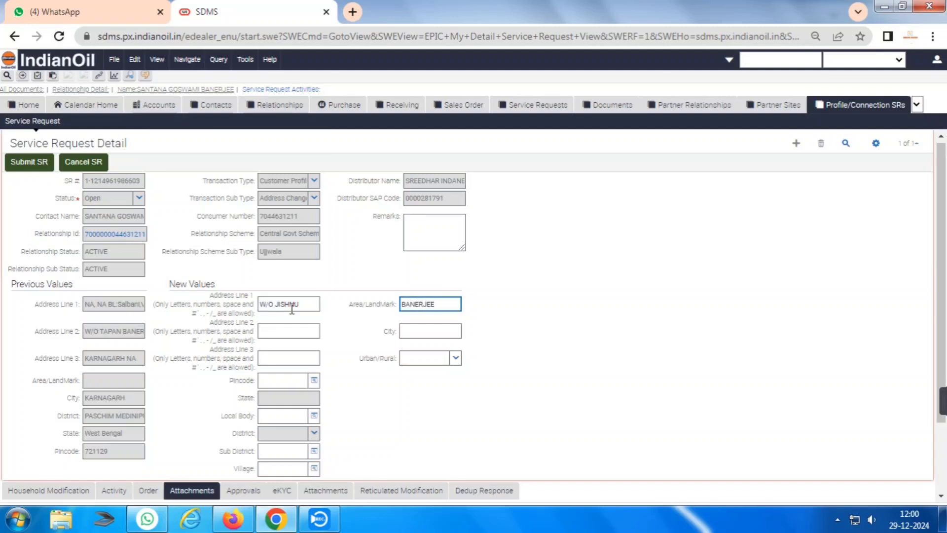
click(310, 305)
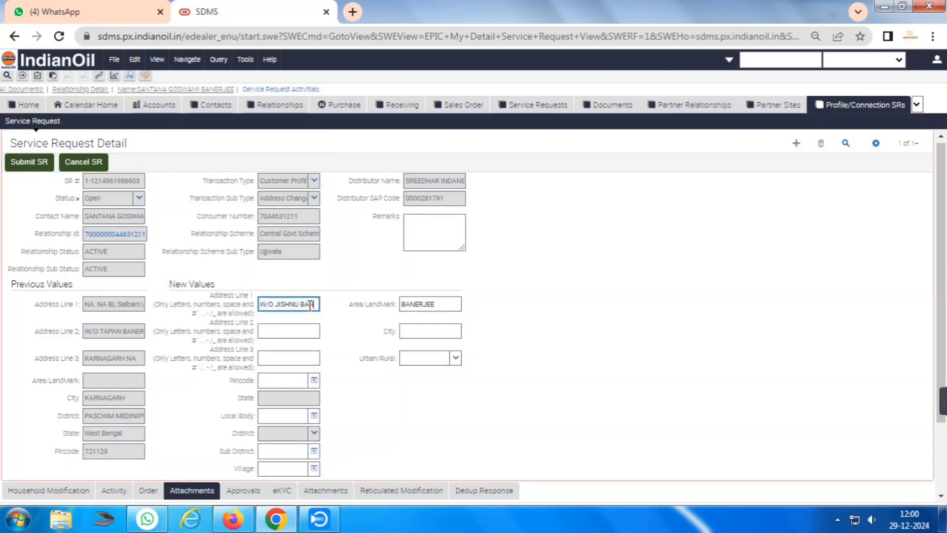
click(436, 304)
double_click(436, 304)
key(BackSpace)
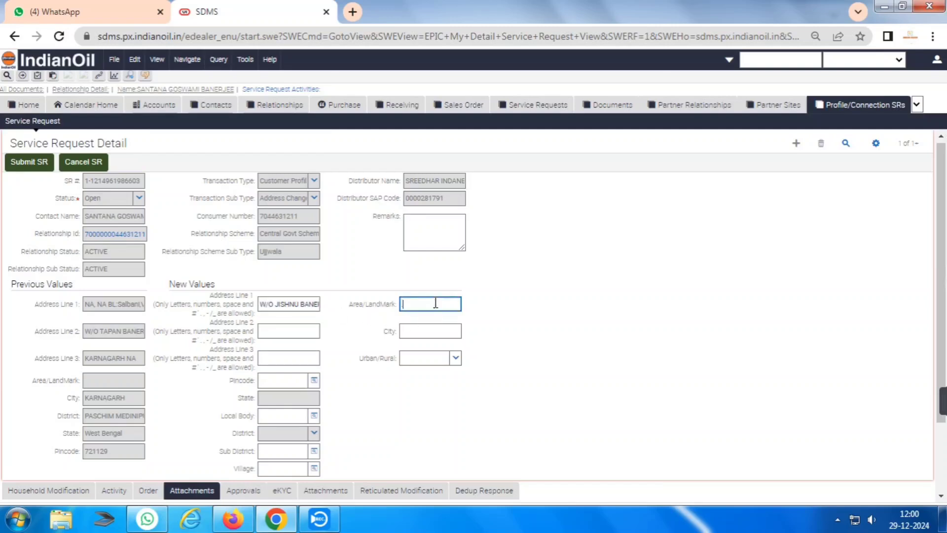
Enter the second address line, then pass city and third line to pick Urban.
click(272, 326)
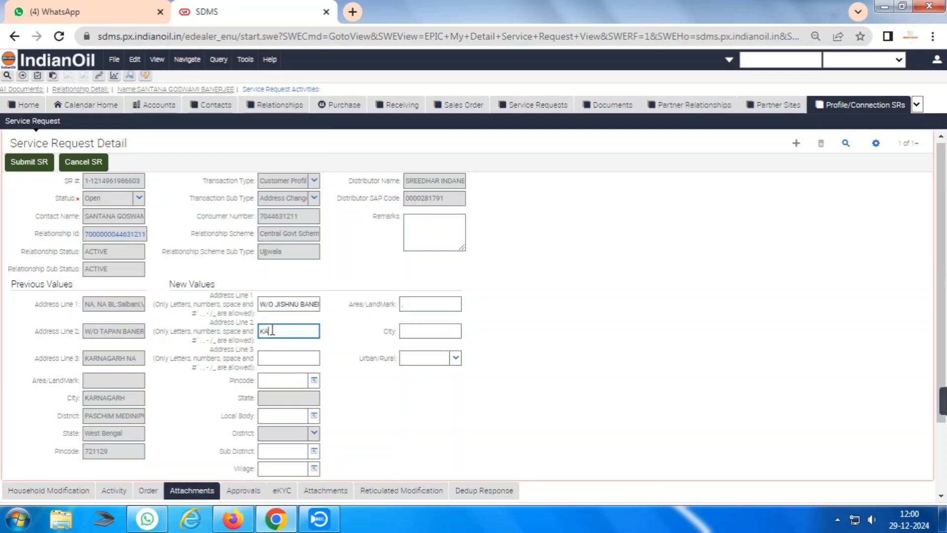
text(KARNAGARH)
key(Tab)
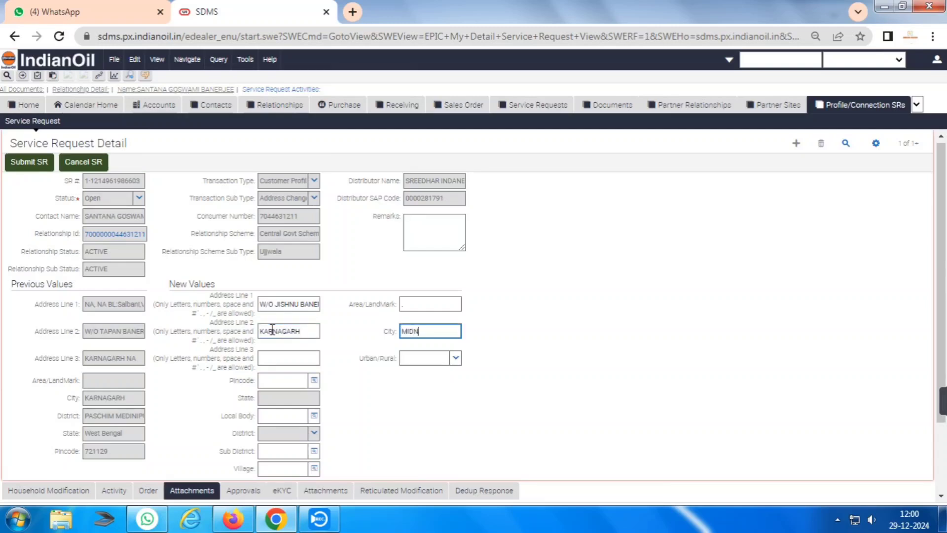
key(Tab)
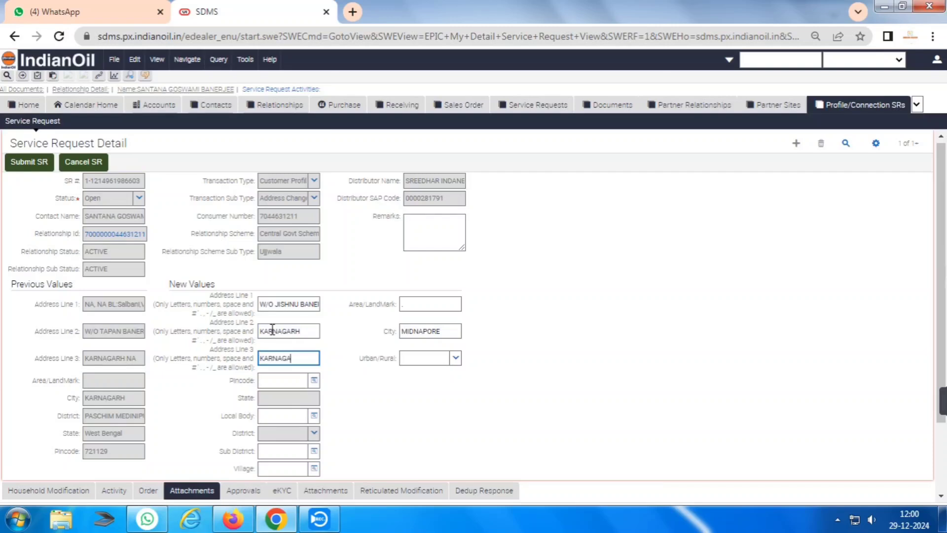
key(Tab)
text(Urban)
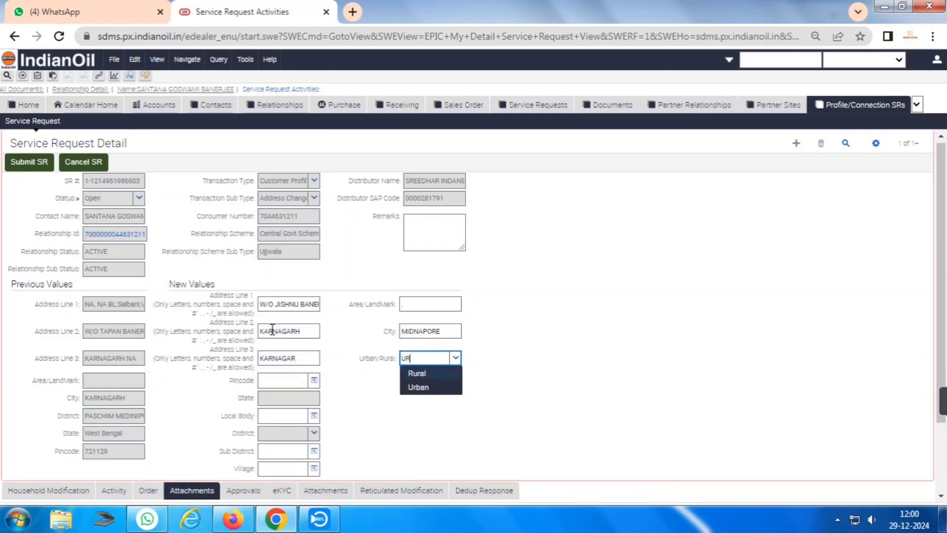
key(Down)
key(Tab)
Change the area type to Rural and enter the pincode so State and District fill in.
click(284, 381)
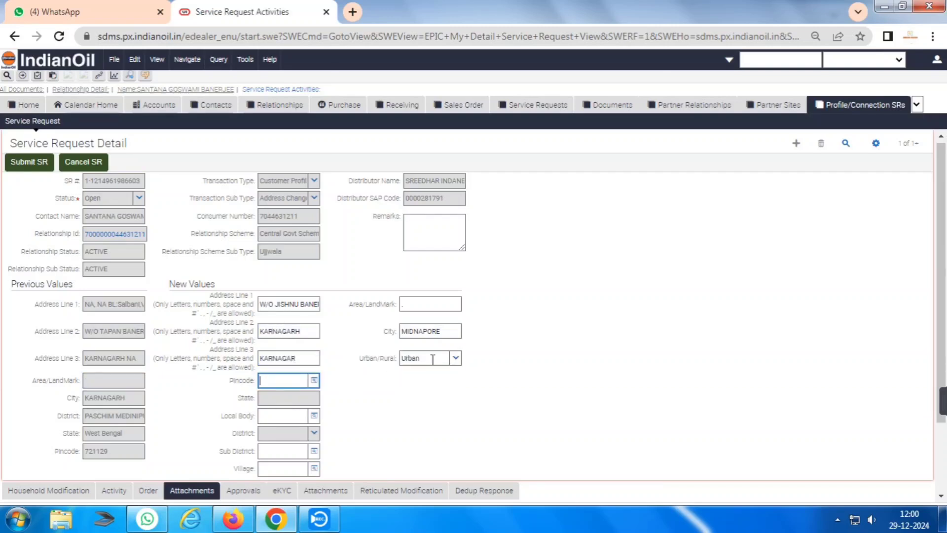
click(455, 360)
click(422, 375)
click(286, 379)
key(Tab)
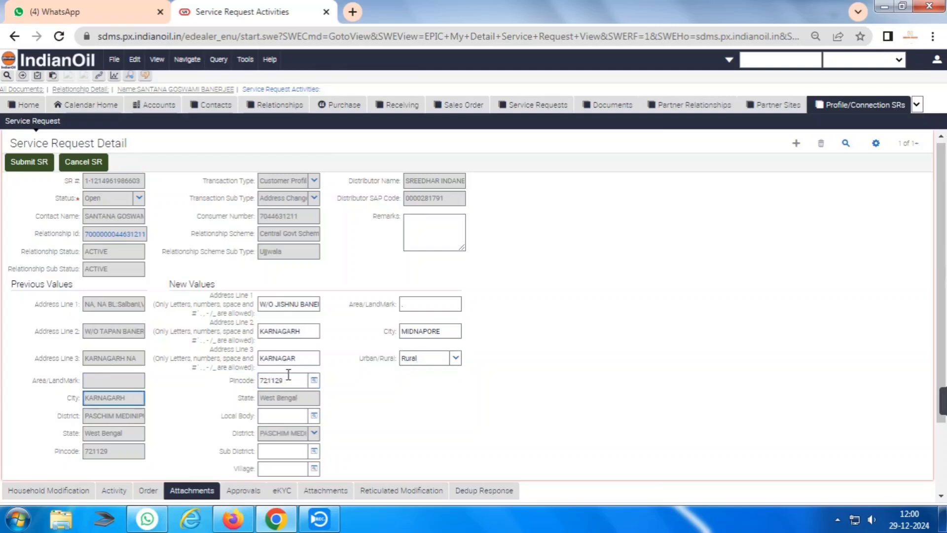
Fill in the Sub District and the Village name.
click(292, 455)
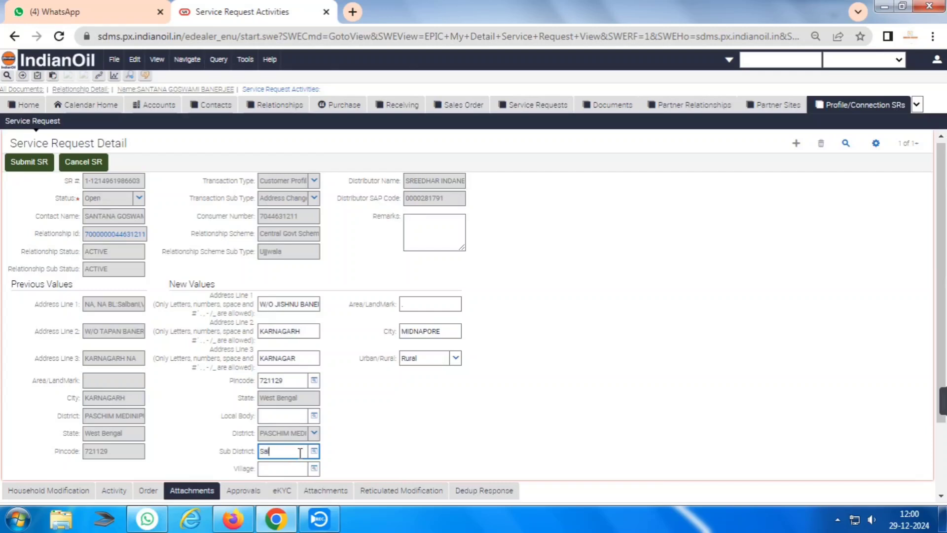
click(273, 468)
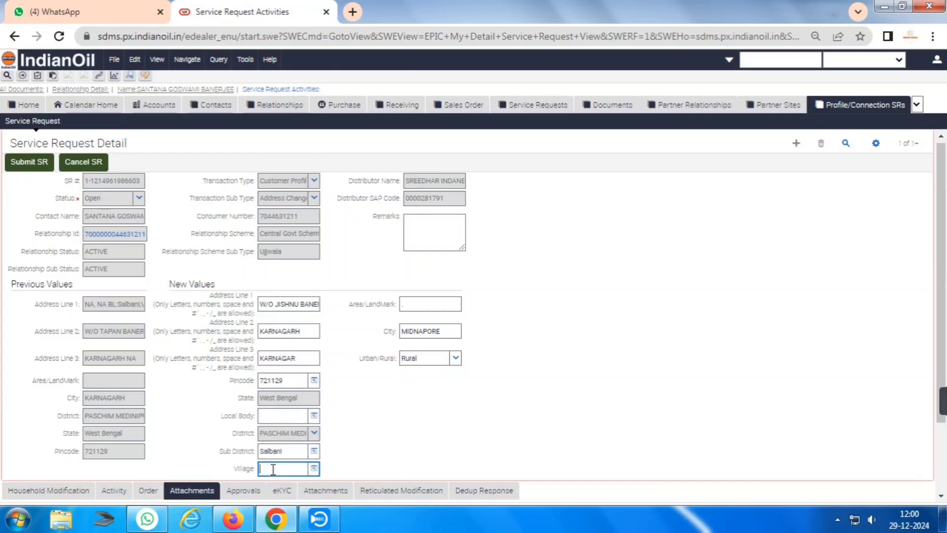
text(Karnagar)
scroll(493, 444, down, 2)
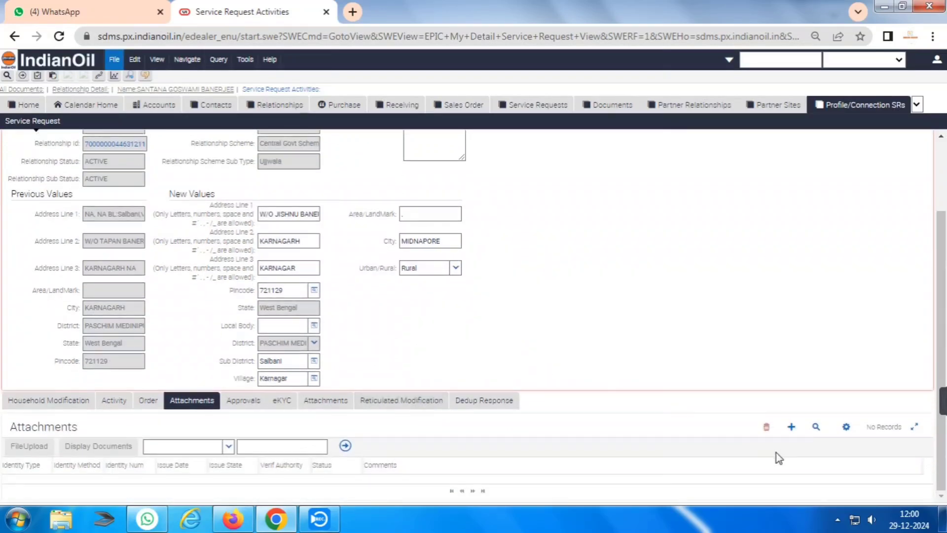
Add an attachment with Identity Type POA-POI, Method Aadhaar(UID) and the customer's Aadhaar number.
click(791, 428)
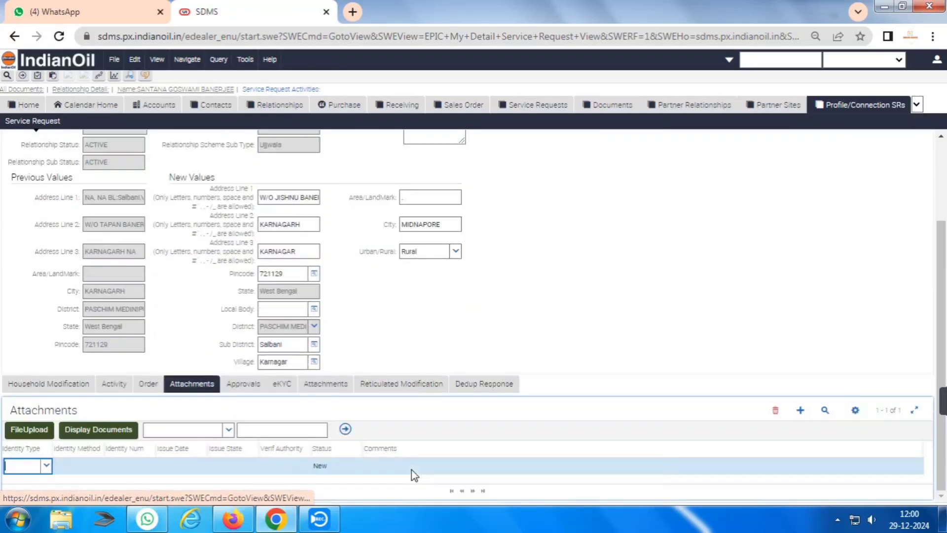
text(poa)
key(Tab)
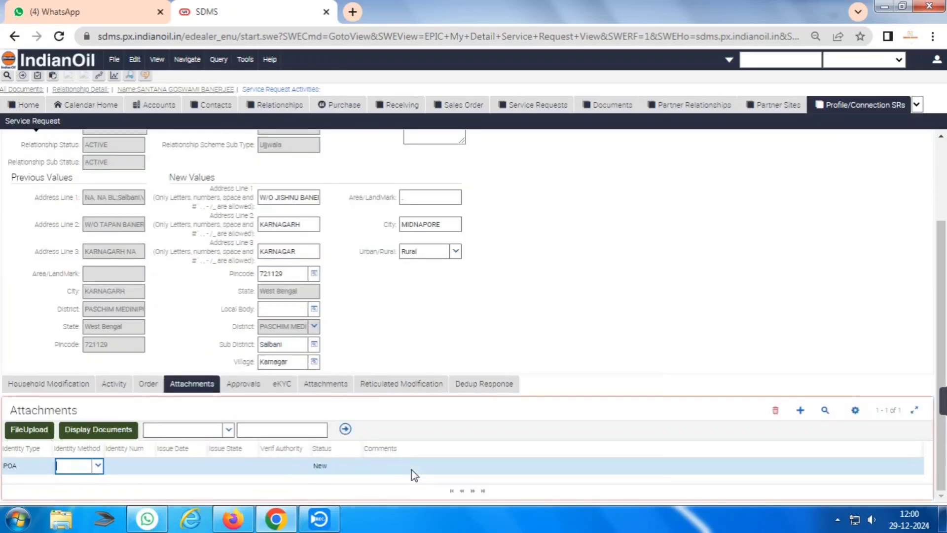
key(shift+Tab)
text(poa)
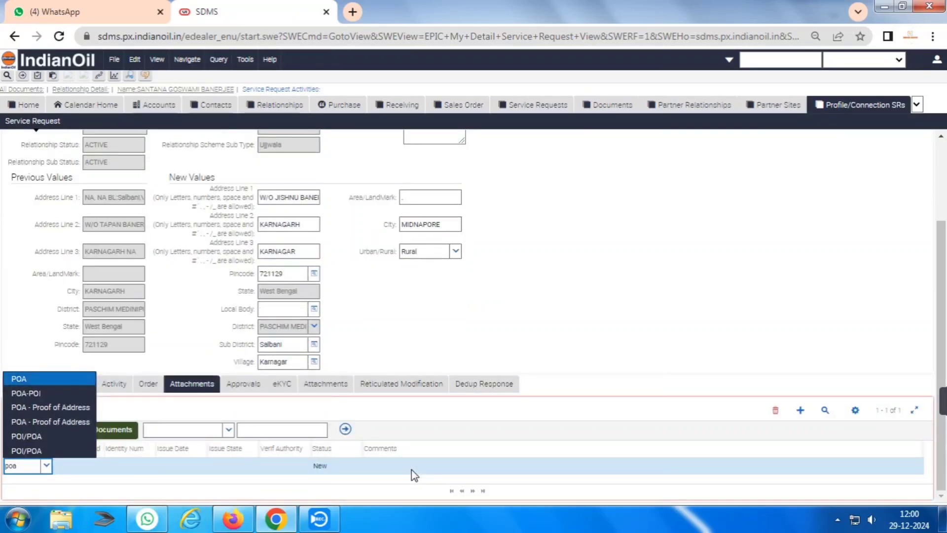
key(Down)
key(Tab)
text(aa)
key(Tab)
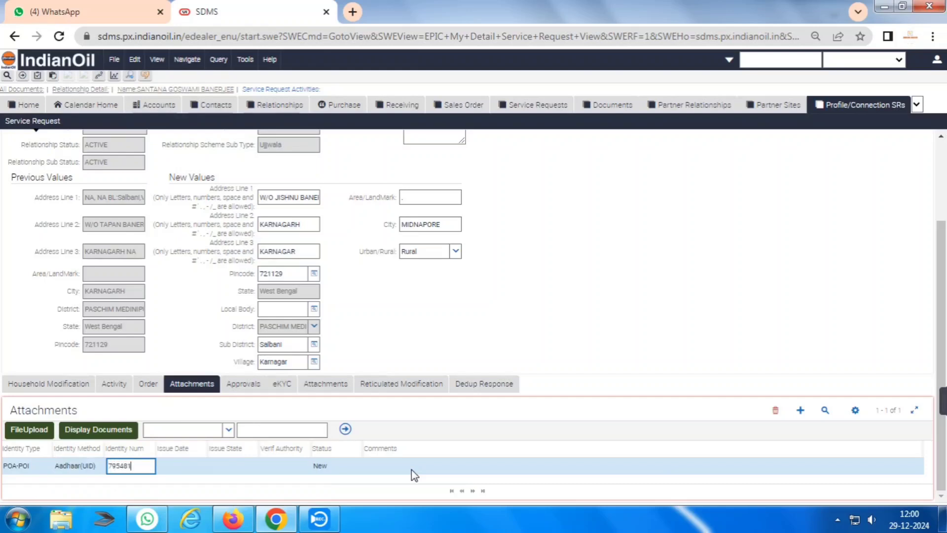
Upload the customer's scanned document and submit the address-change request.
click(28, 429)
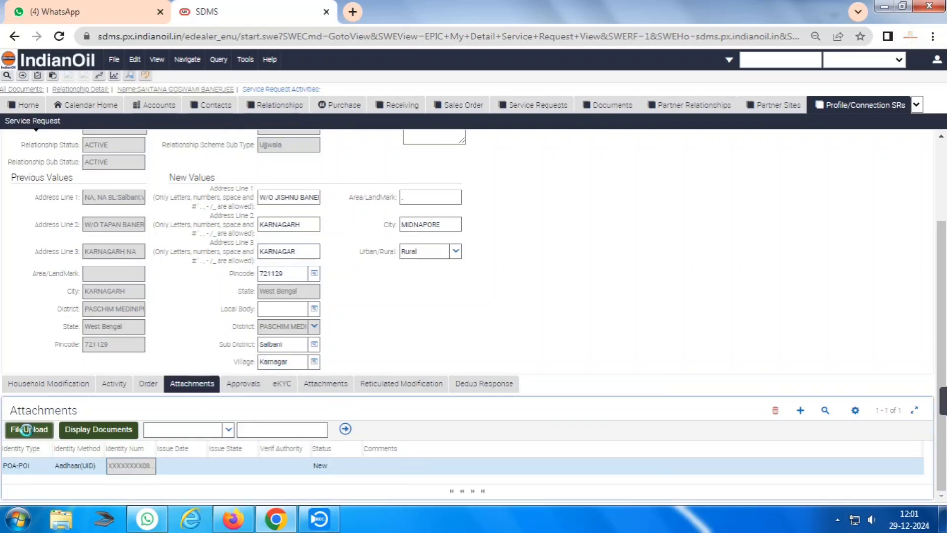
click(425, 286)
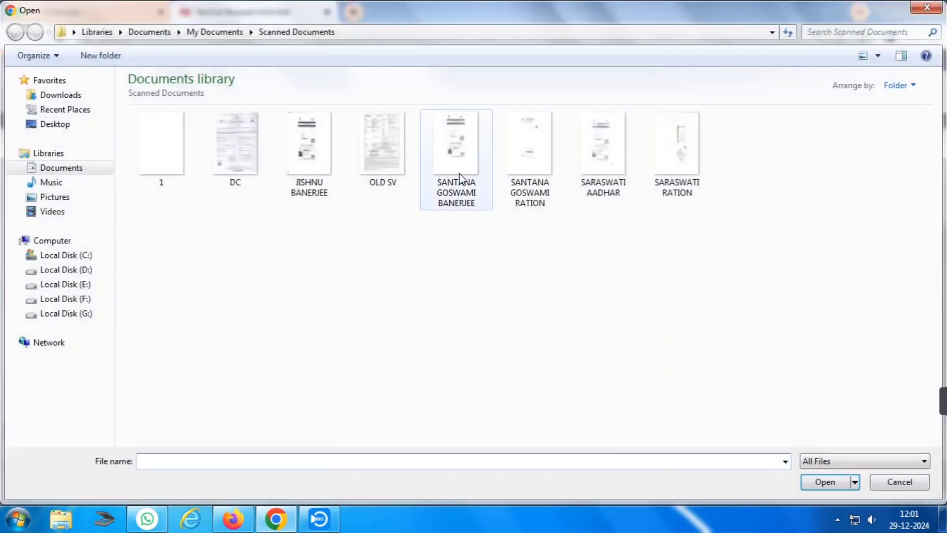
double_click(464, 165)
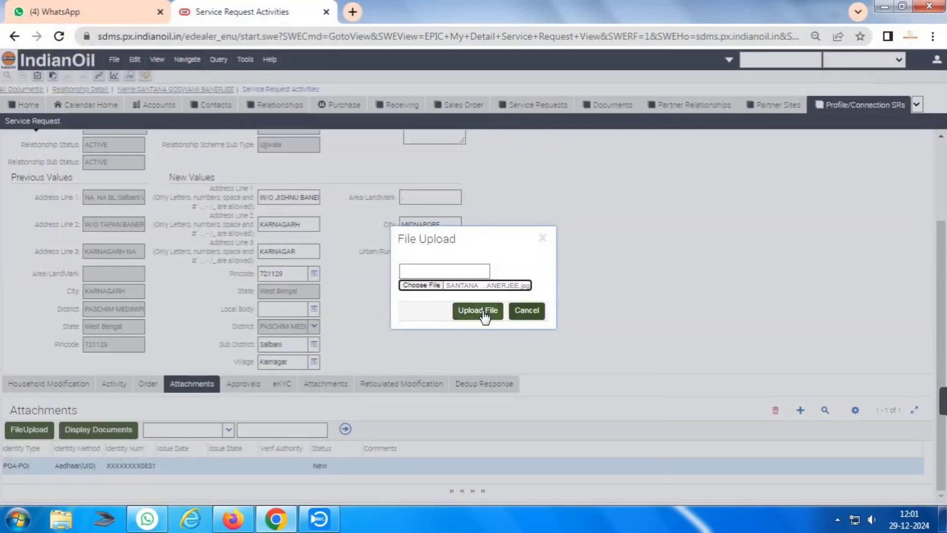
click(484, 314)
click(599, 113)
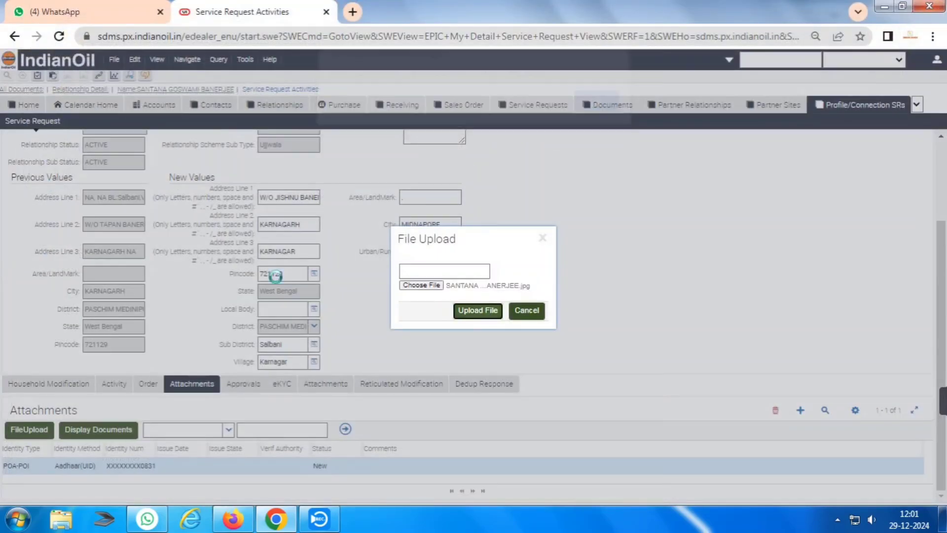
click(35, 167)
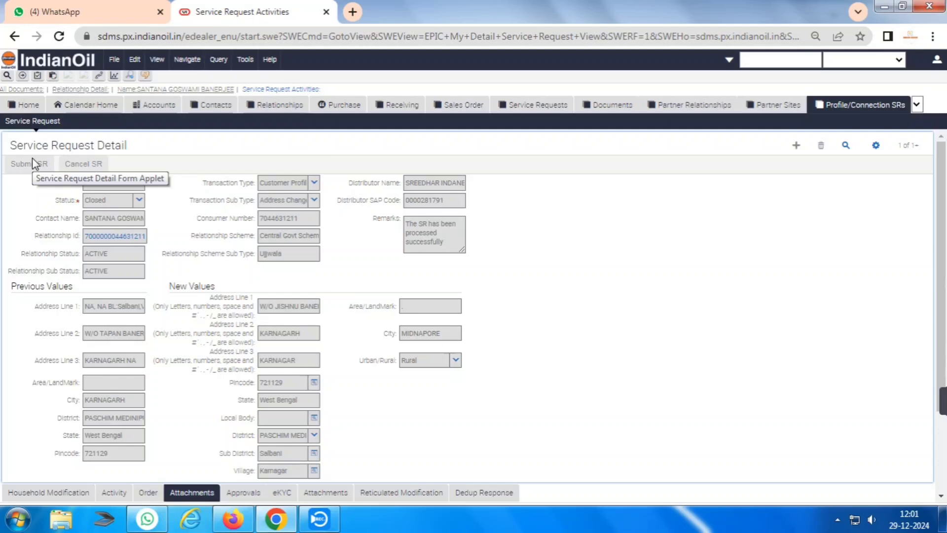
Run the SV TV Invoice report as PDF on the completed SV document and open SV TV Invoice (18).PDF.
click(120, 235)
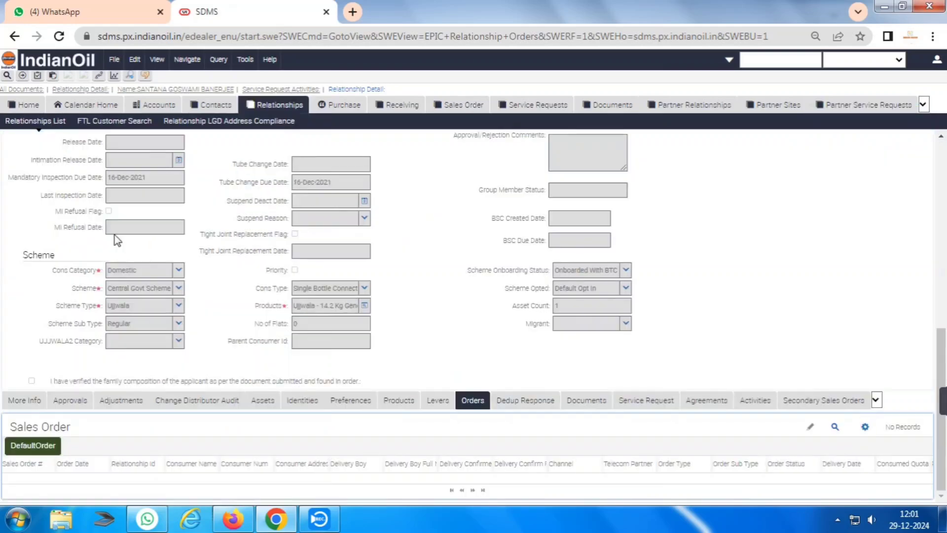
click(586, 400)
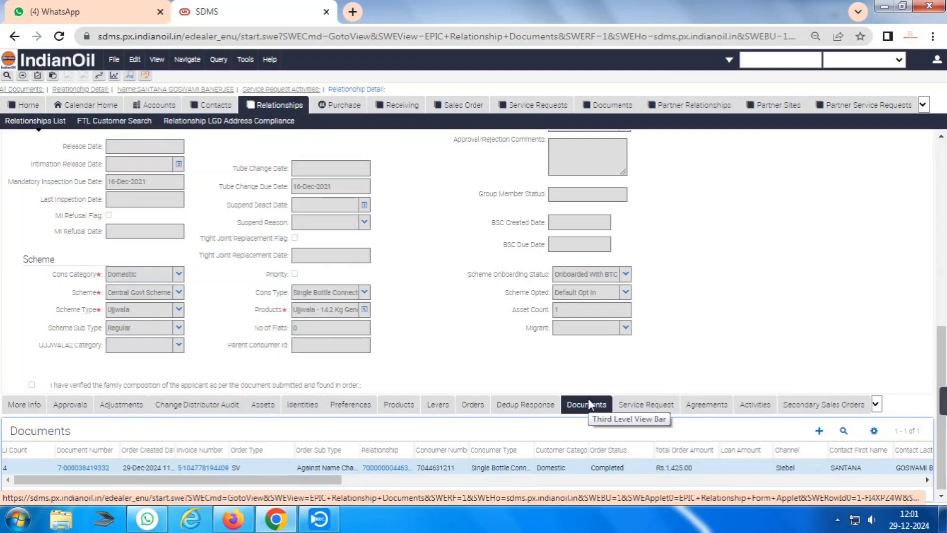
click(84, 466)
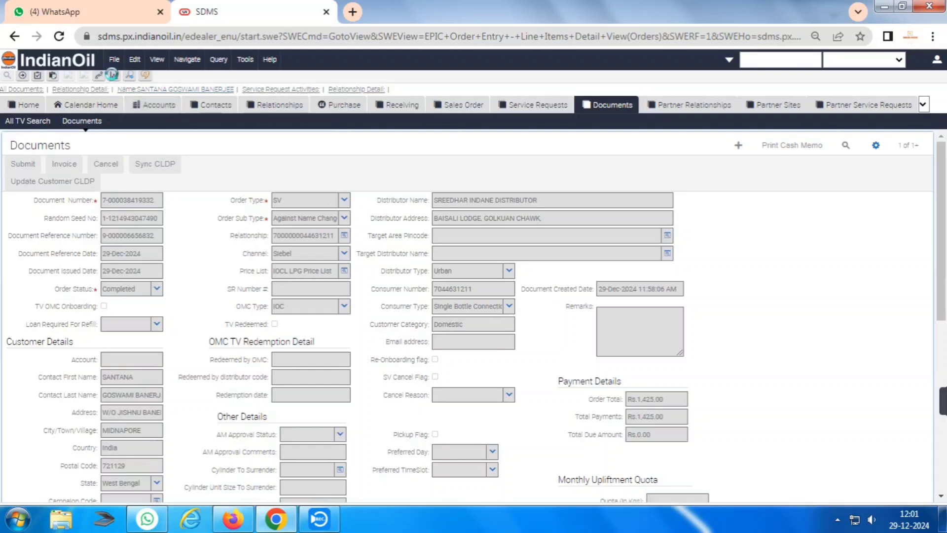
click(114, 75)
click(112, 244)
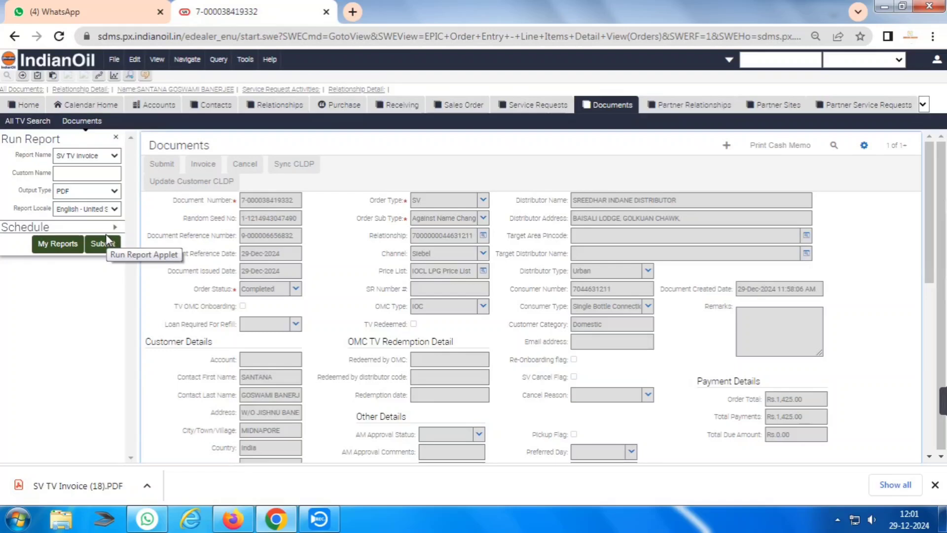
click(105, 484)
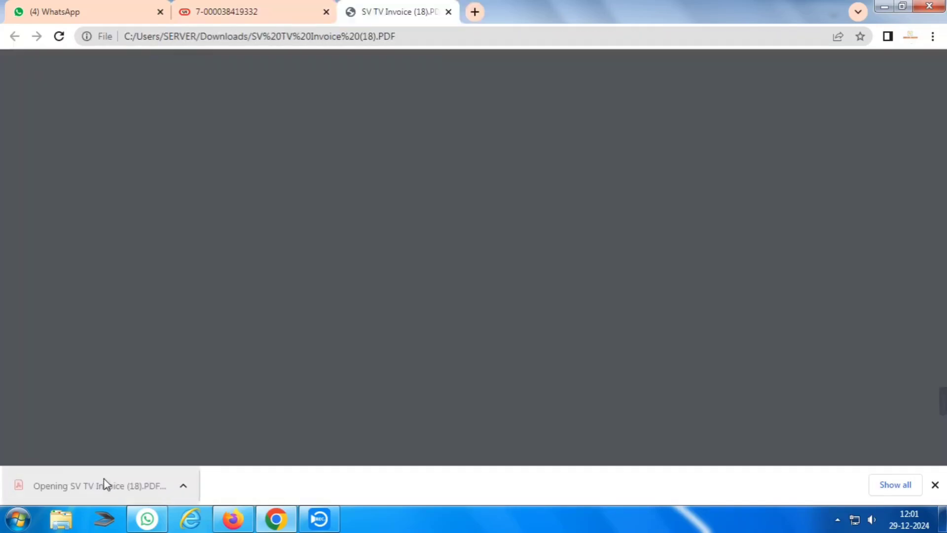